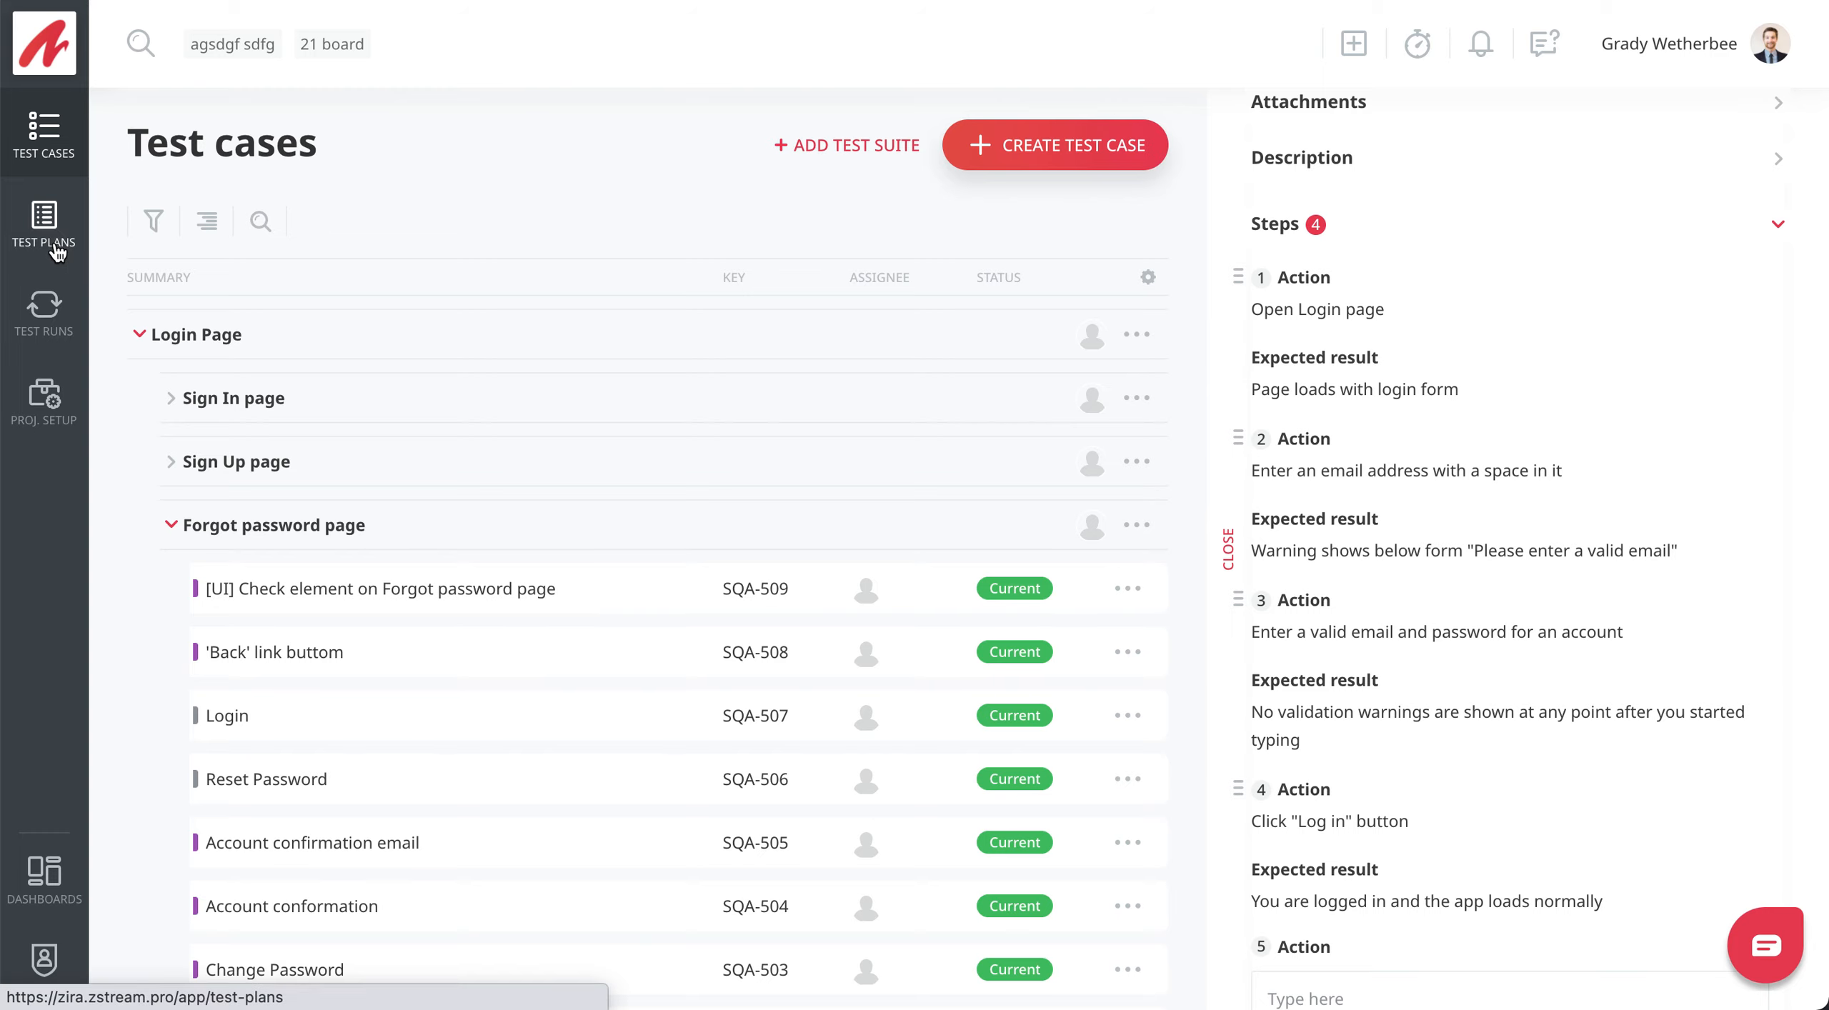
Start a new test plan and name it "Login page tests"
left_click(1698, 143)
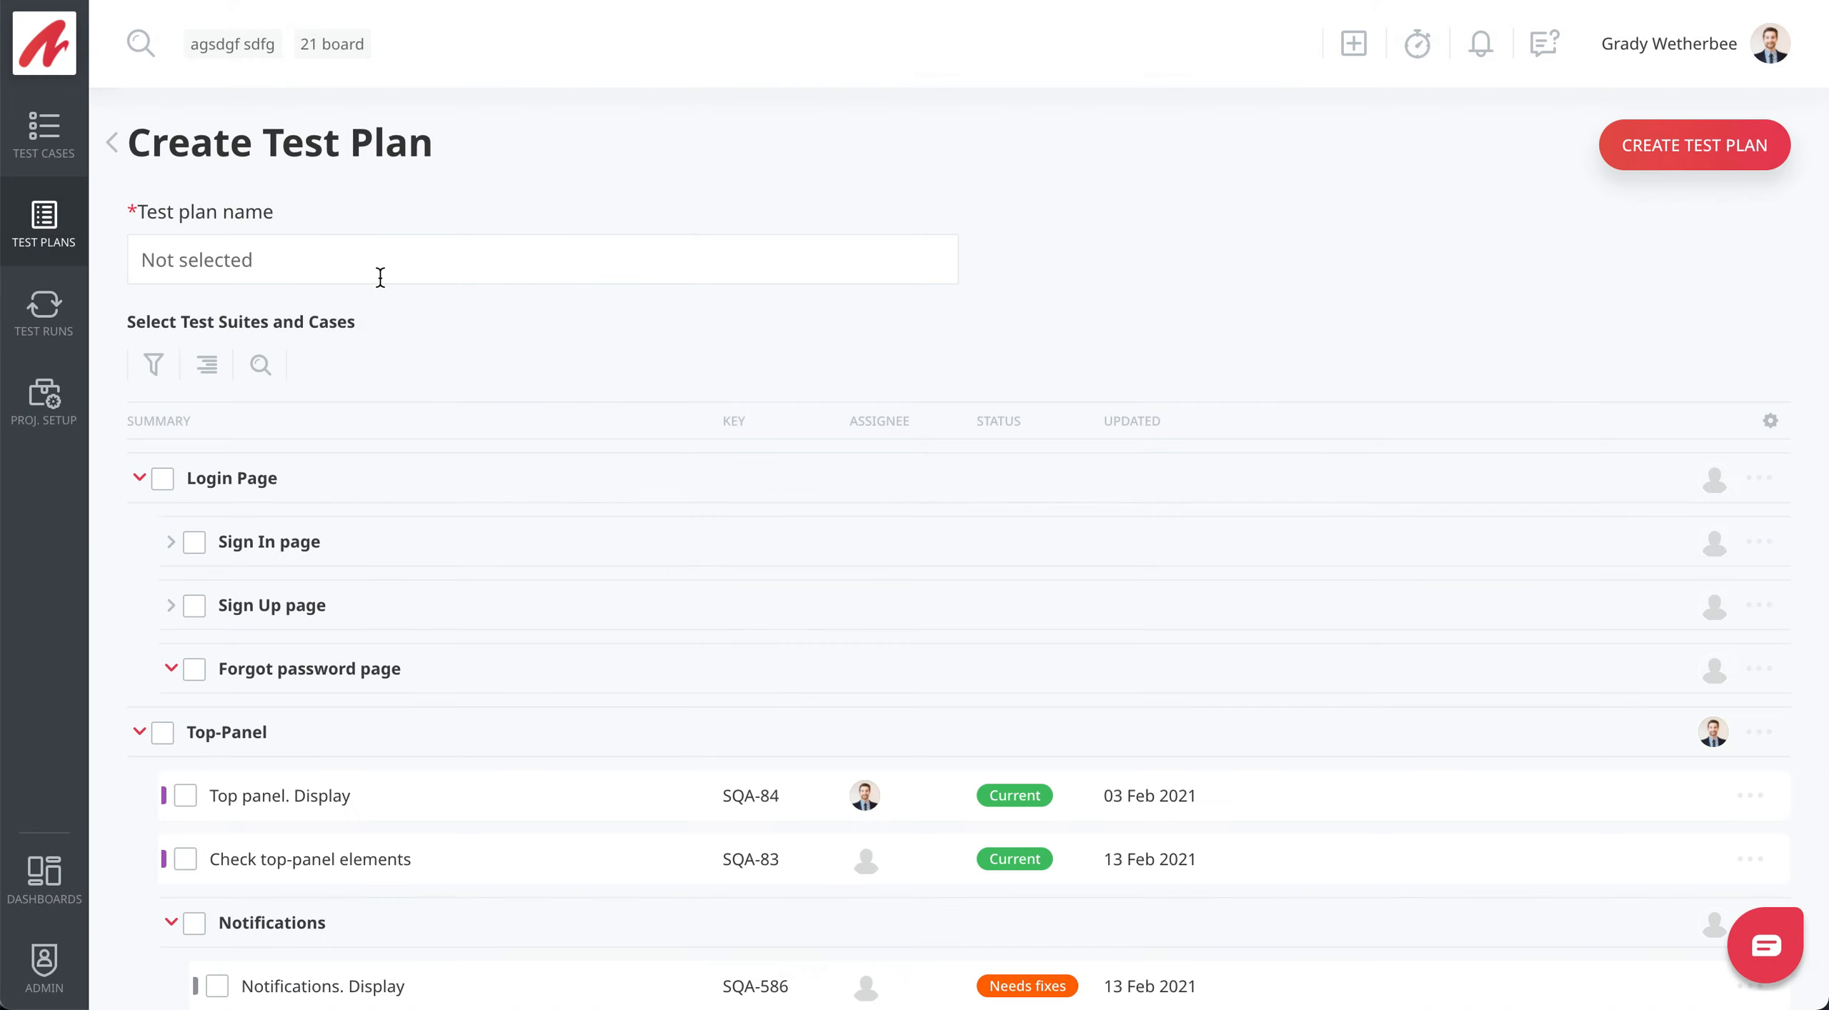
left_click(380, 277)
type("Login page tests")
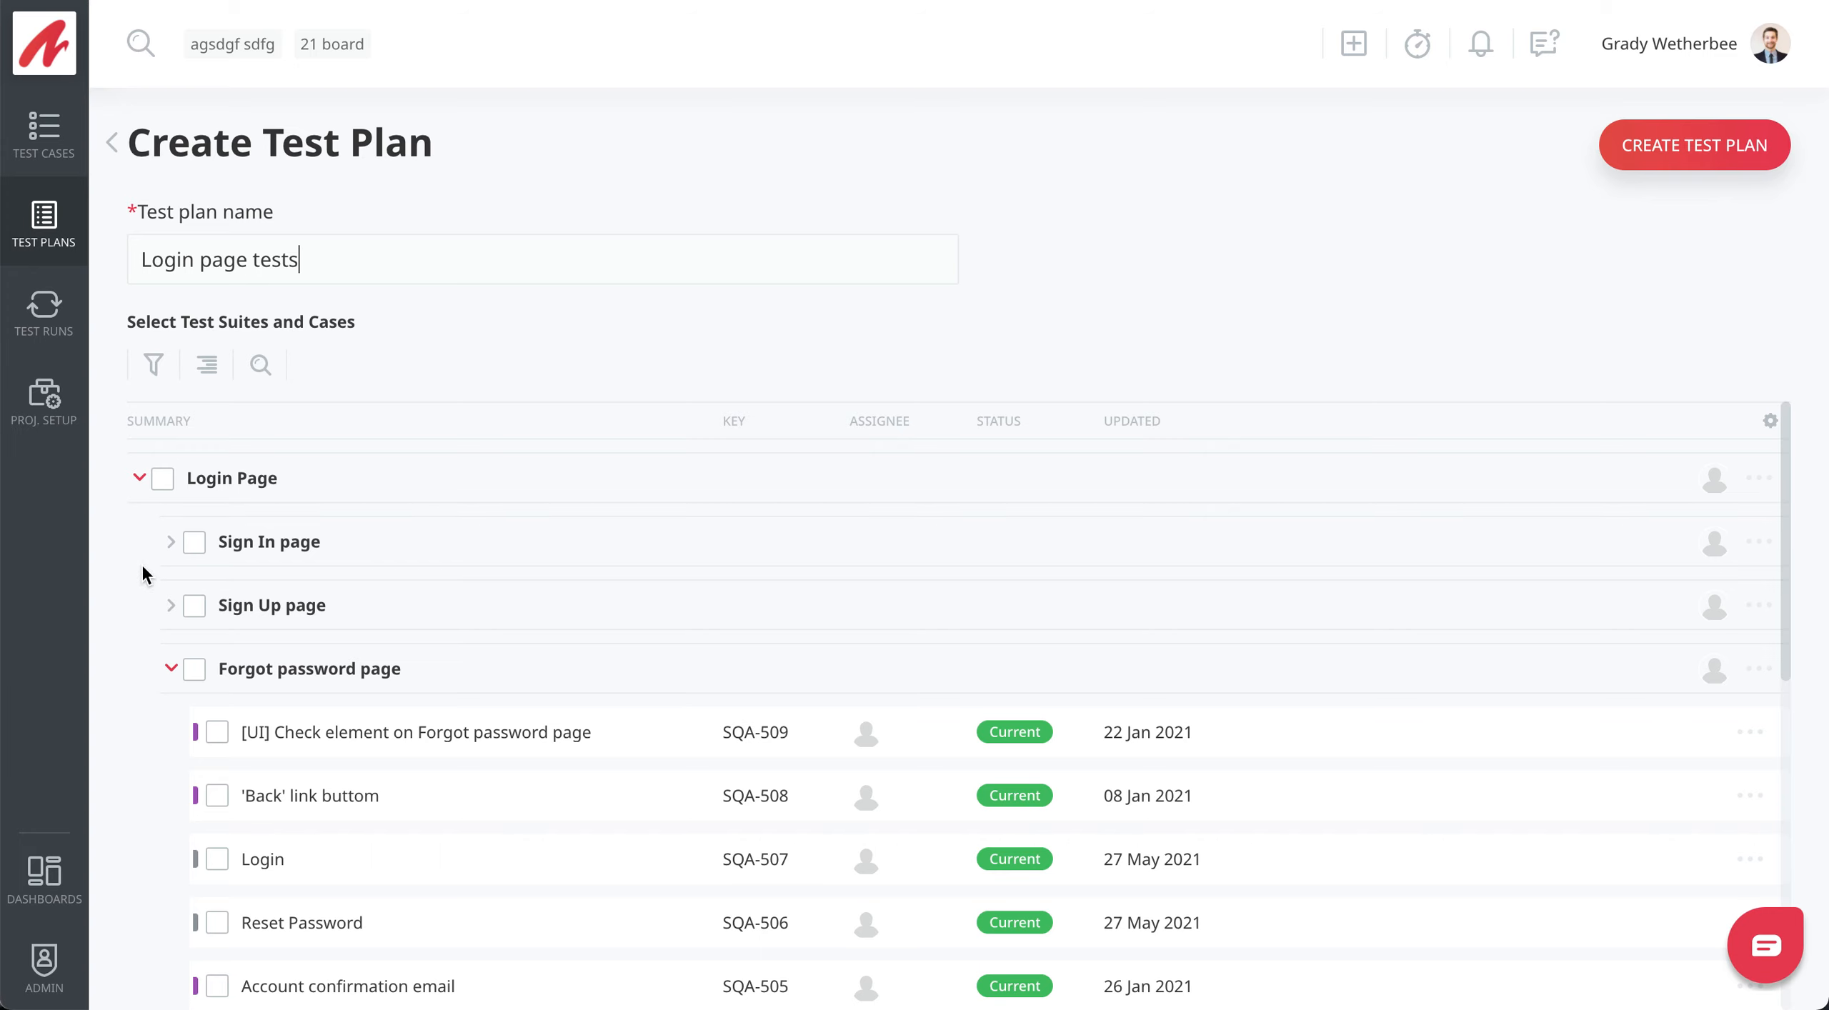
Include the Login and Reset Password cases from the Forgot password page suite, create the test plan and dismiss the case details
scroll(348, 586, "down", 1)
scroll(348, 586, "up", 1)
scroll(349, 587, "down", 2)
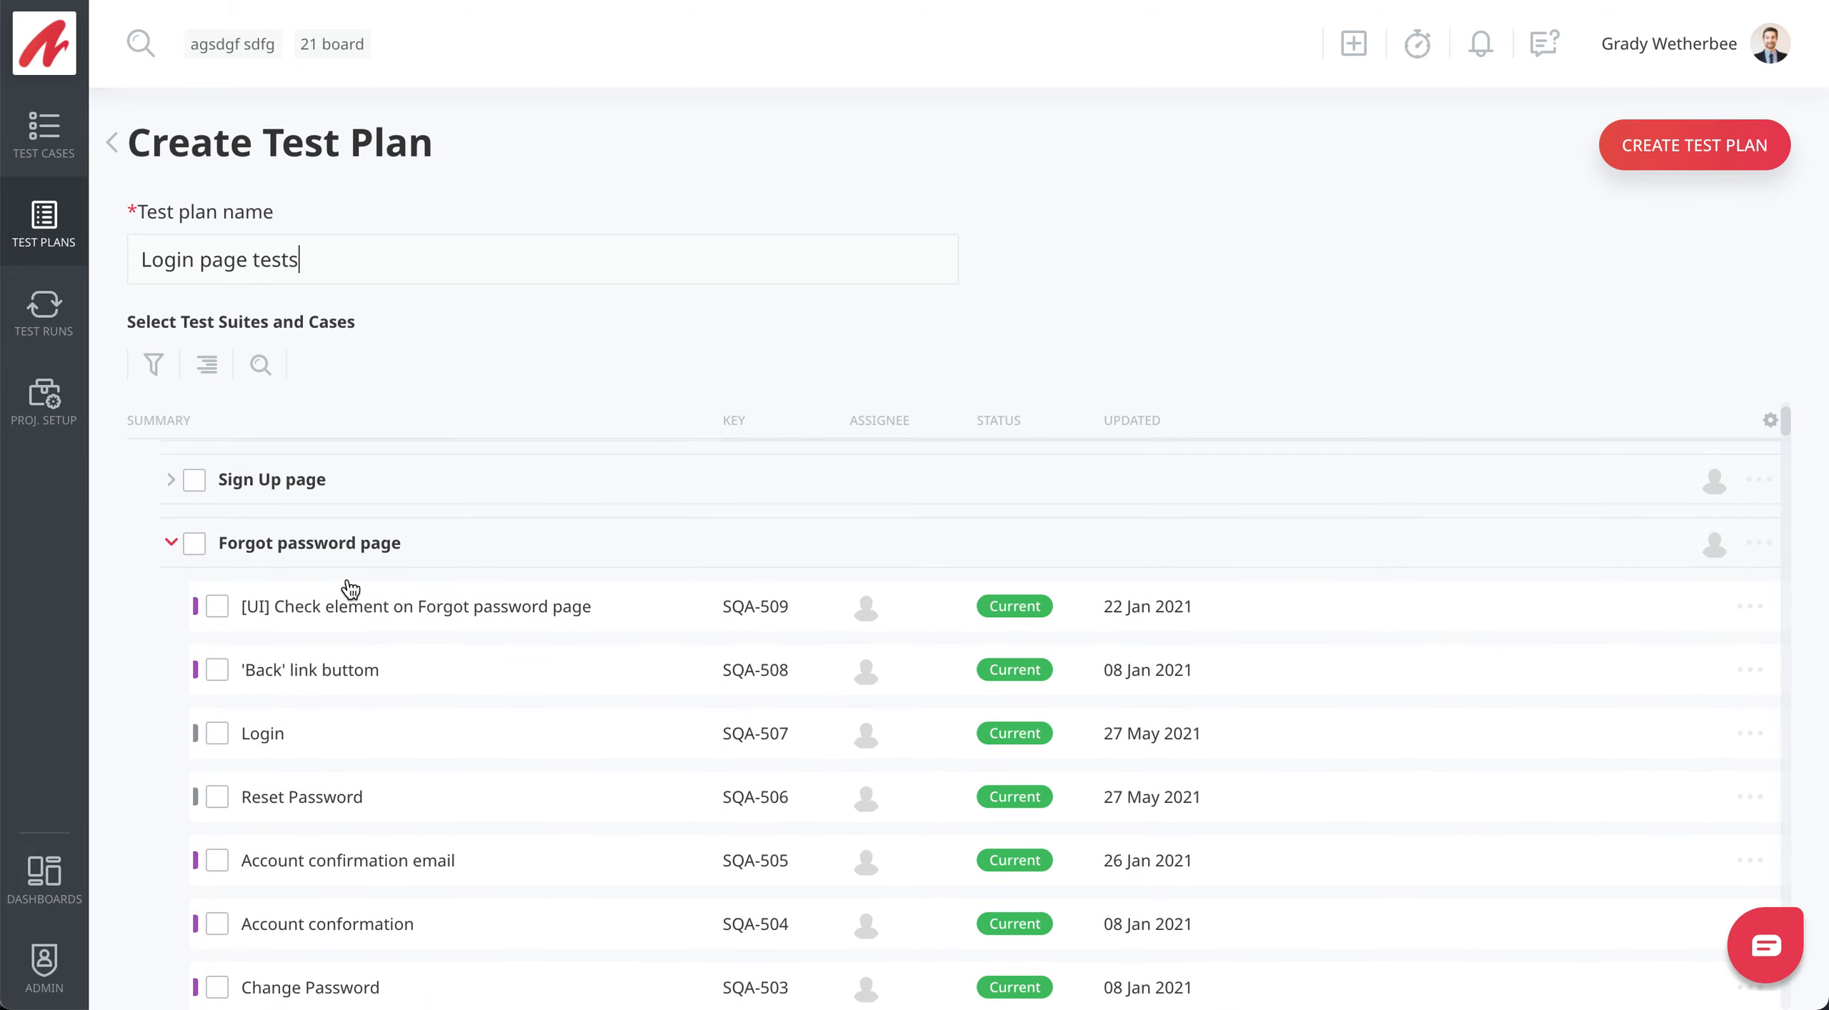
scroll(348, 582, "down", 1)
left_click(291, 692)
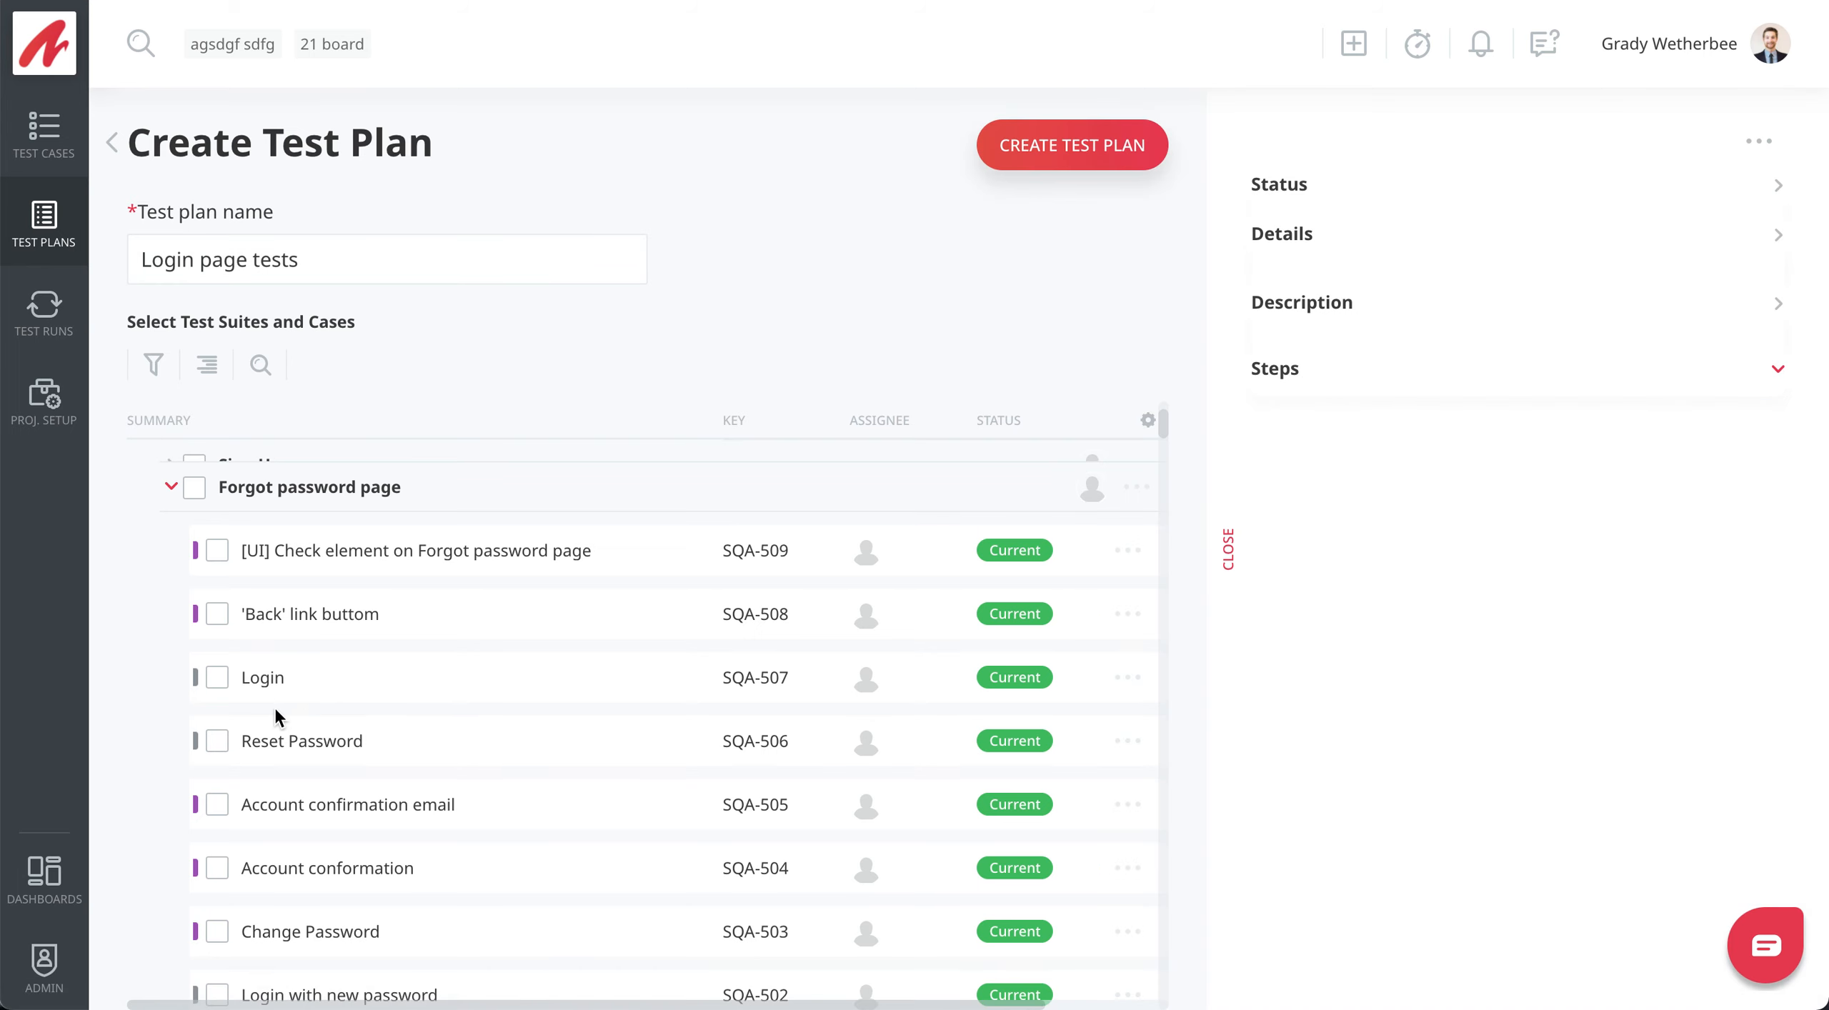
left_click(217, 677)
left_click(217, 741)
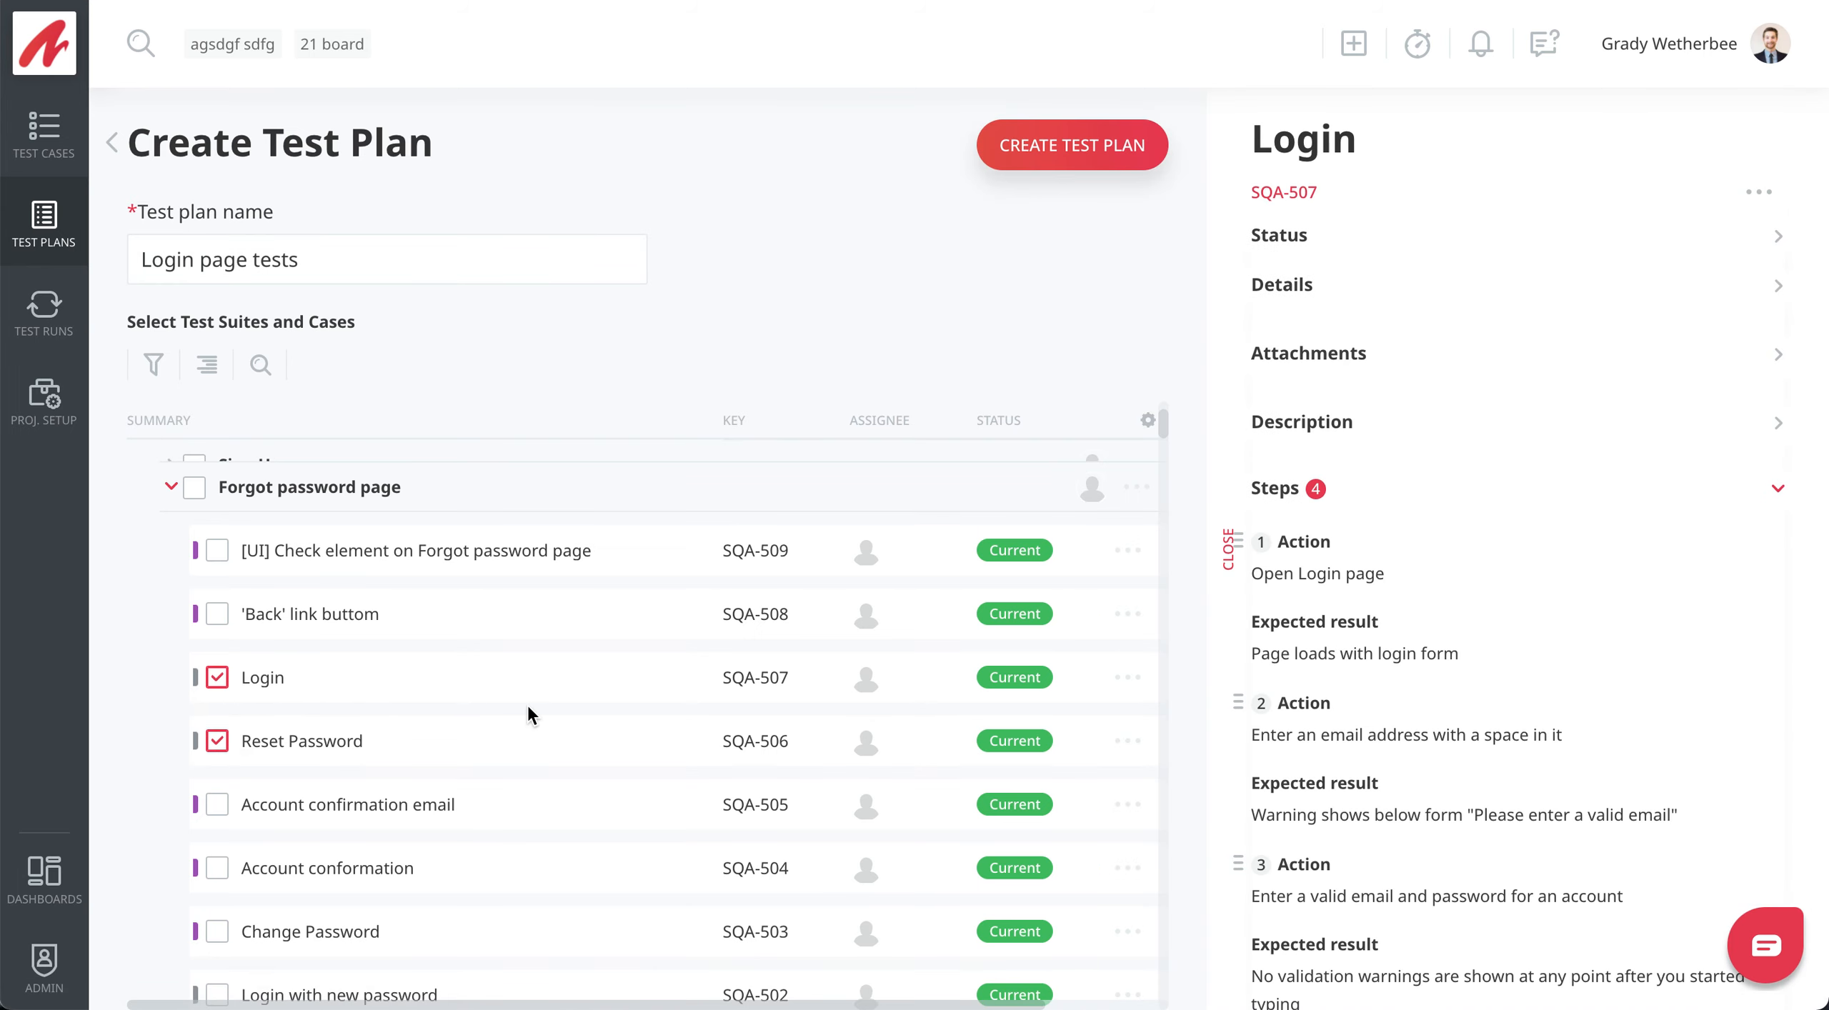
scroll(529, 715, "up", 2)
left_click(1049, 166)
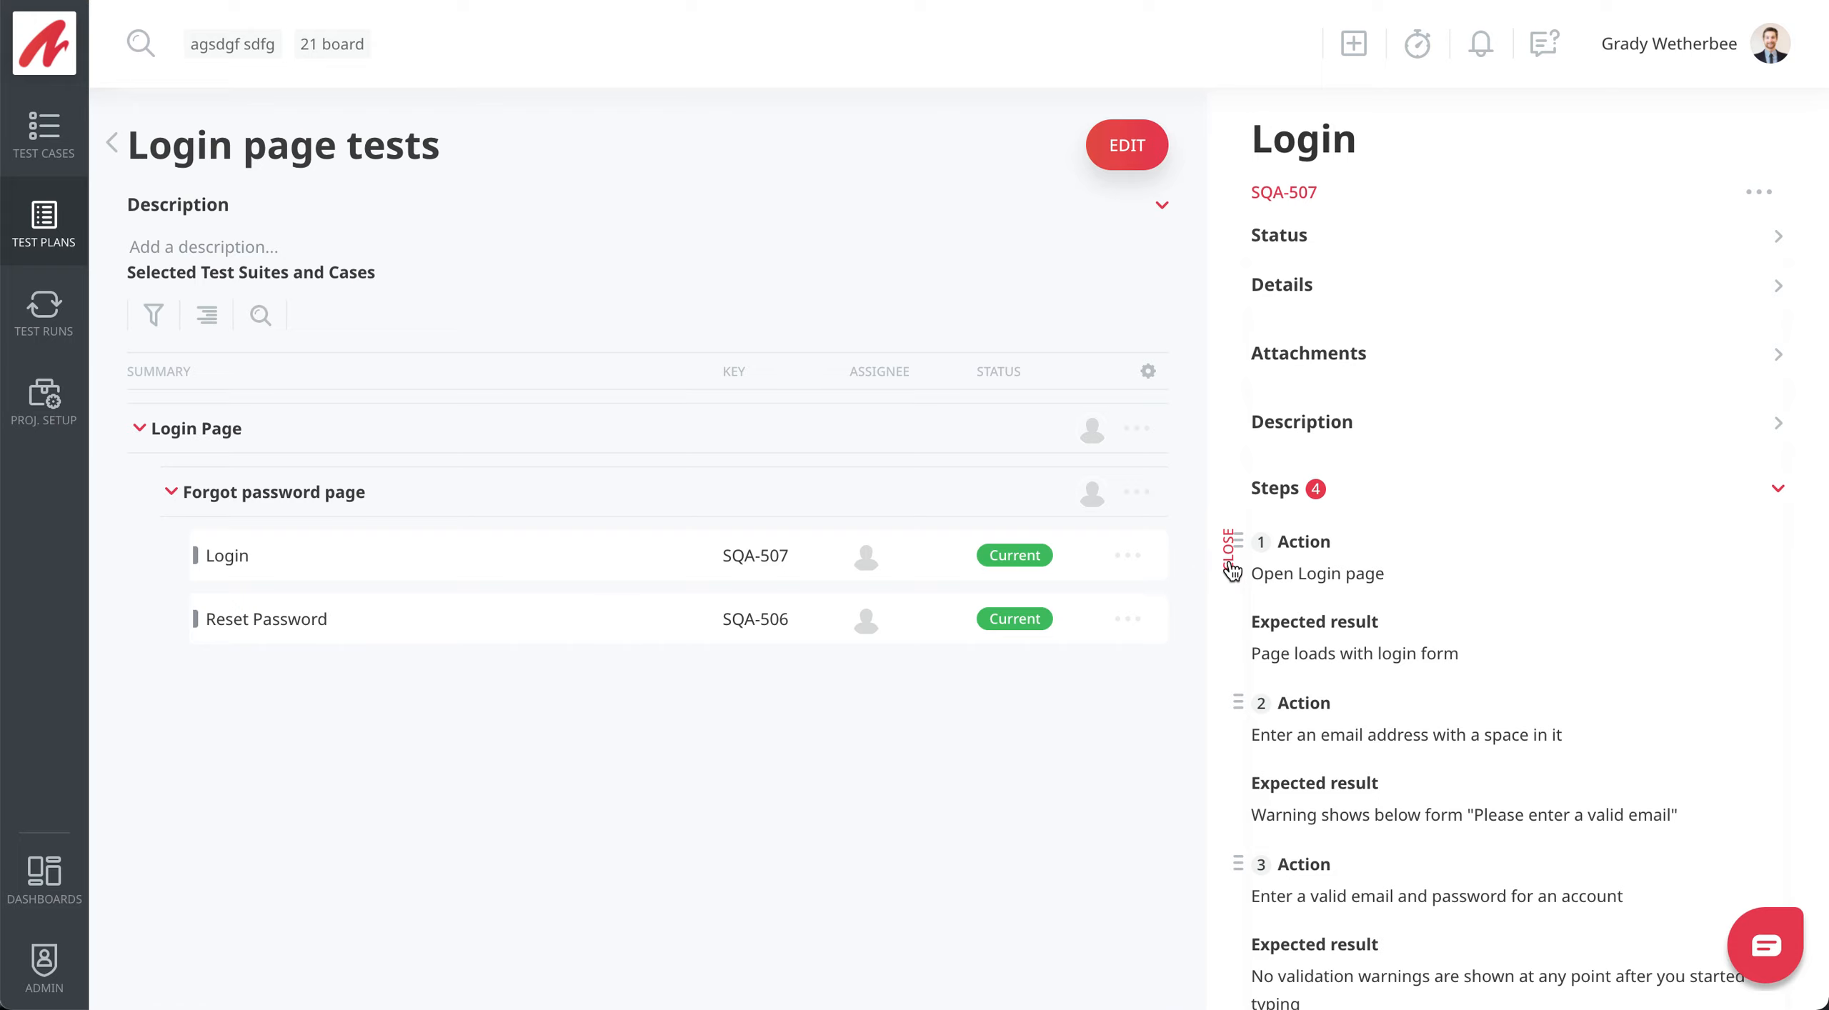
left_click(1224, 584)
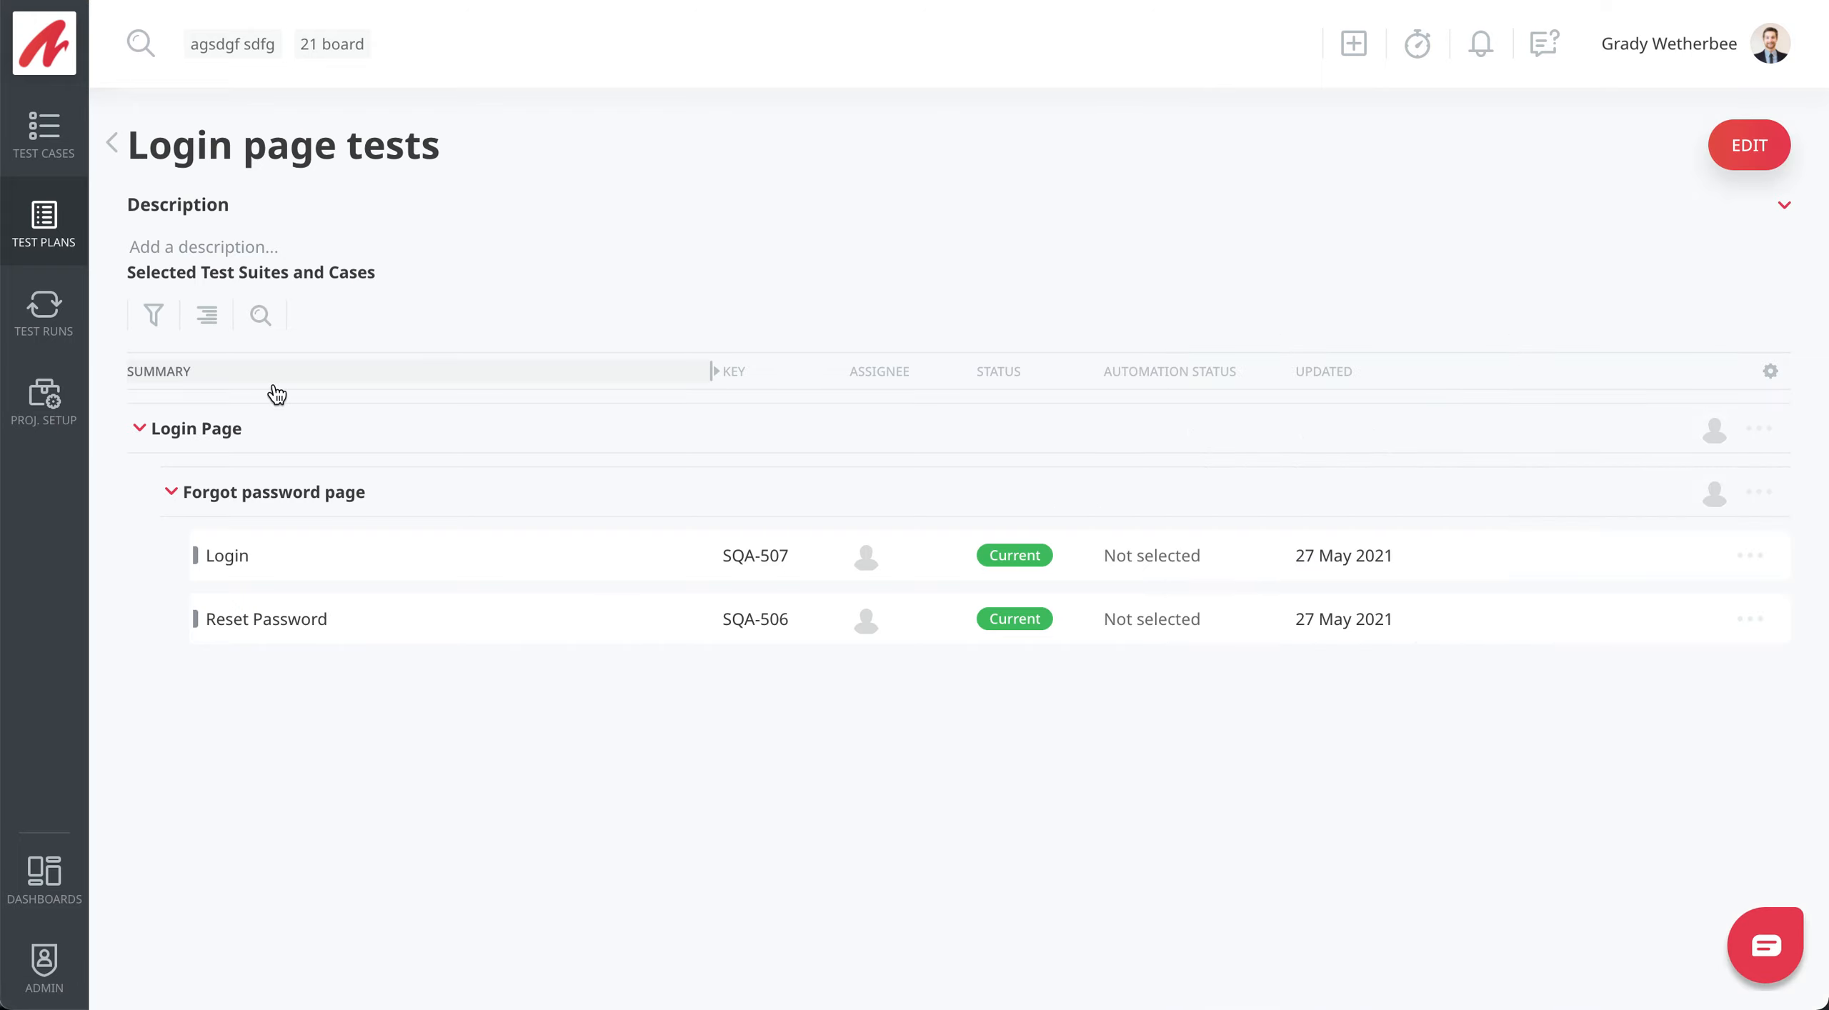
Start a new test run named "Login tests 27 May" based on the "Login page tests" test plan
left_click(56, 339)
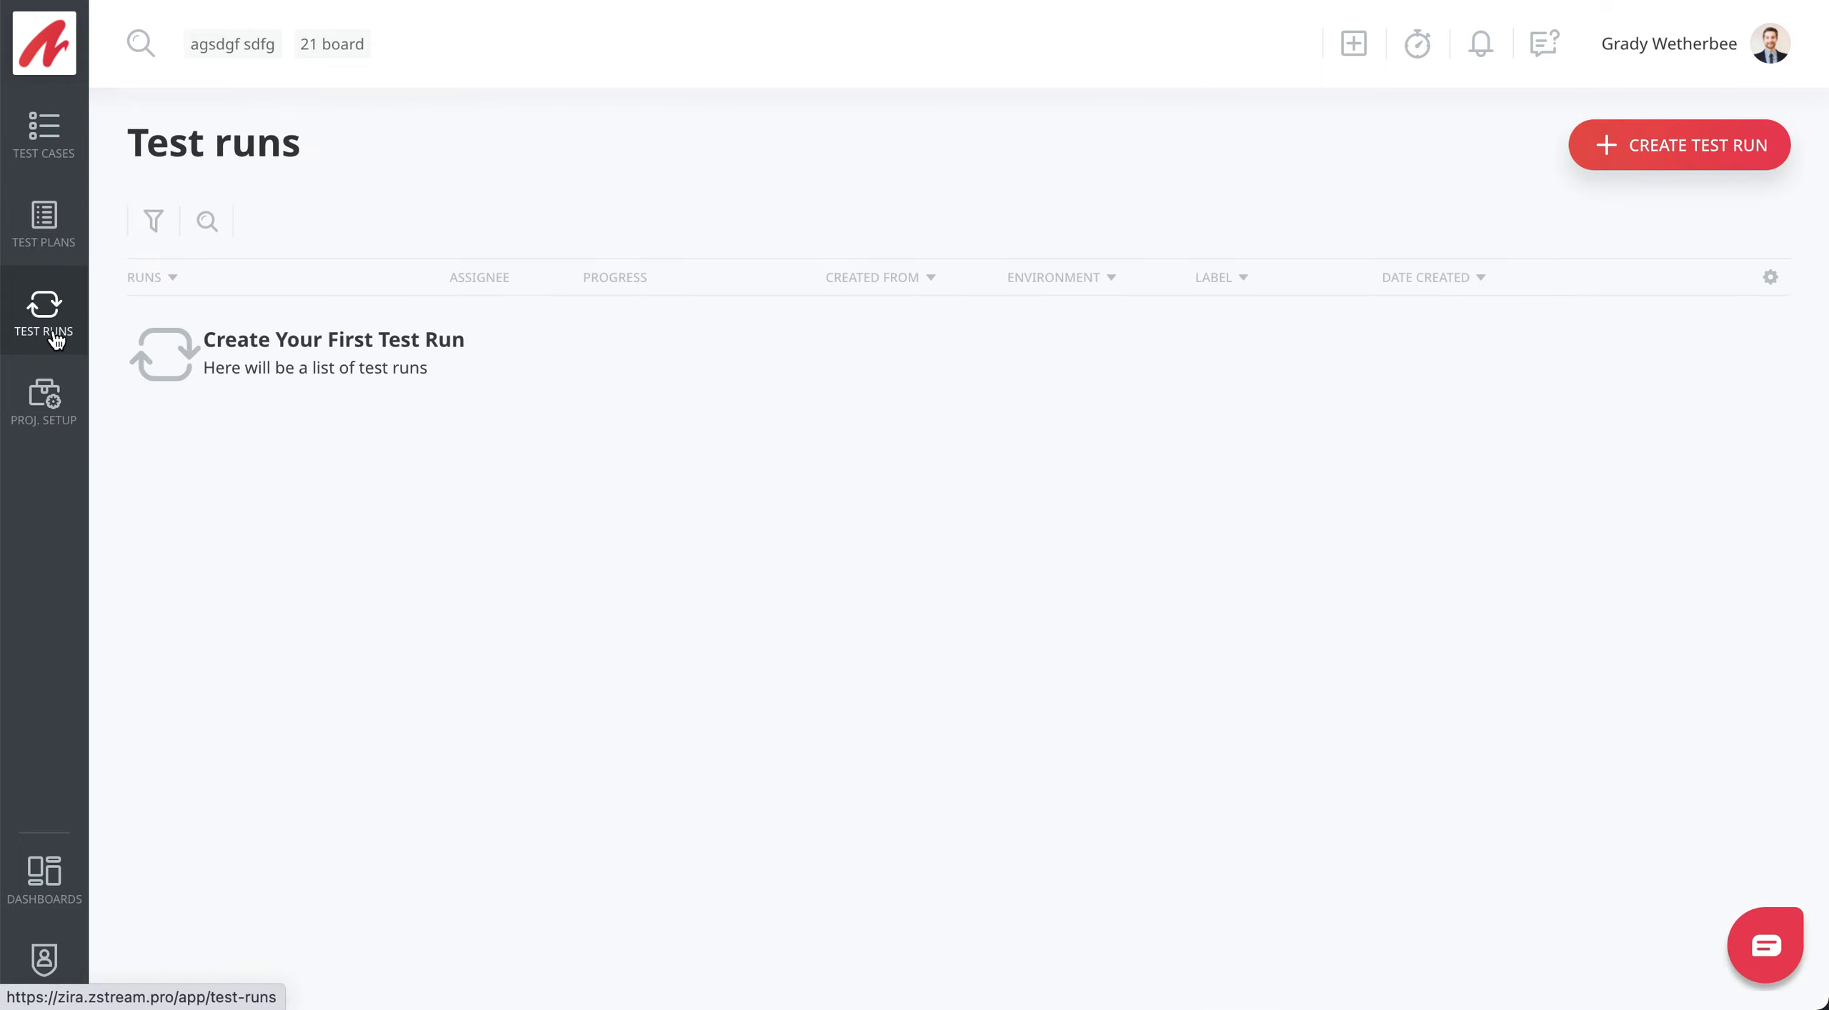
left_click(1654, 136)
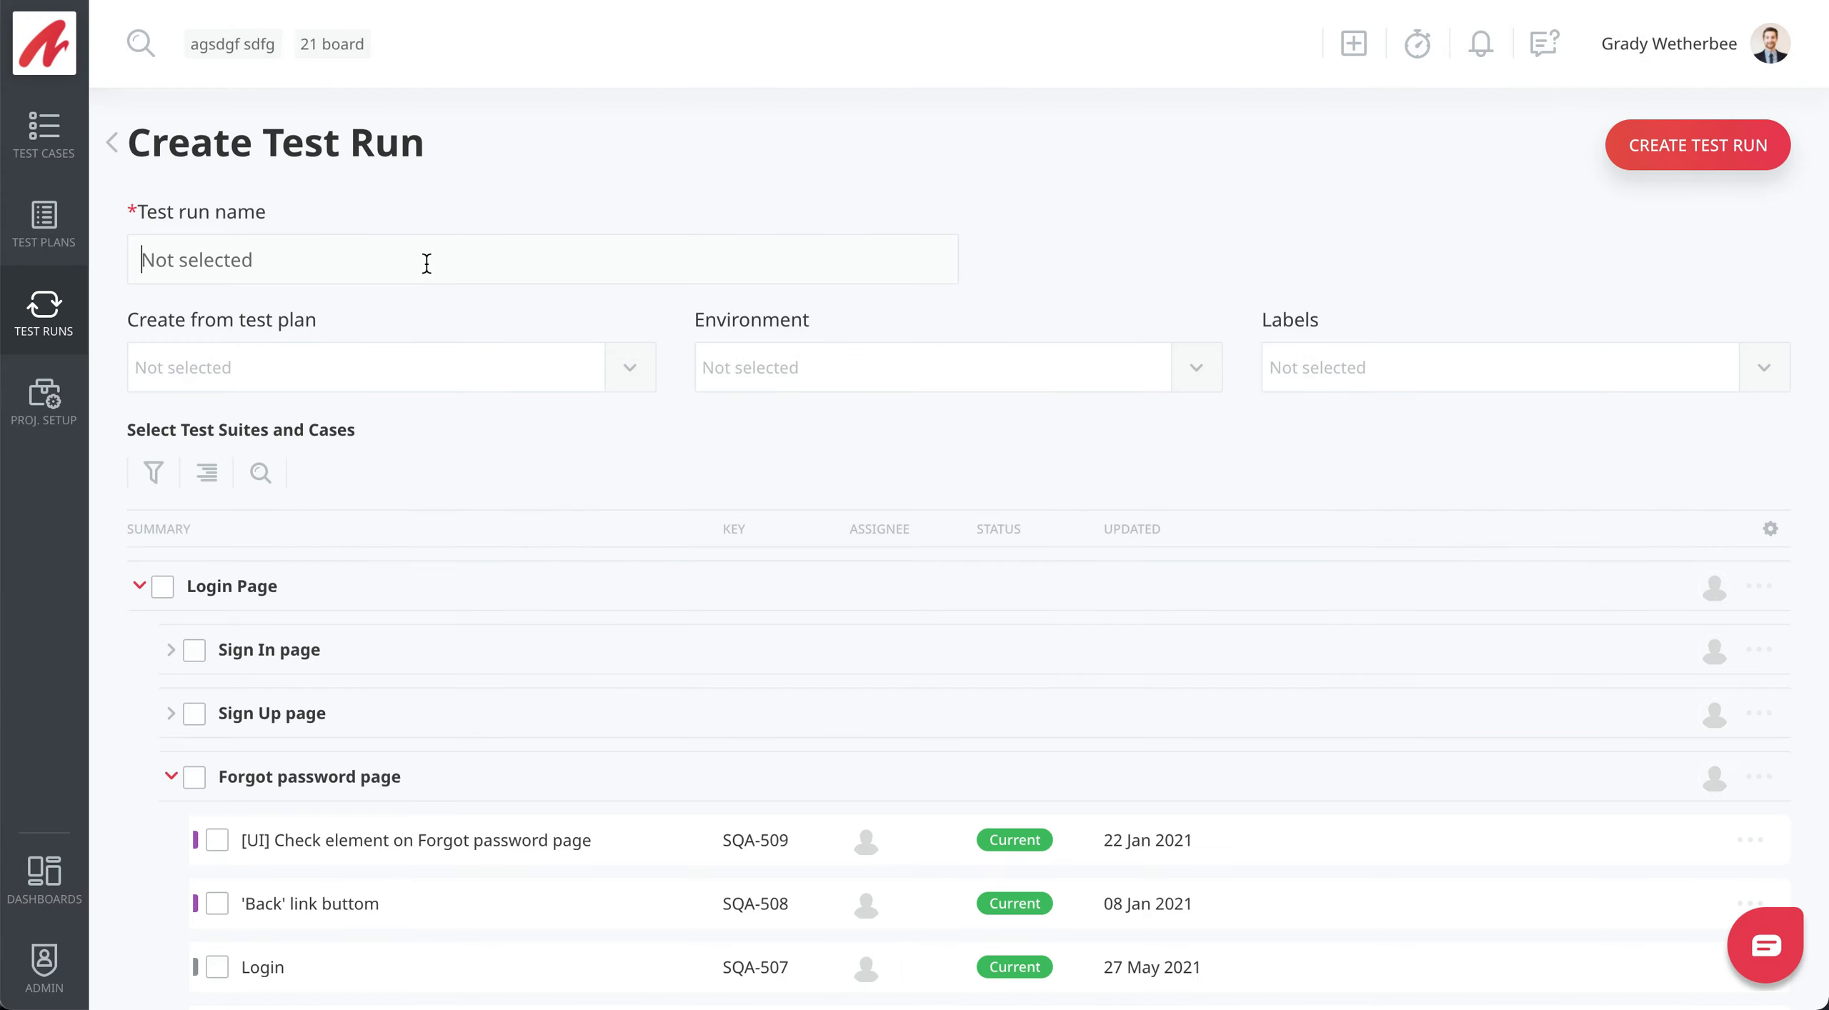
type("Login tests 27")
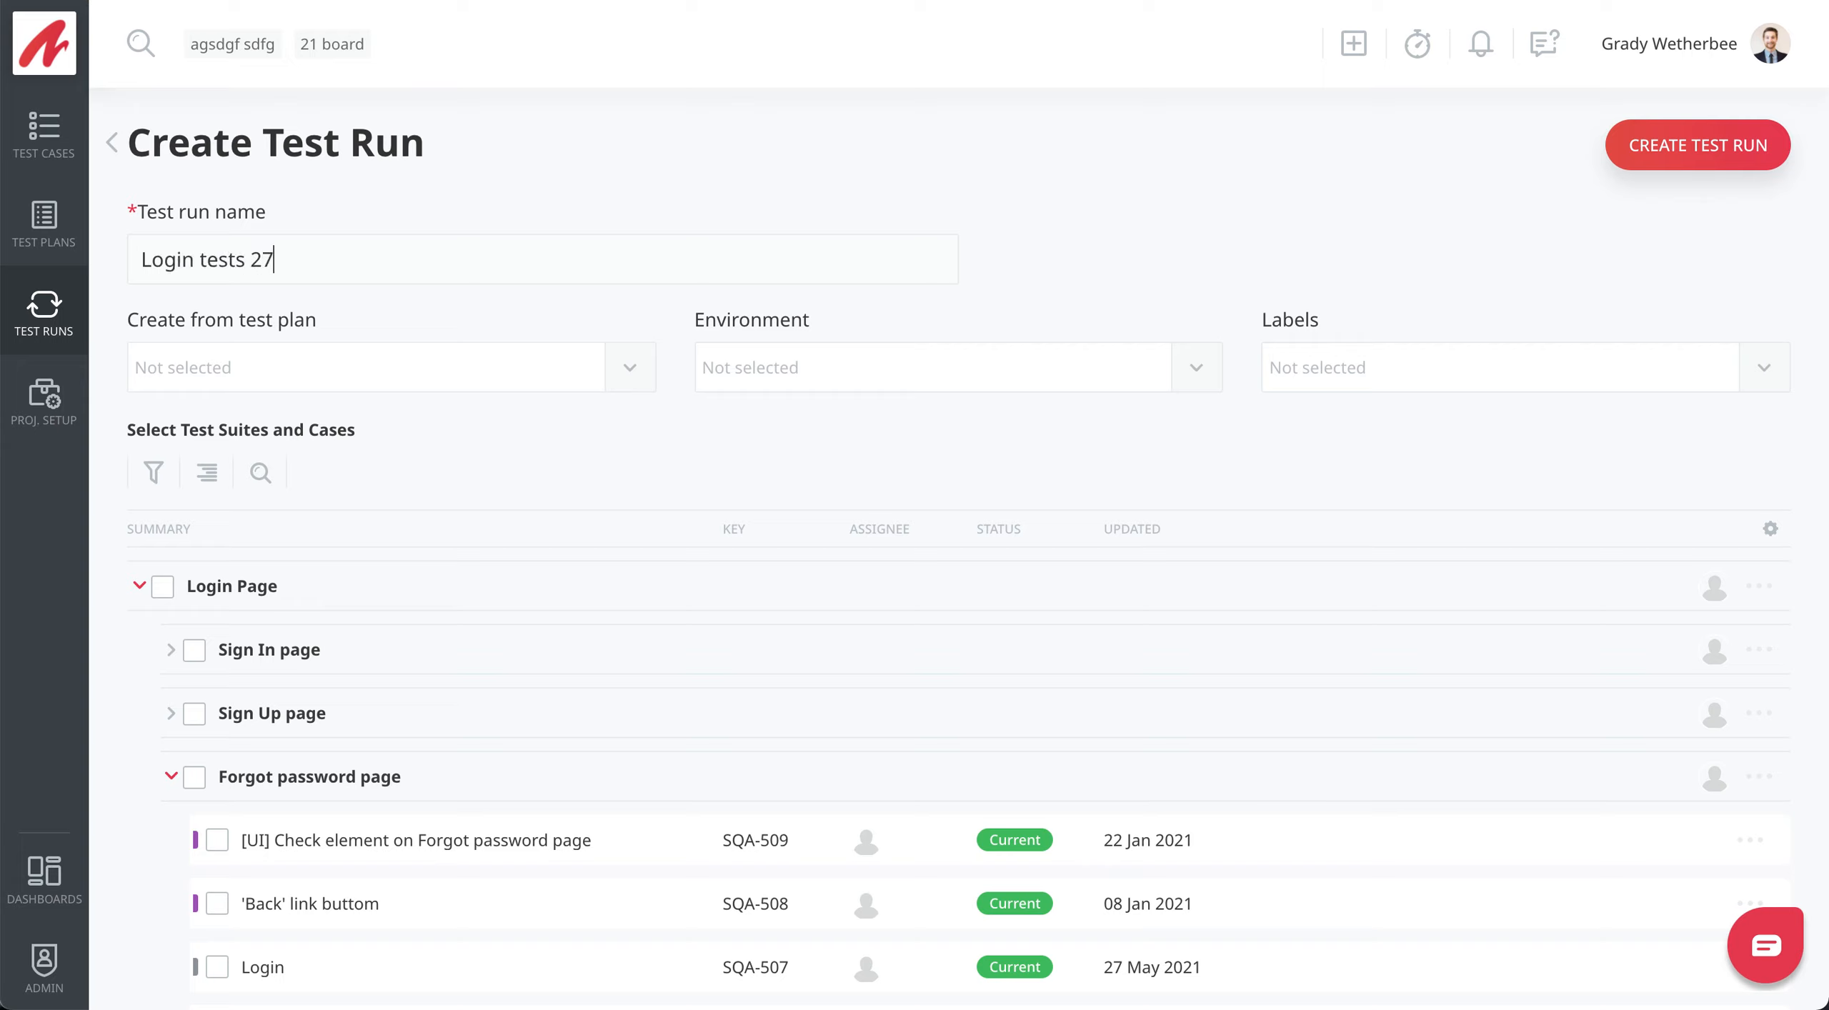
type(" May")
left_click(309, 377)
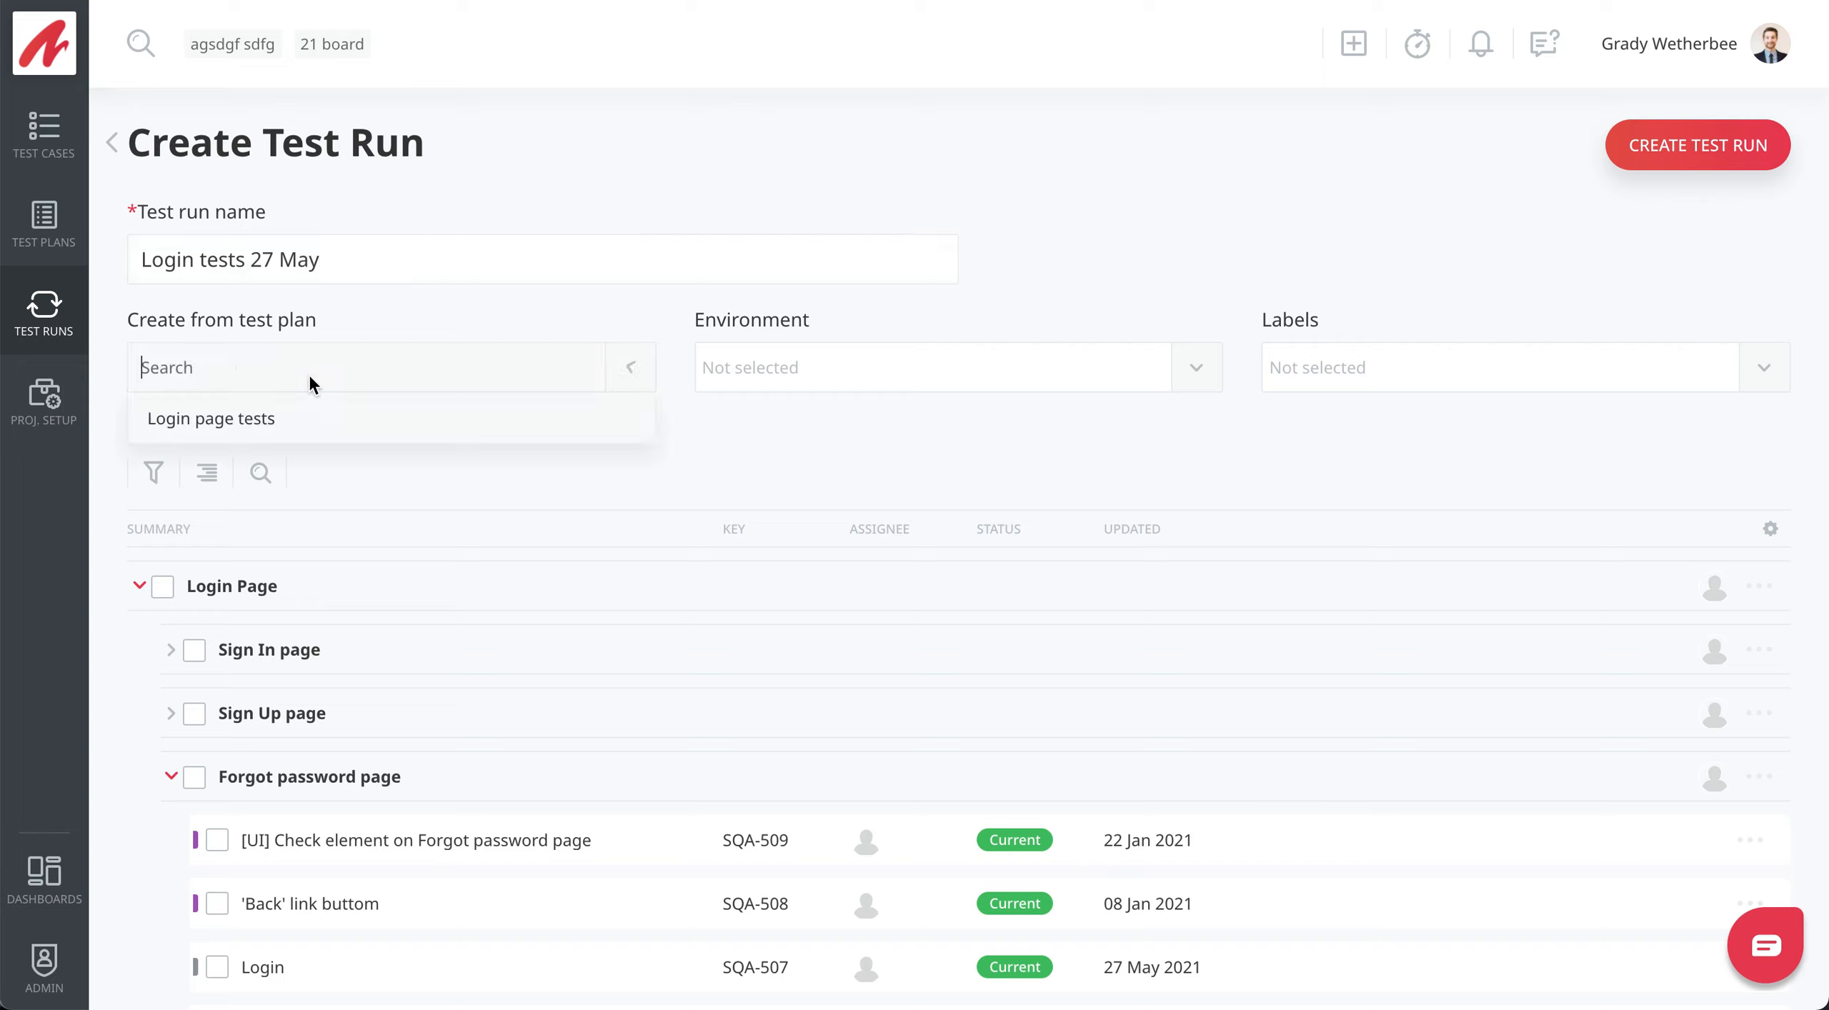
left_click(245, 420)
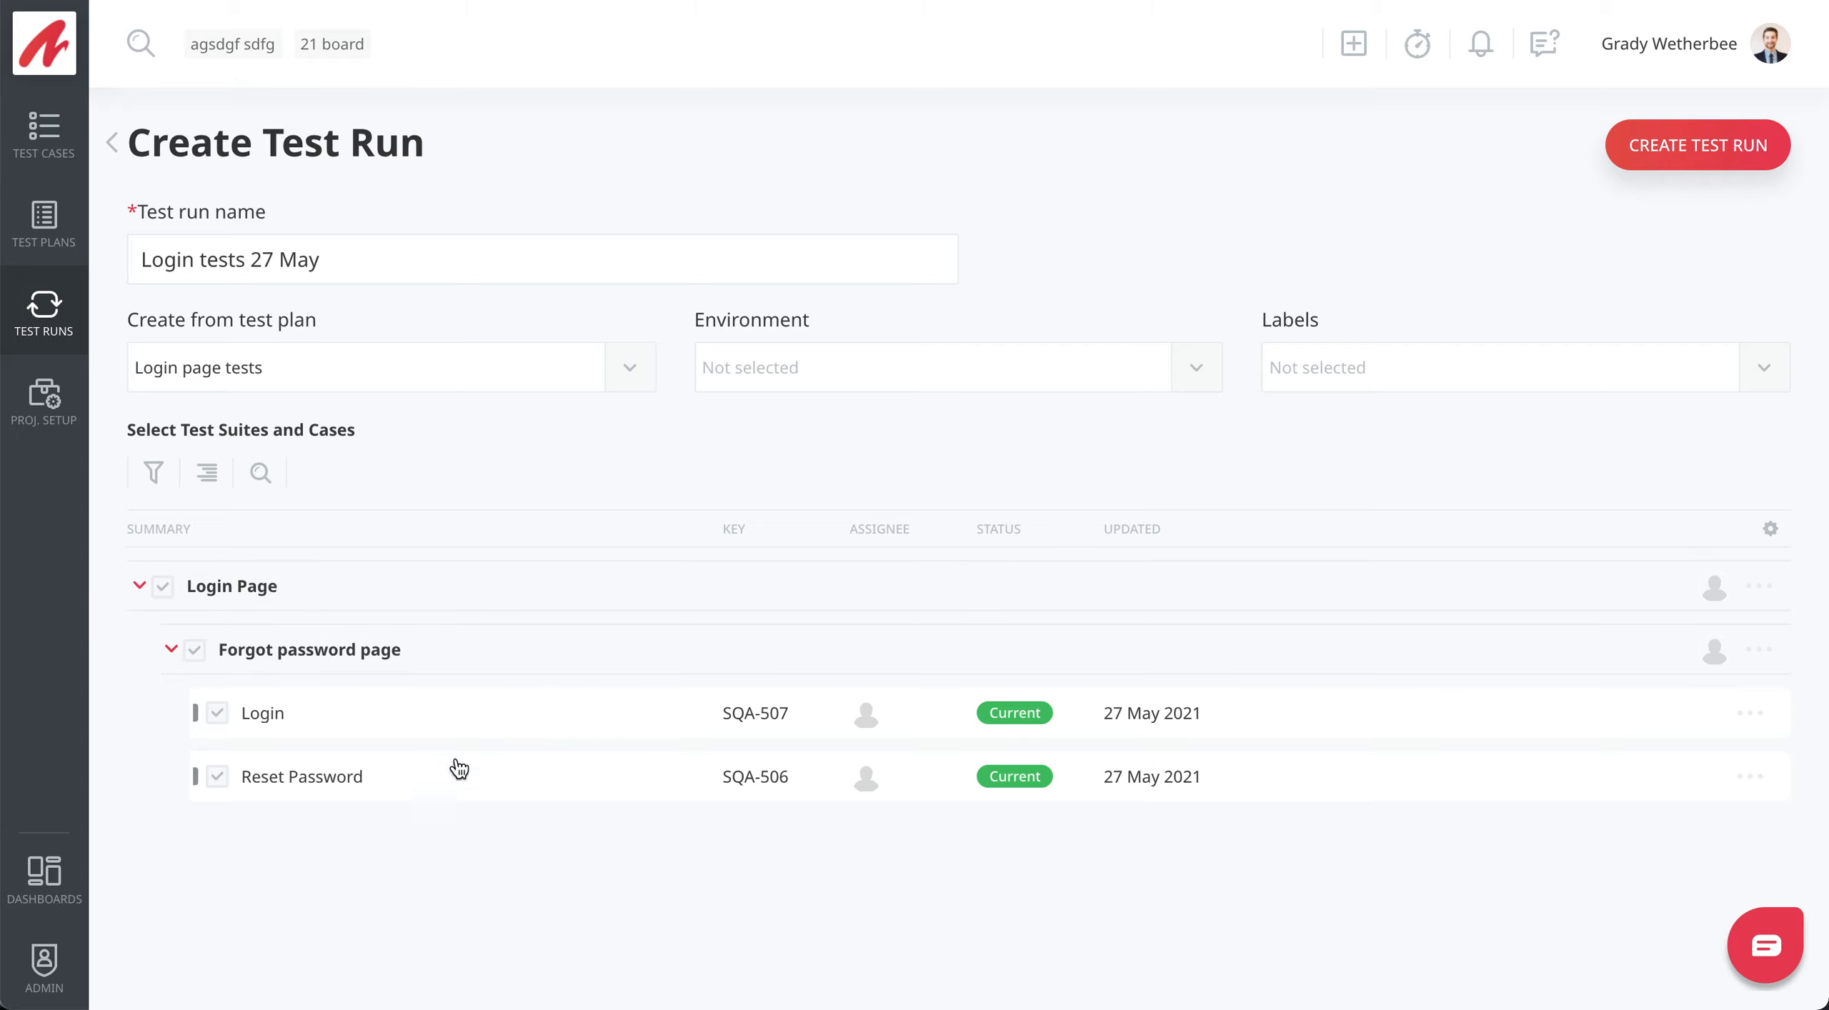
Set the run's environment to a new value "dev", leave the labels unselected and create the test run
left_click(867, 367)
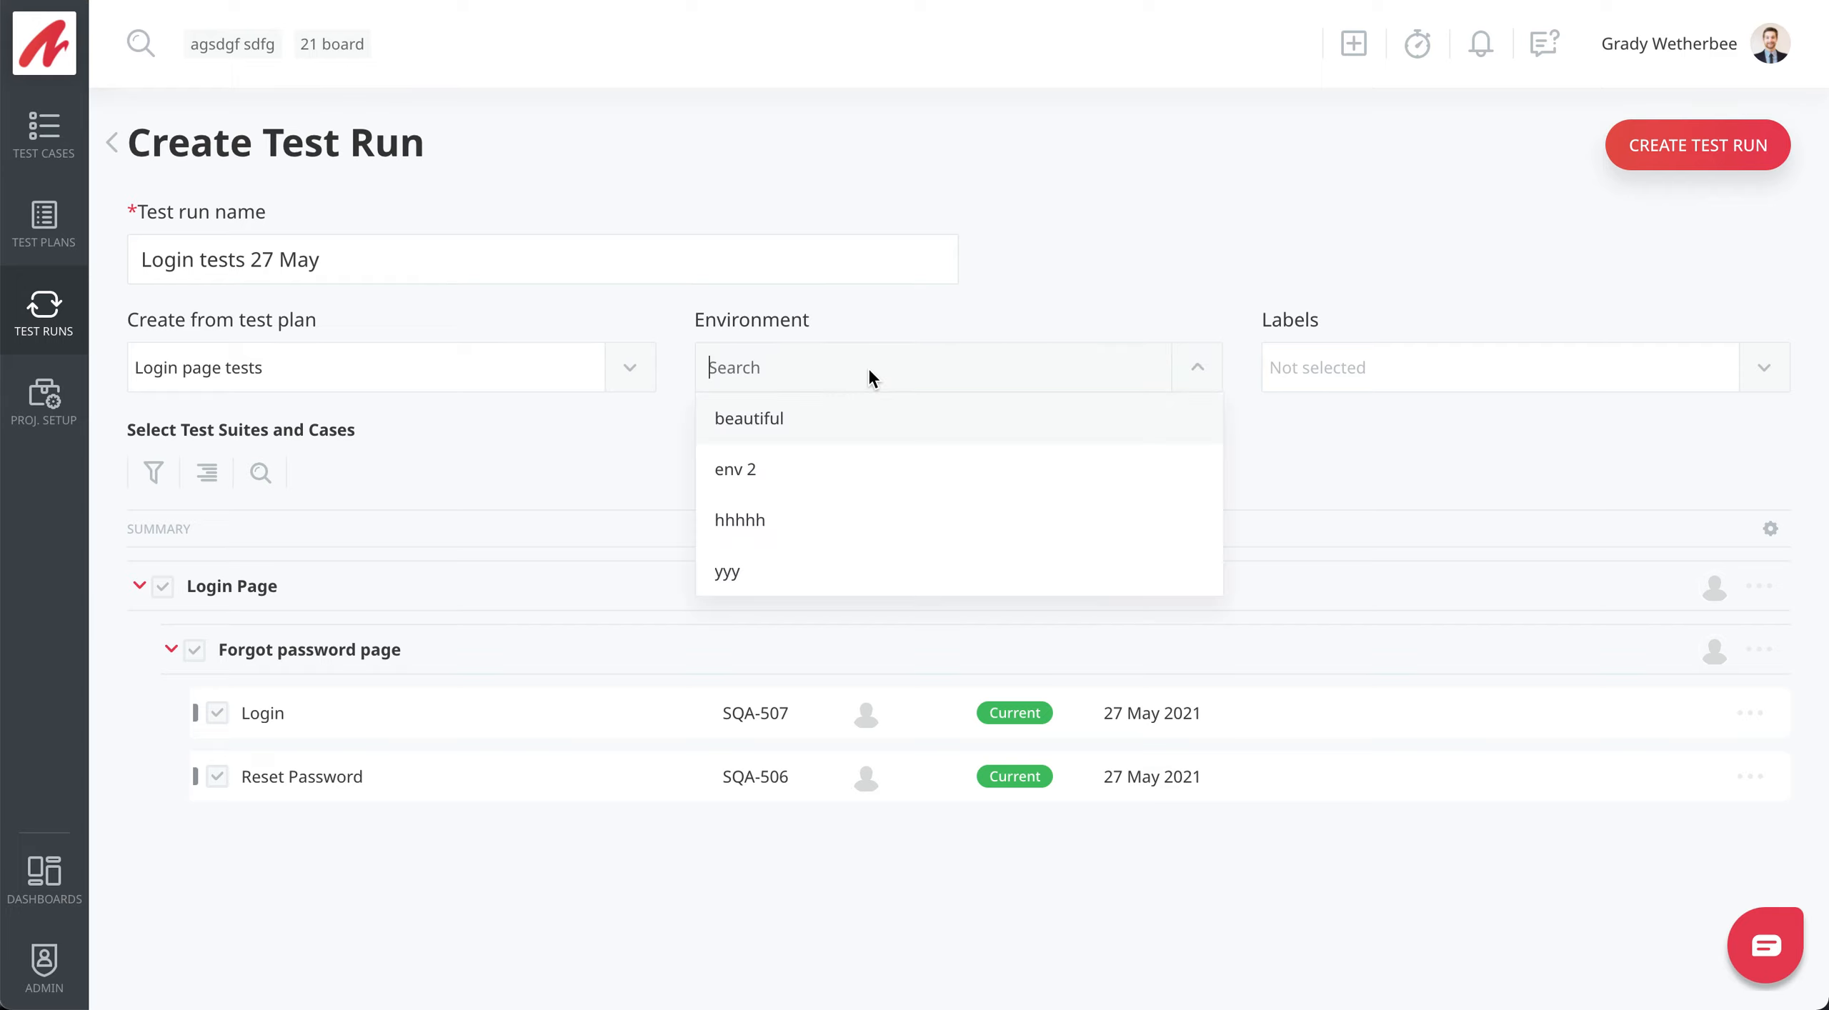
type("dev")
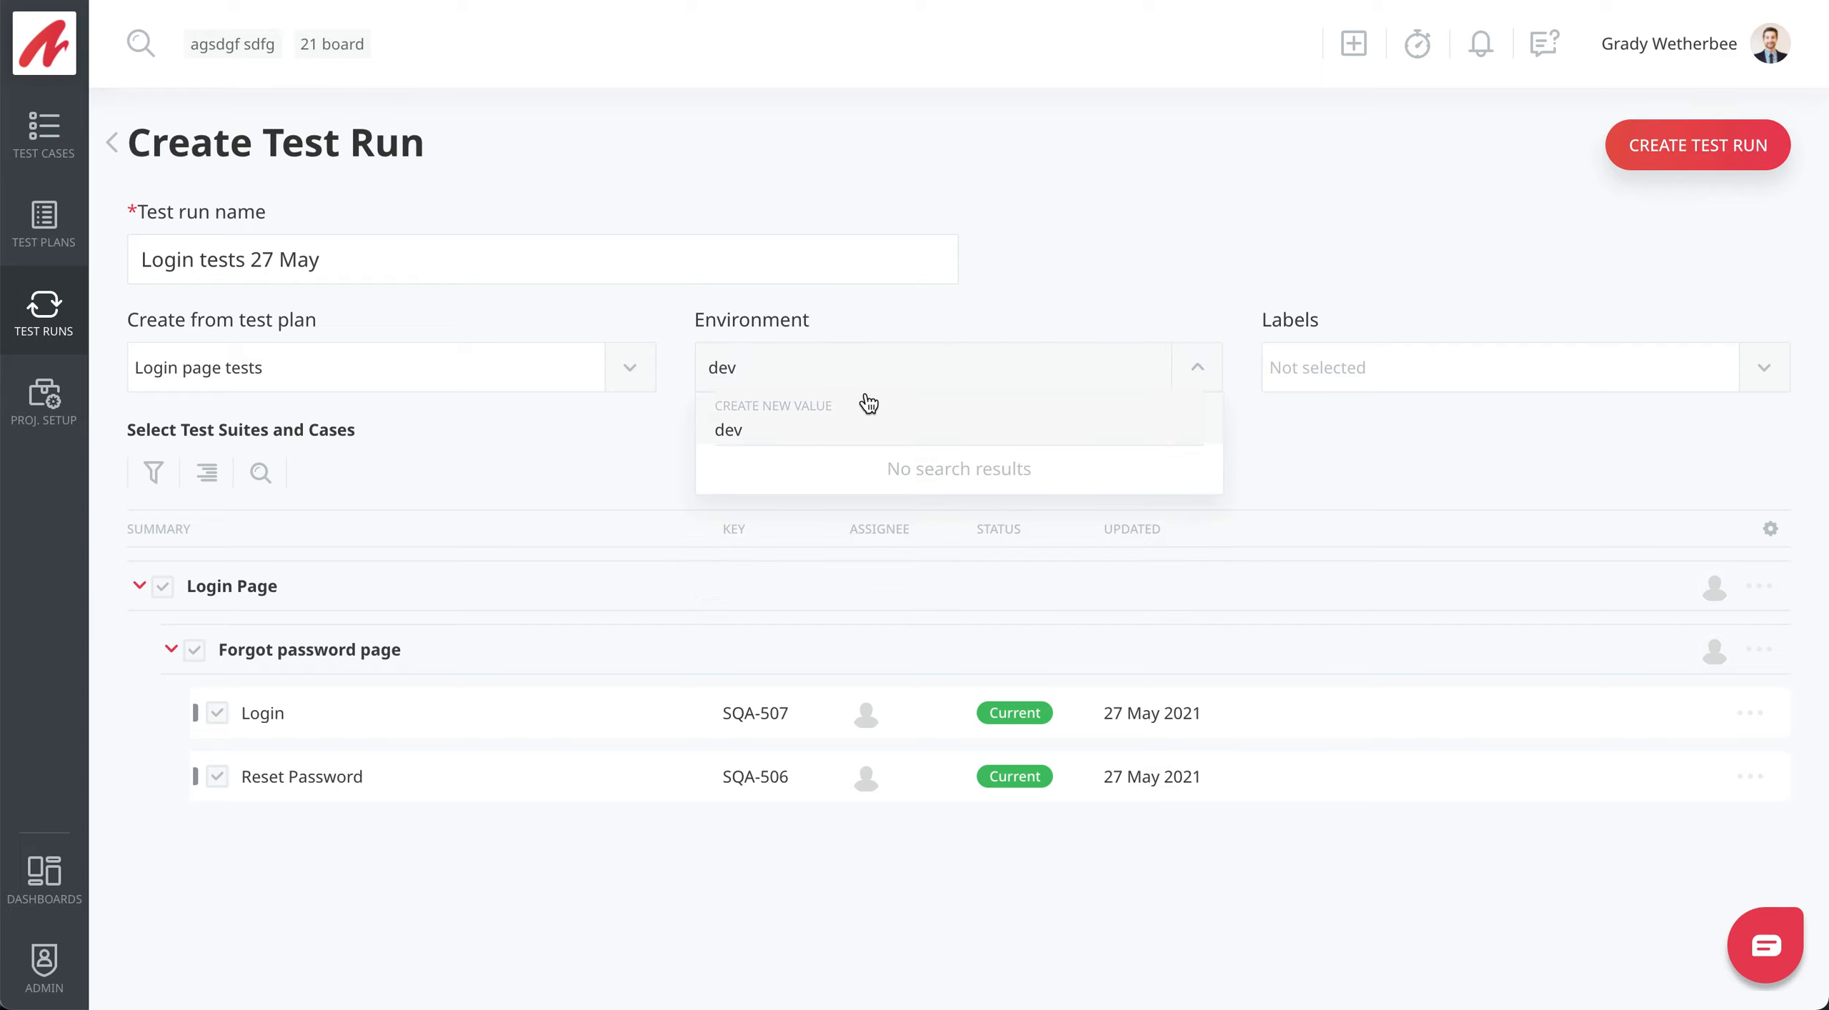
left_click(859, 414)
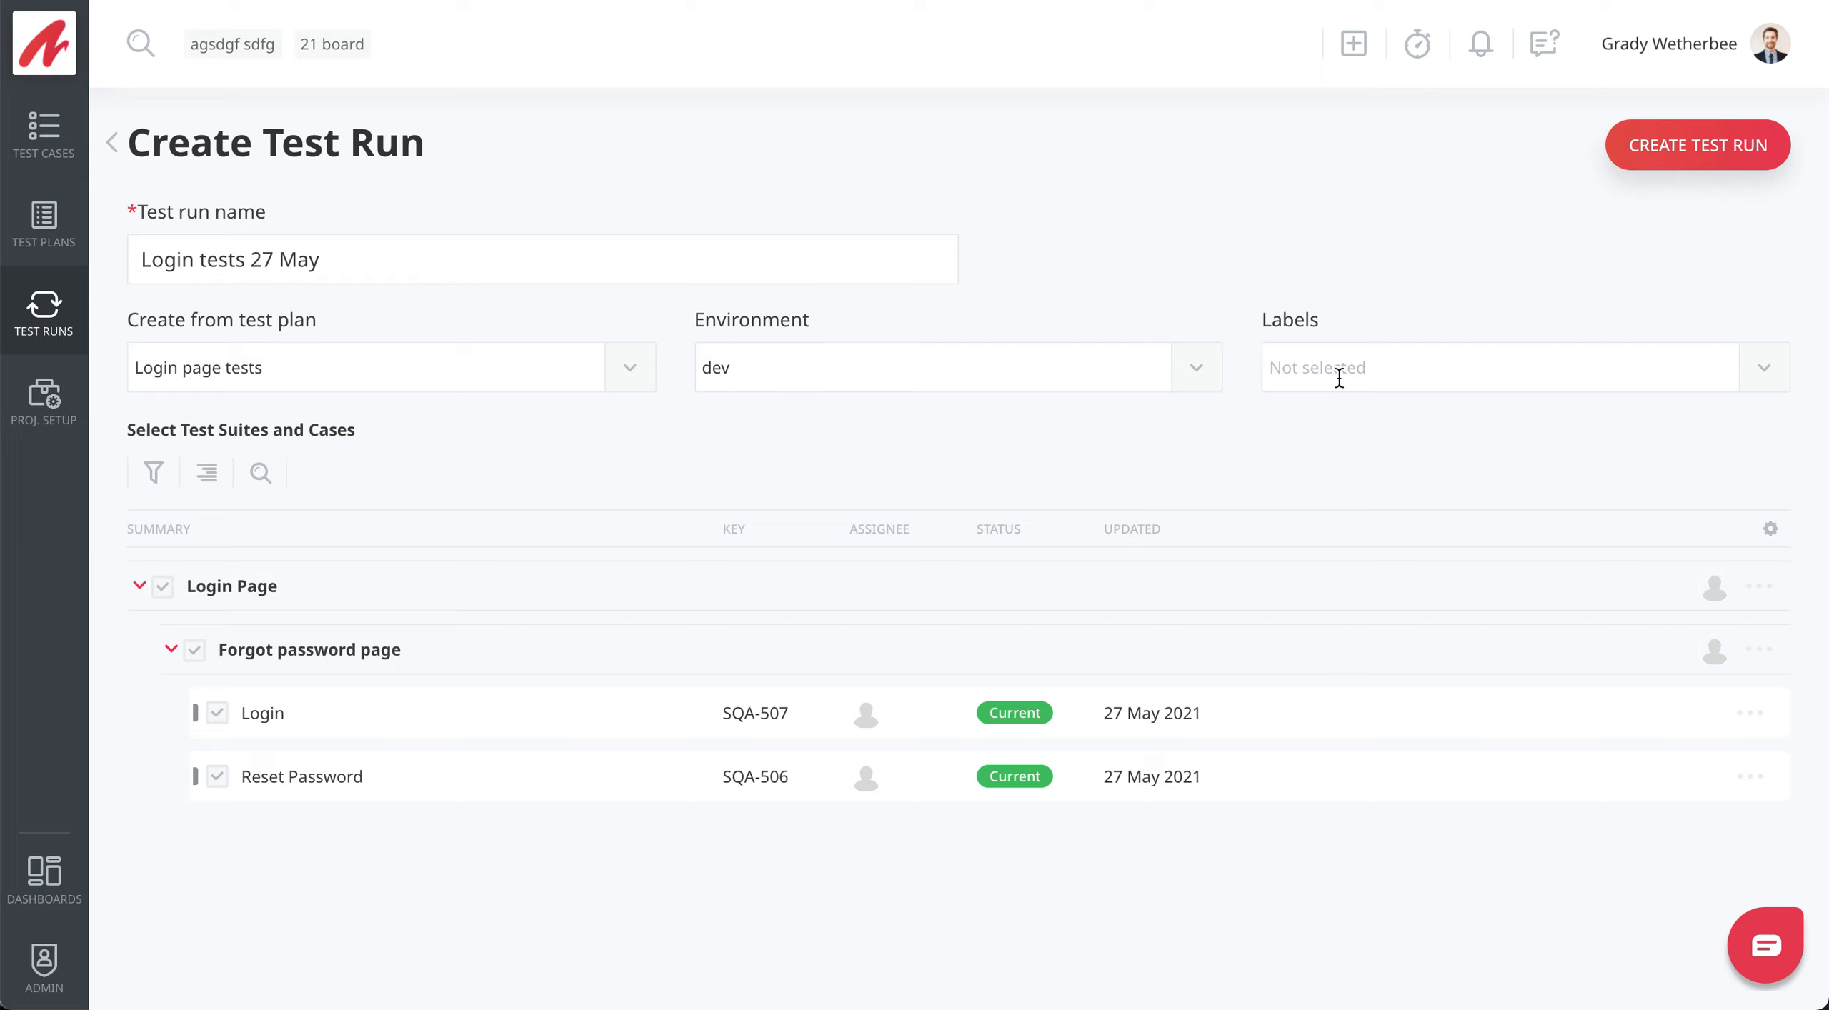
left_click(1390, 365)
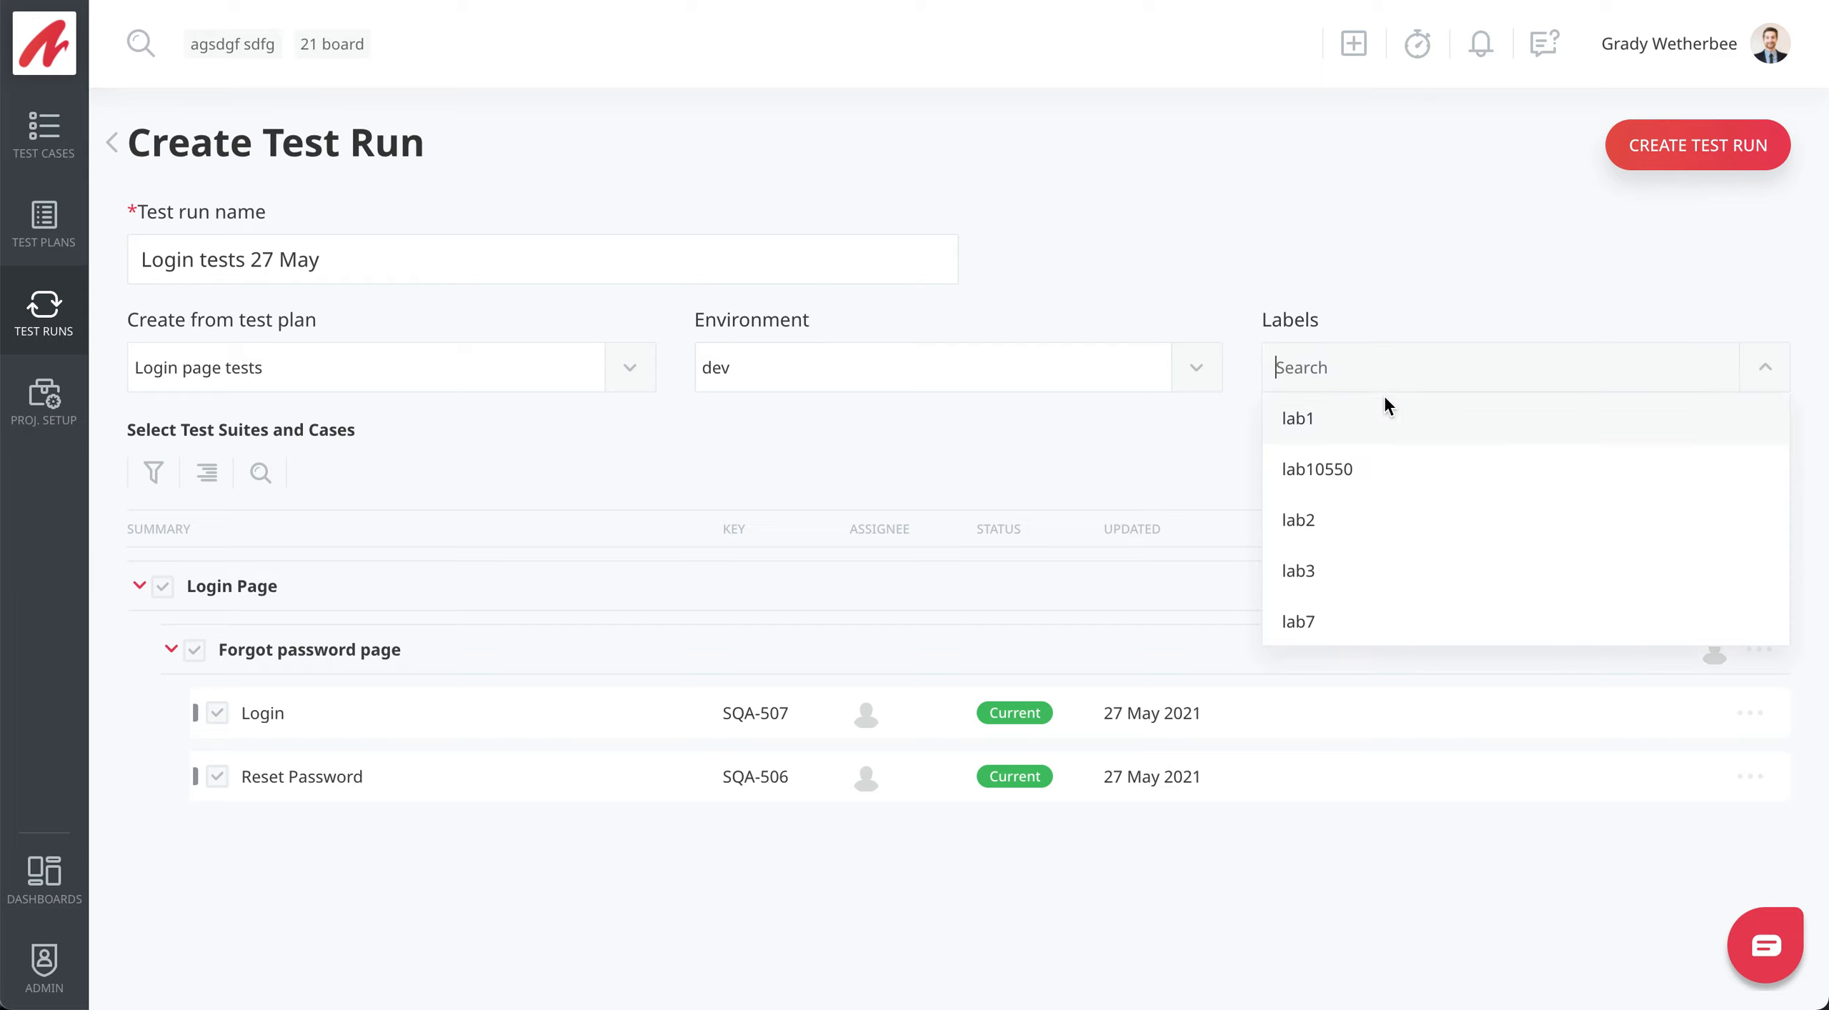
scroll(1371, 520, "down", 1)
scroll(1372, 519, "up", 1)
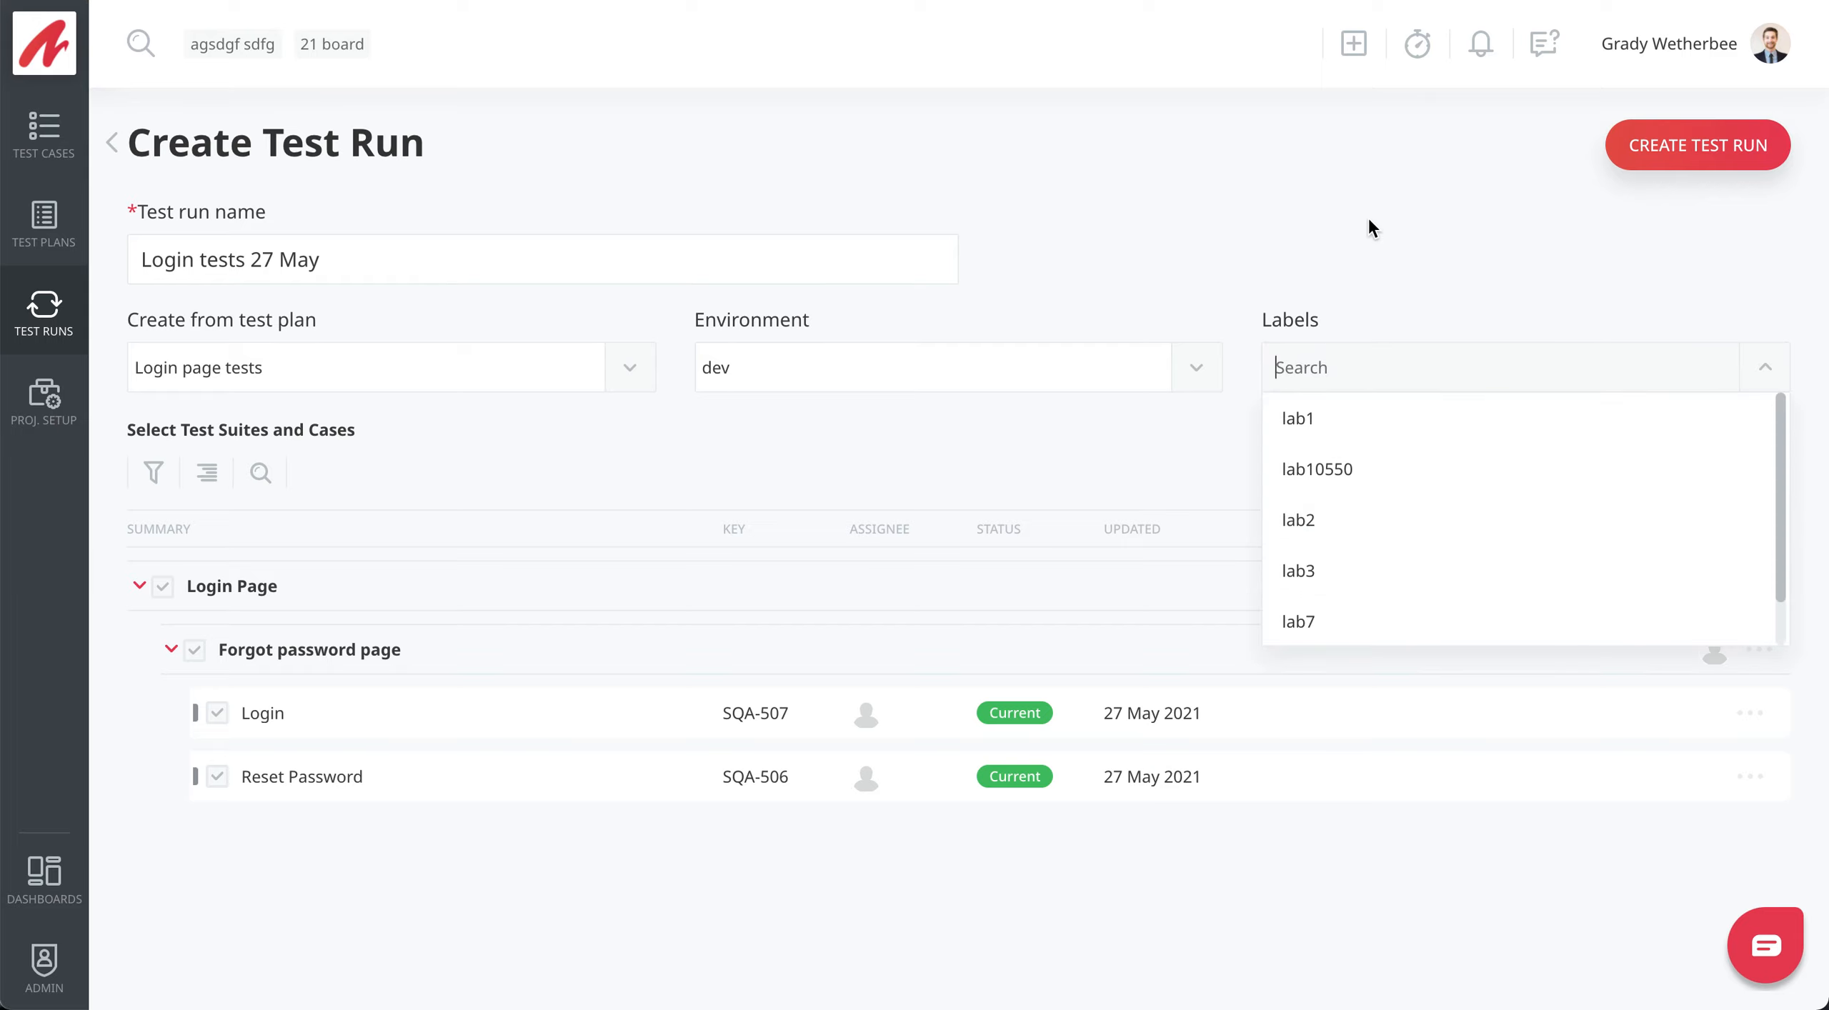
left_click(1367, 216)
left_click(1689, 158)
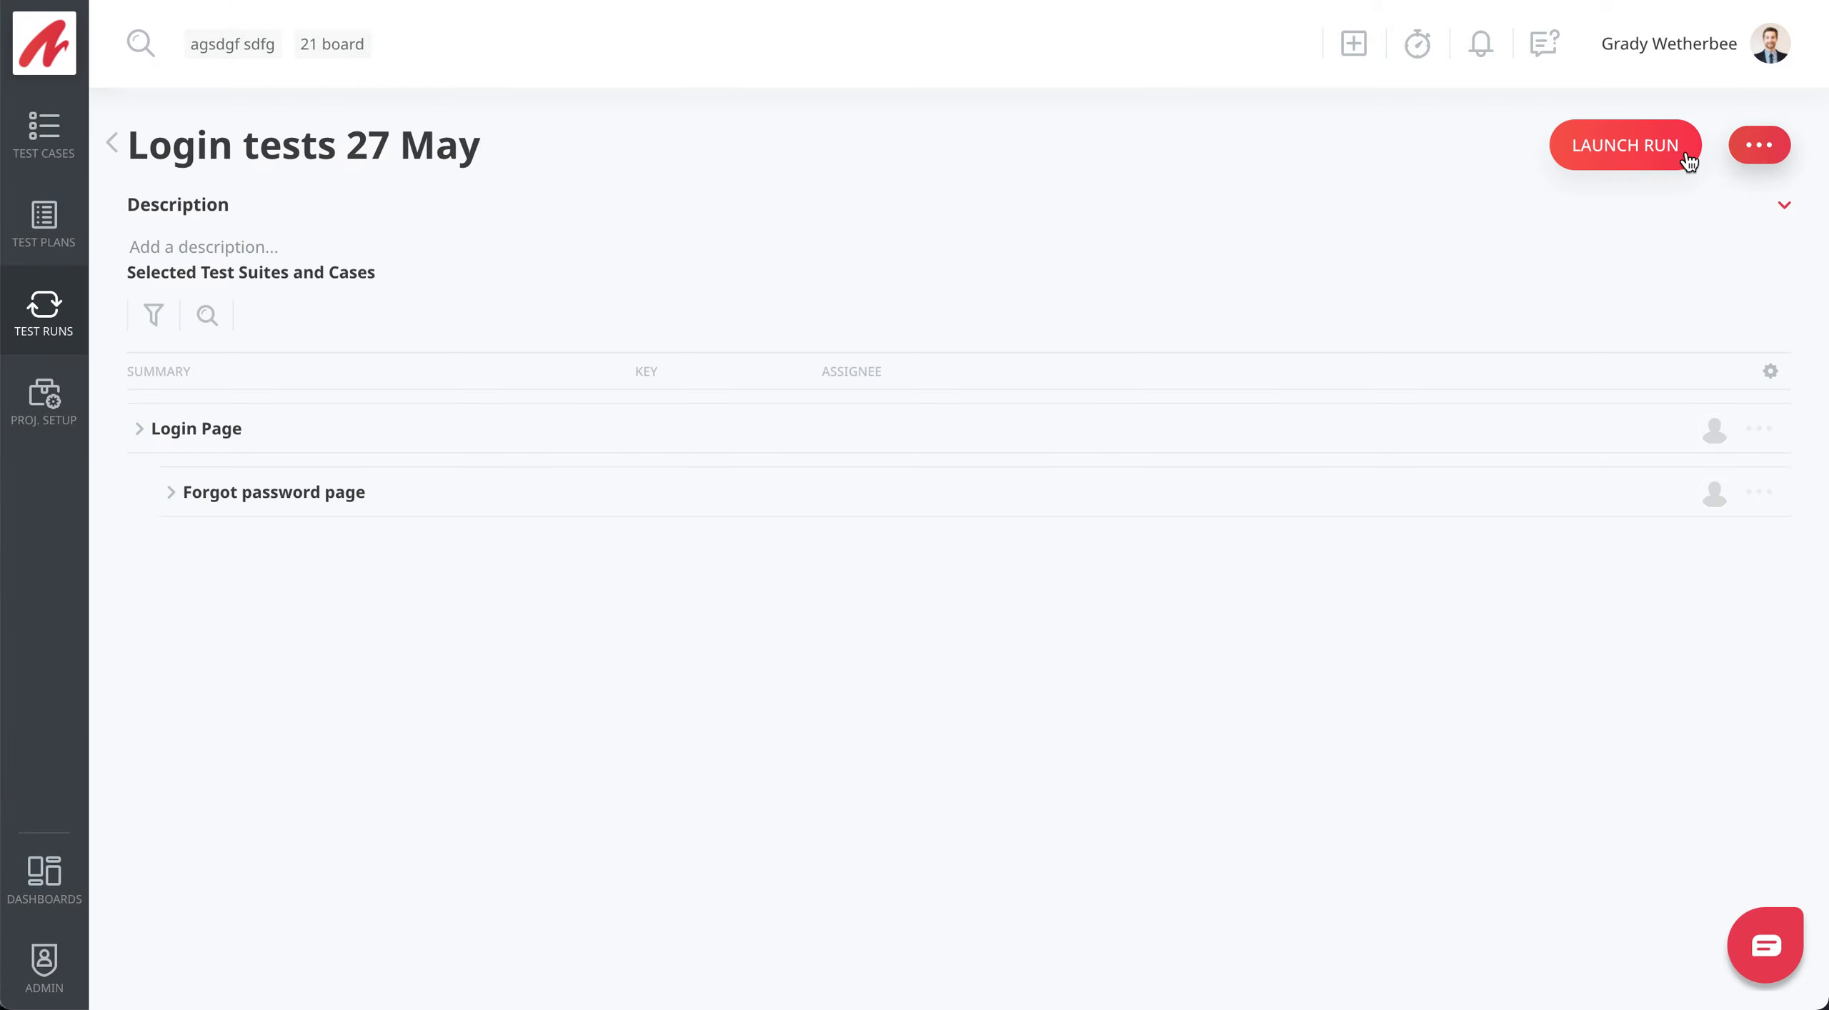
Expand the Forgot password page suite in the run and look through the available result-type filters
left_click(261, 492)
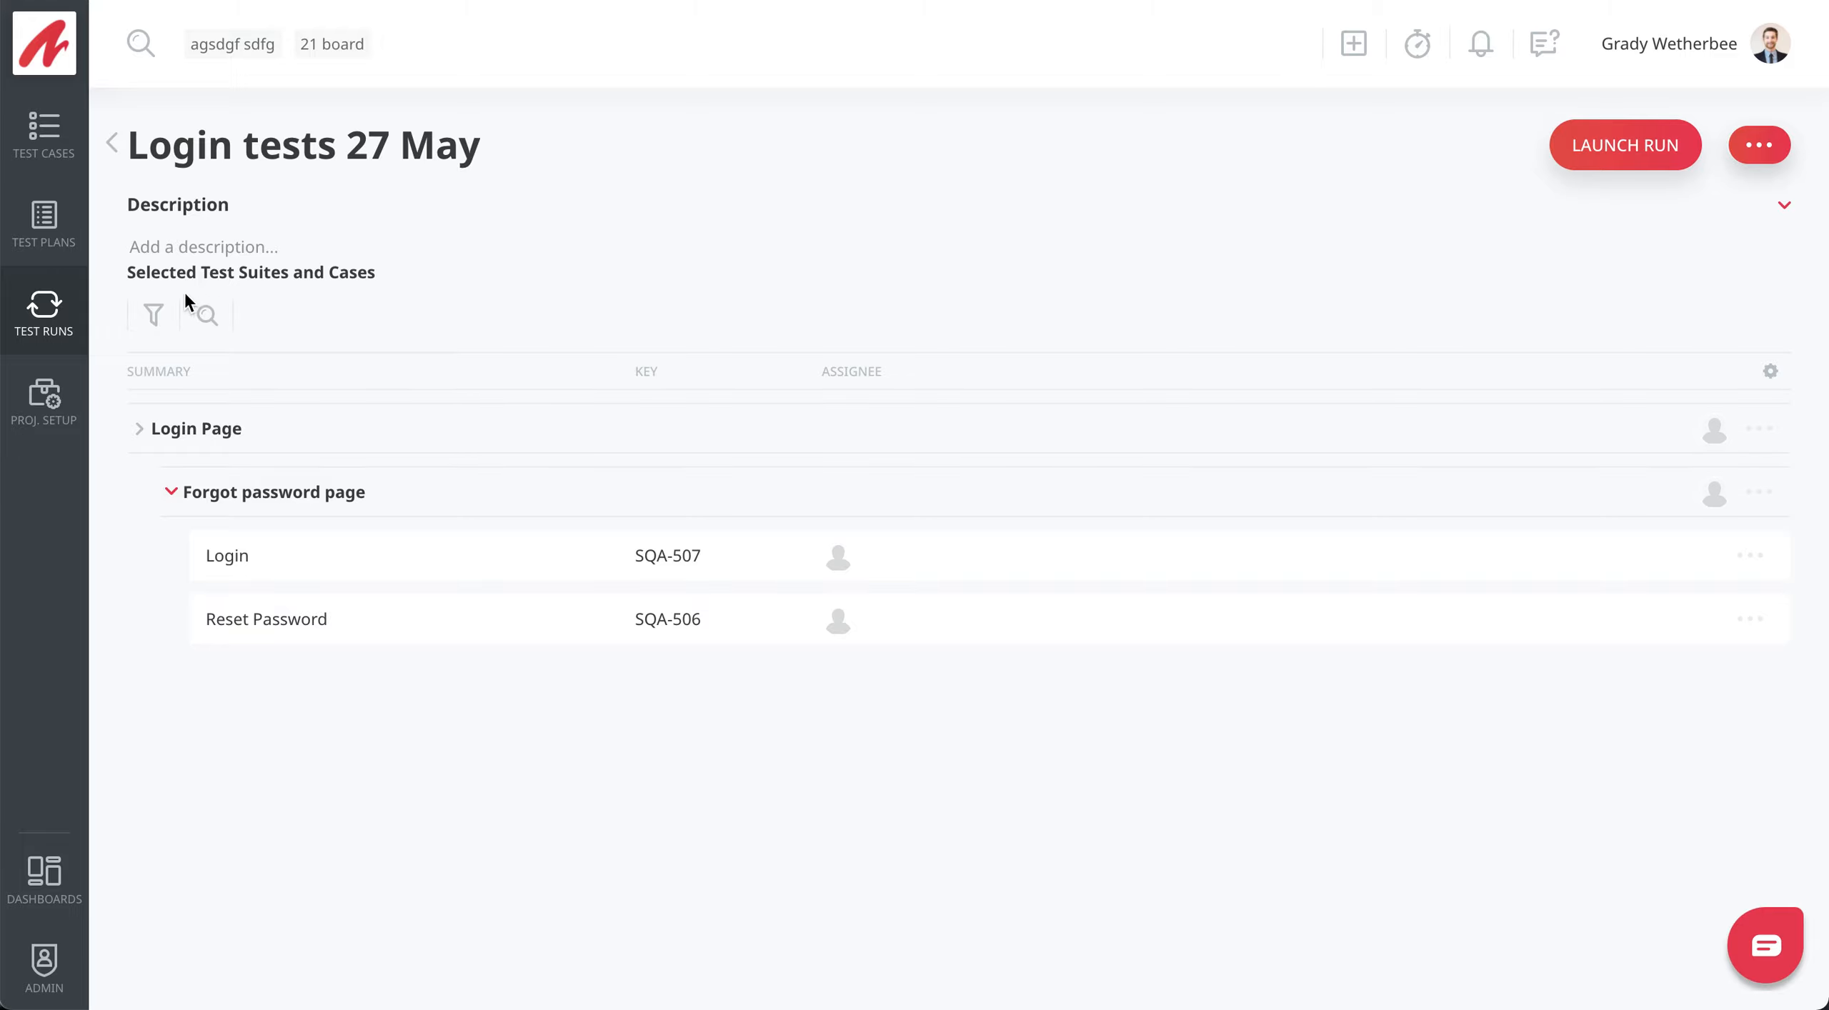
left_click(154, 314)
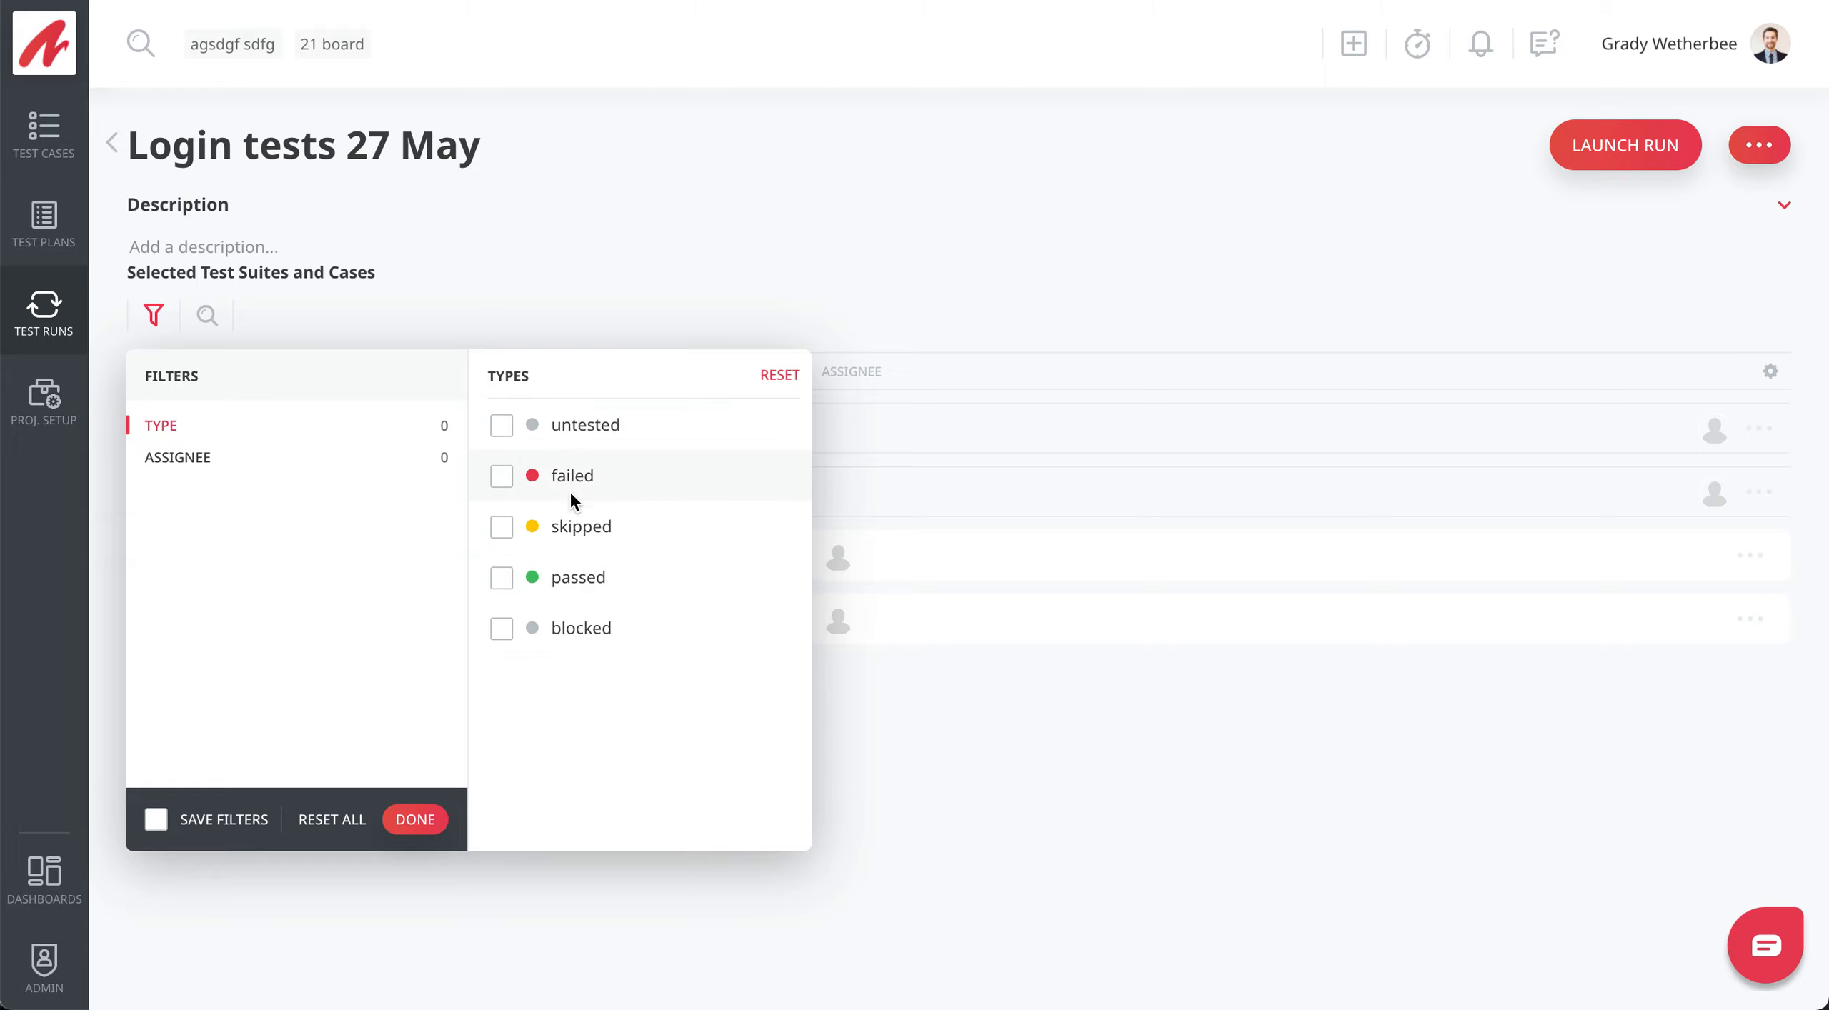
left_click(662, 279)
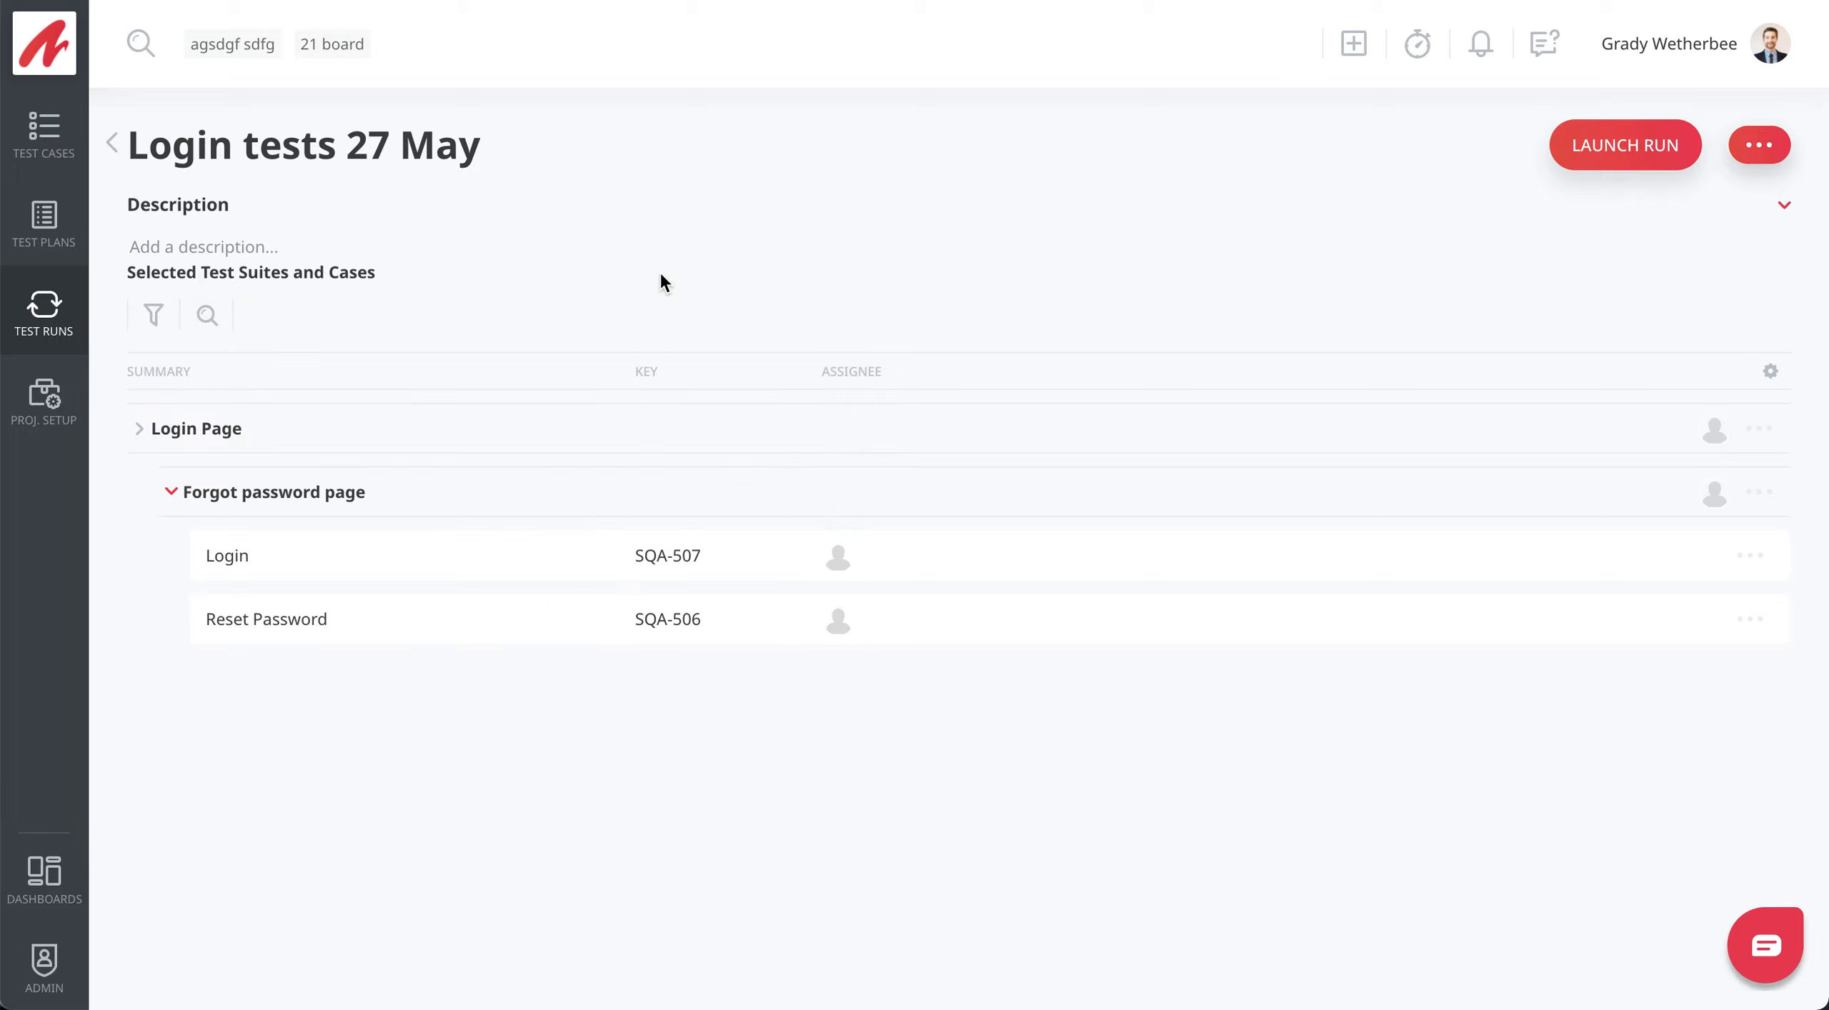
left_click(242, 235)
Launch the test run and widen the details pane of the Login case
left_click(1613, 139)
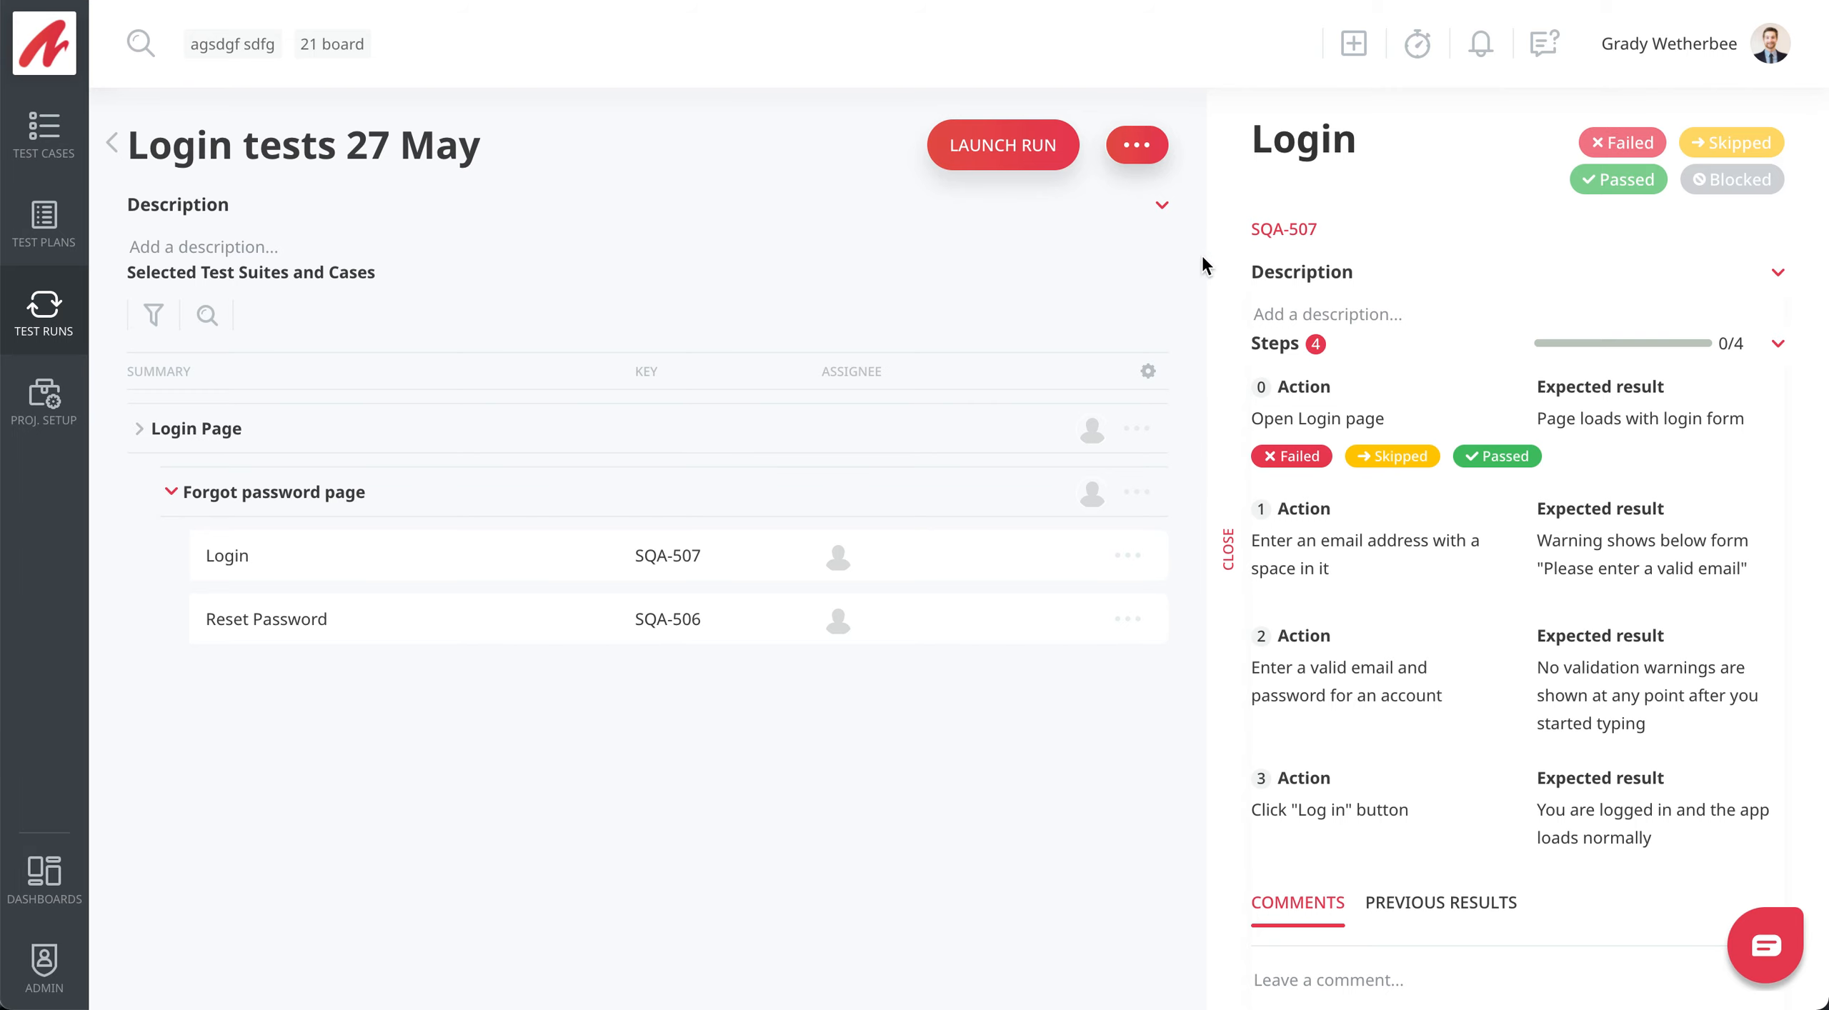
left_click_drag(1210, 255, 971, 253)
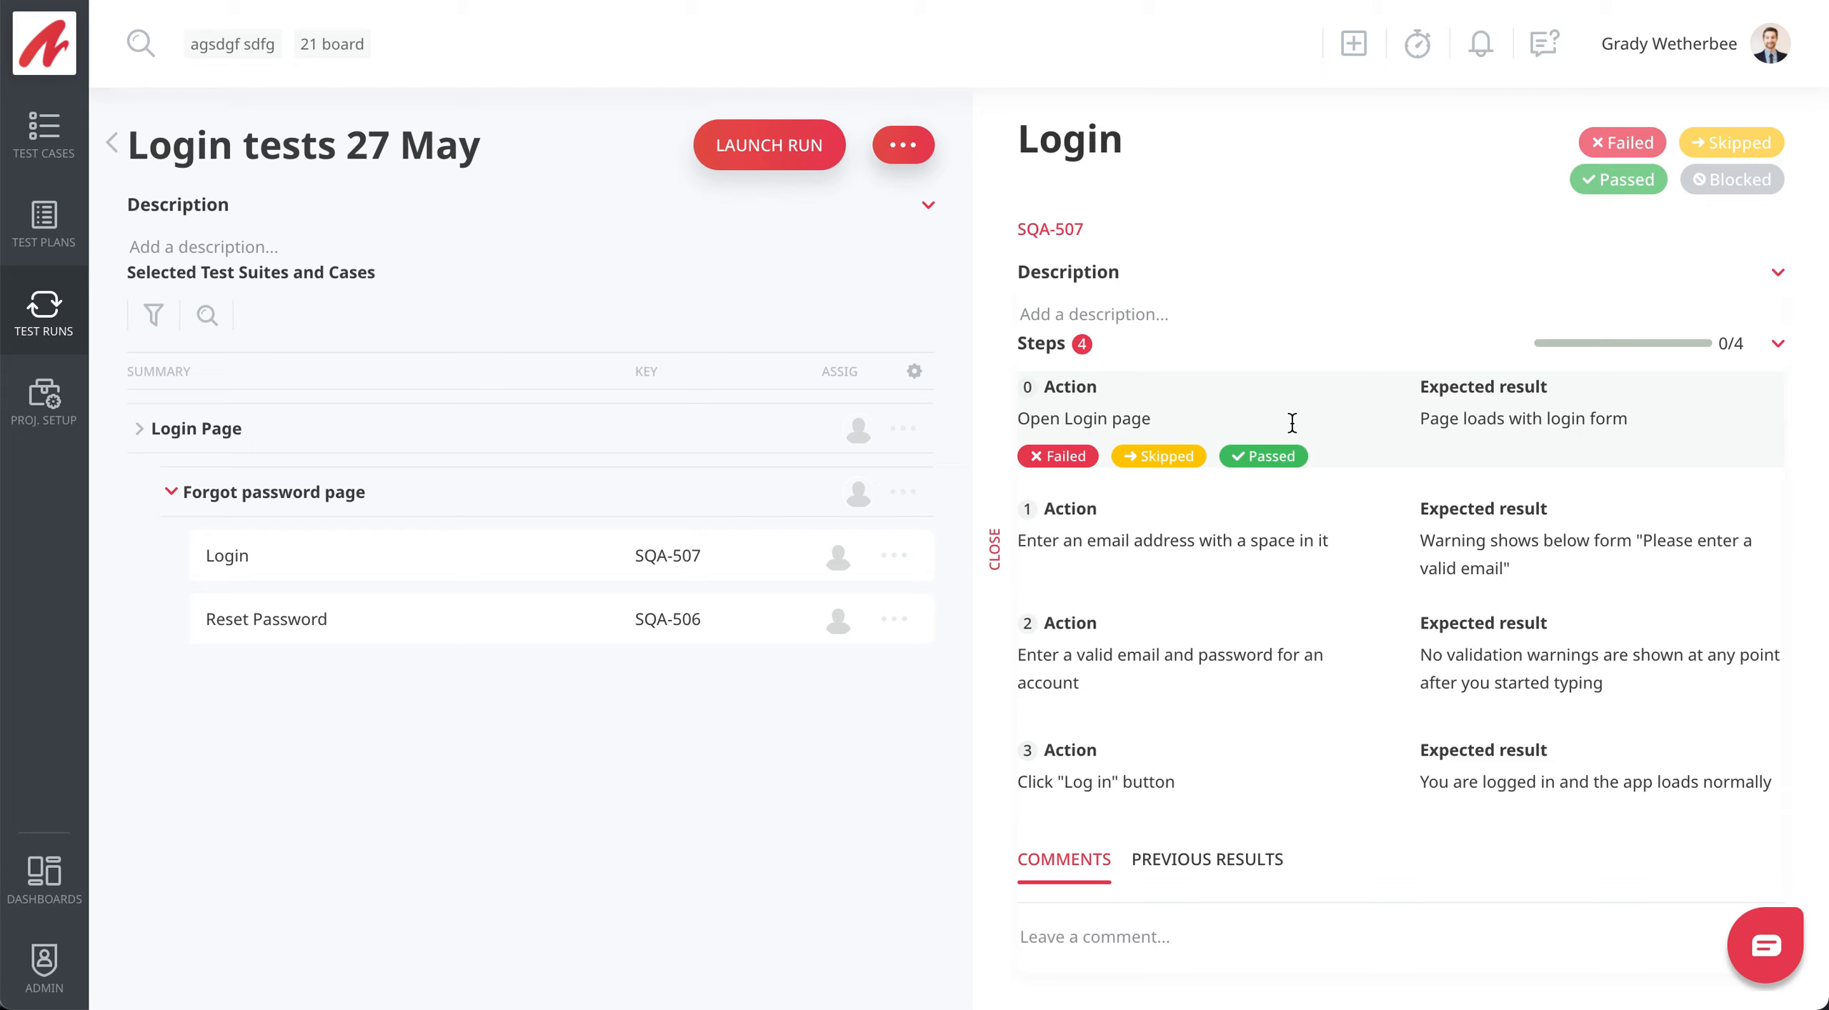
Mark the "Open Login page" and "Enter an email address with a space in it" steps as Passed
left_click(1263, 457)
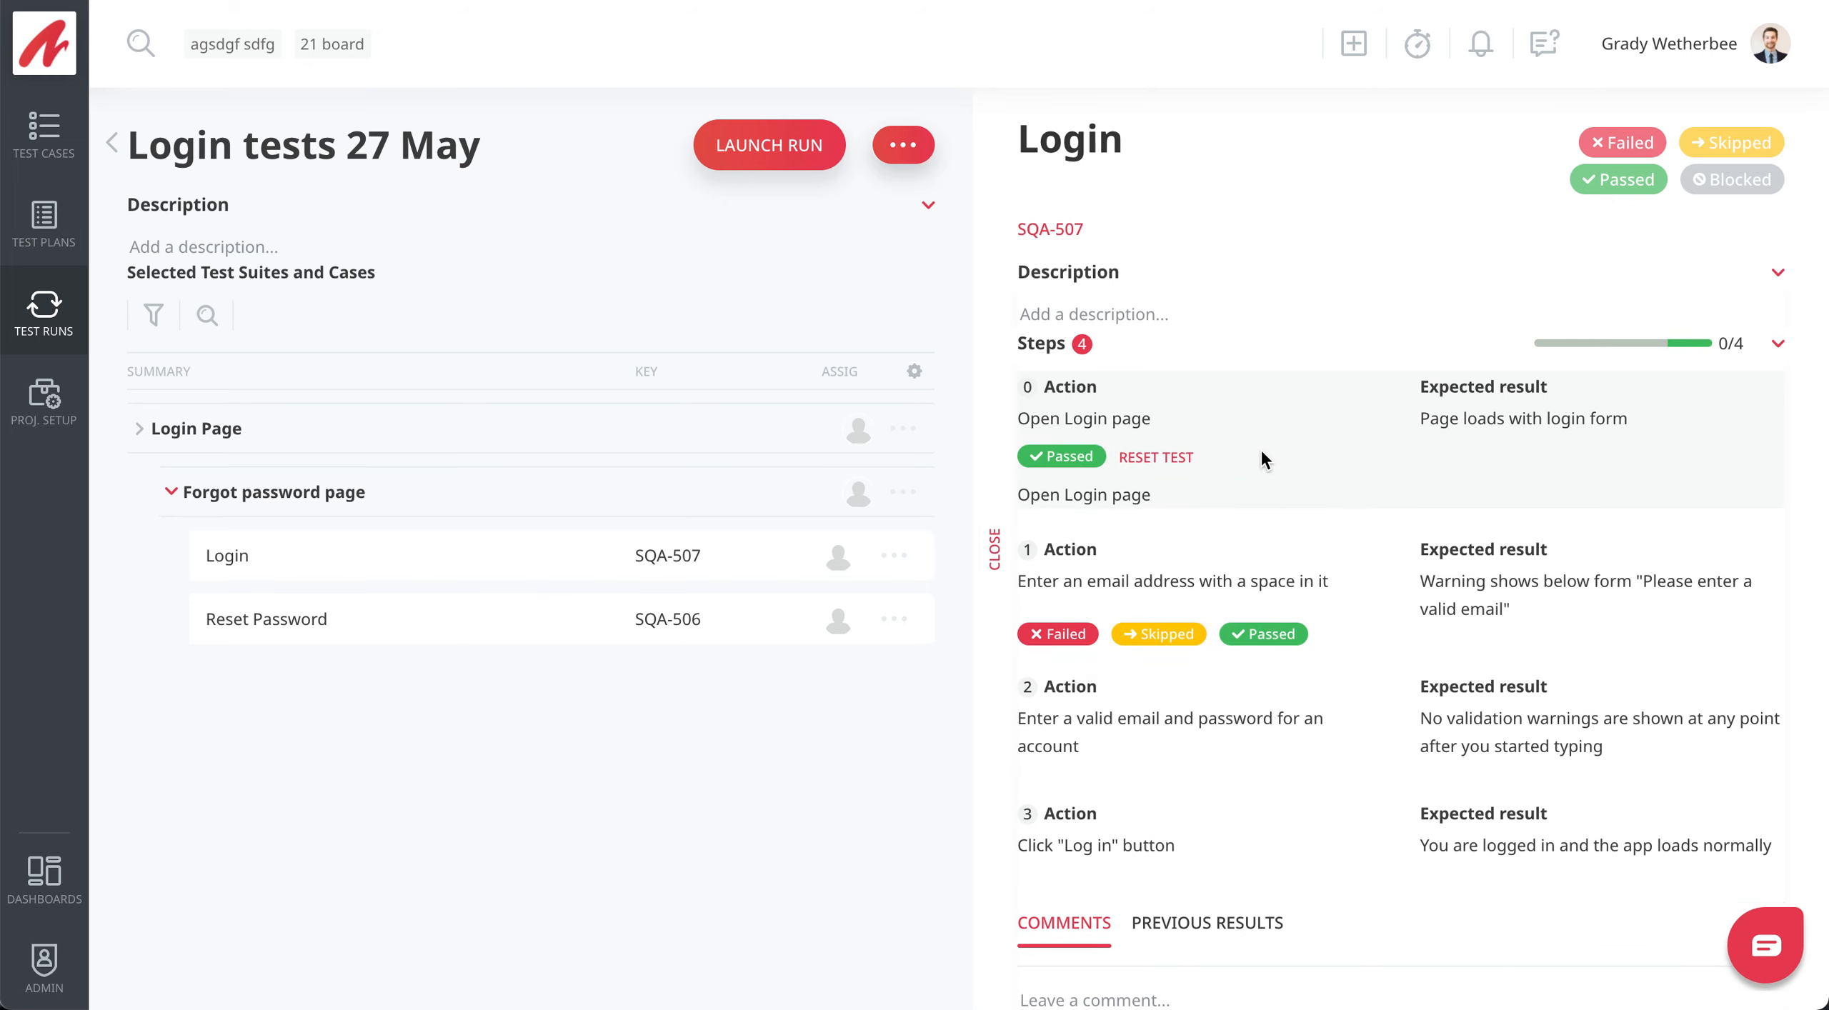
scroll(1260, 449, "down", 1)
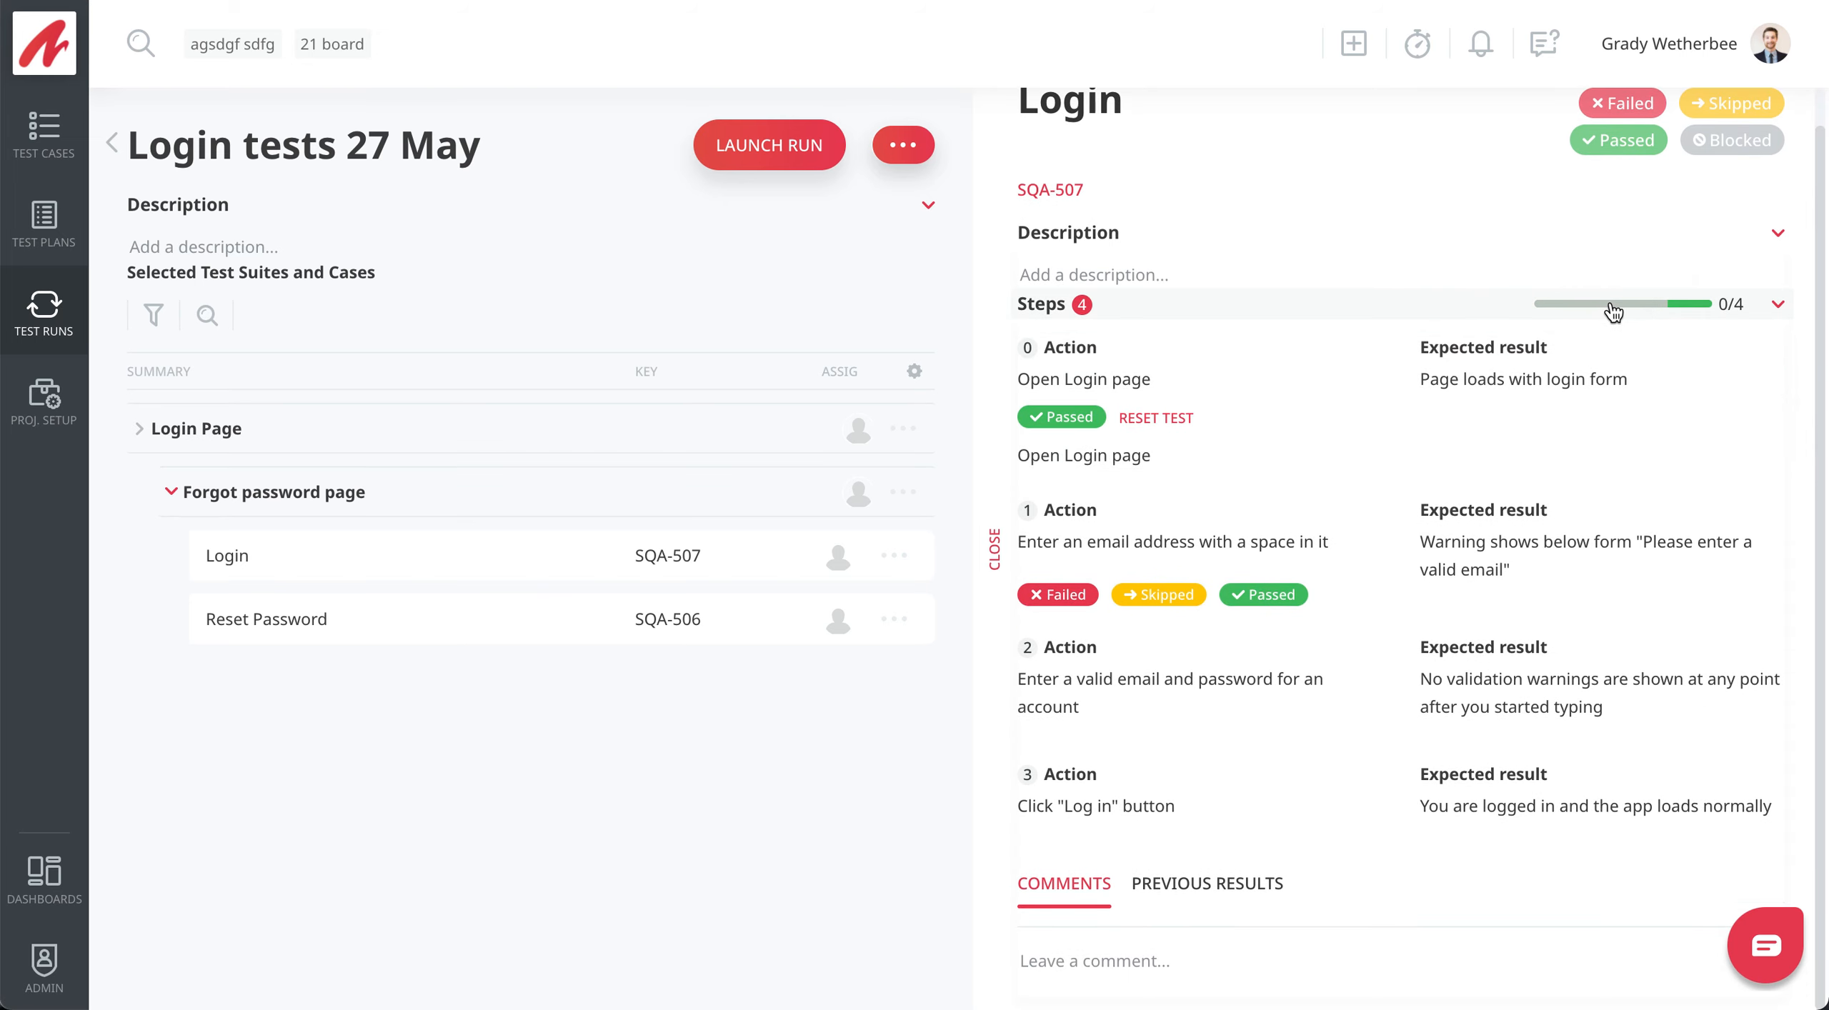
mouse_move(1617, 313)
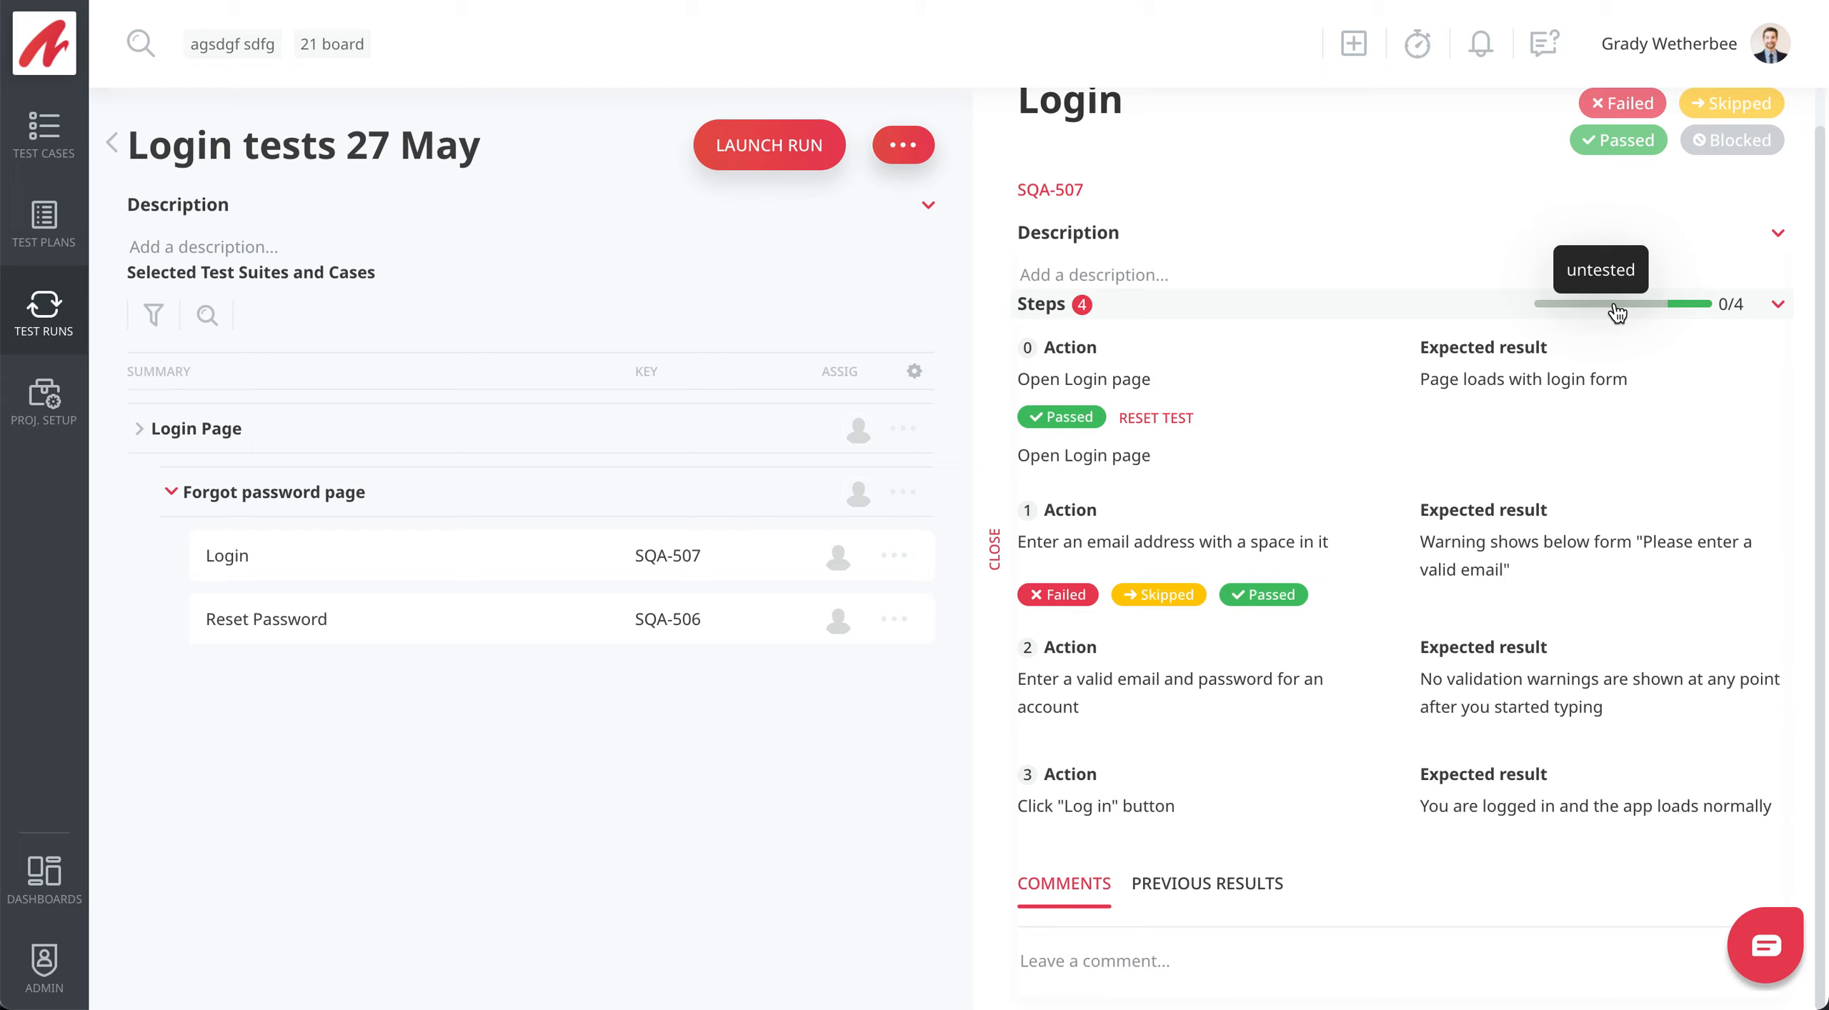
mouse_move(1698, 311)
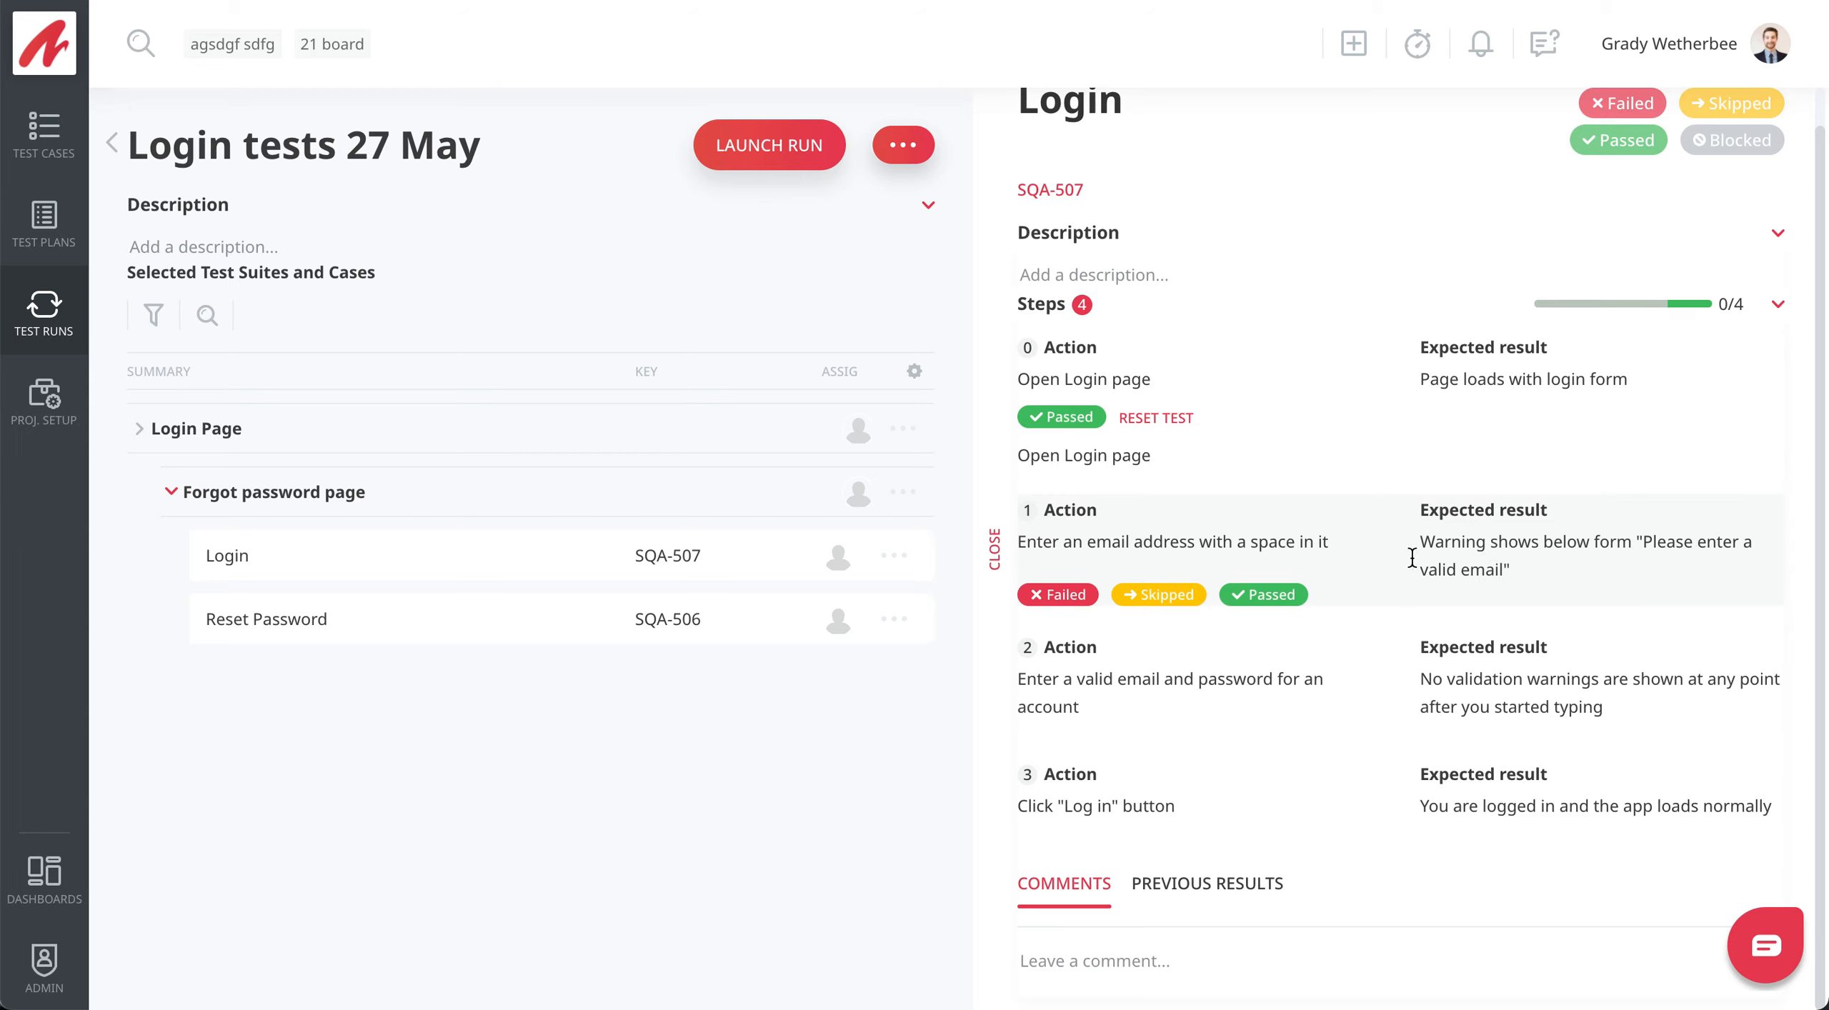
left_click(1260, 595)
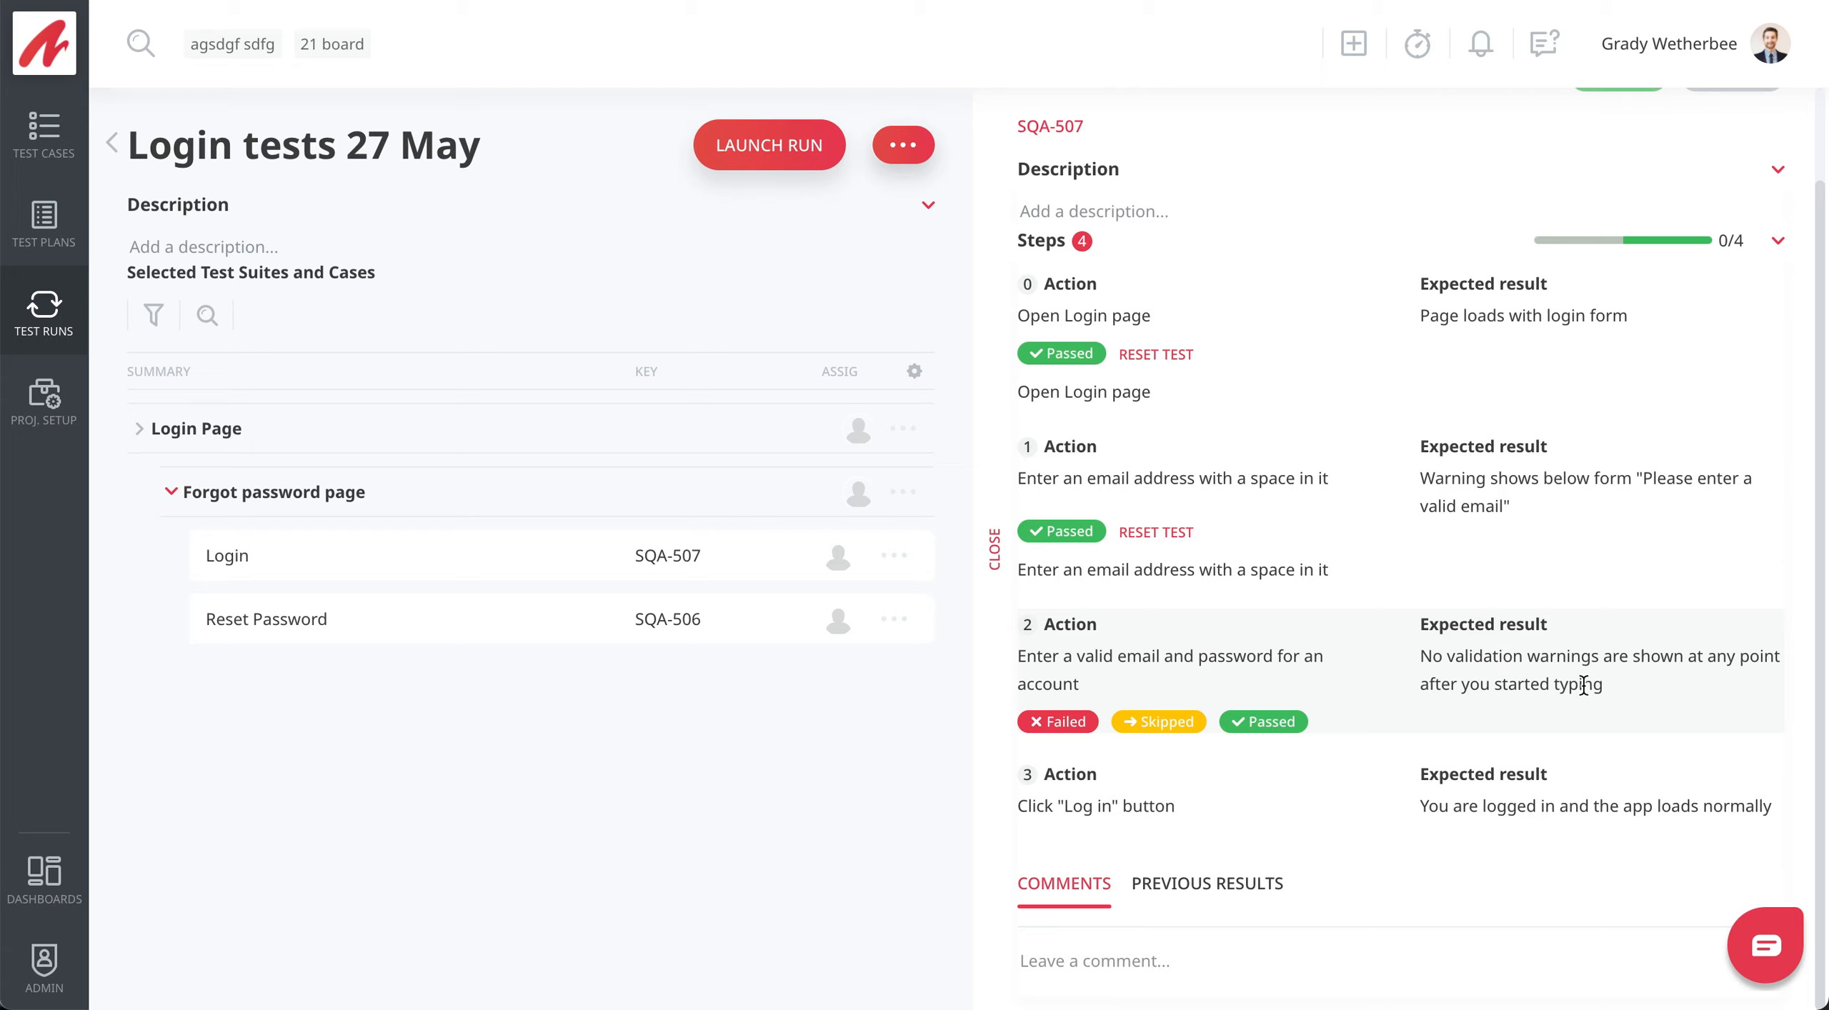
Choose Failed for the valid email and password step, with result "Validation warnings were shown on entering valid email address but should not have been shown"
left_click(1080, 730)
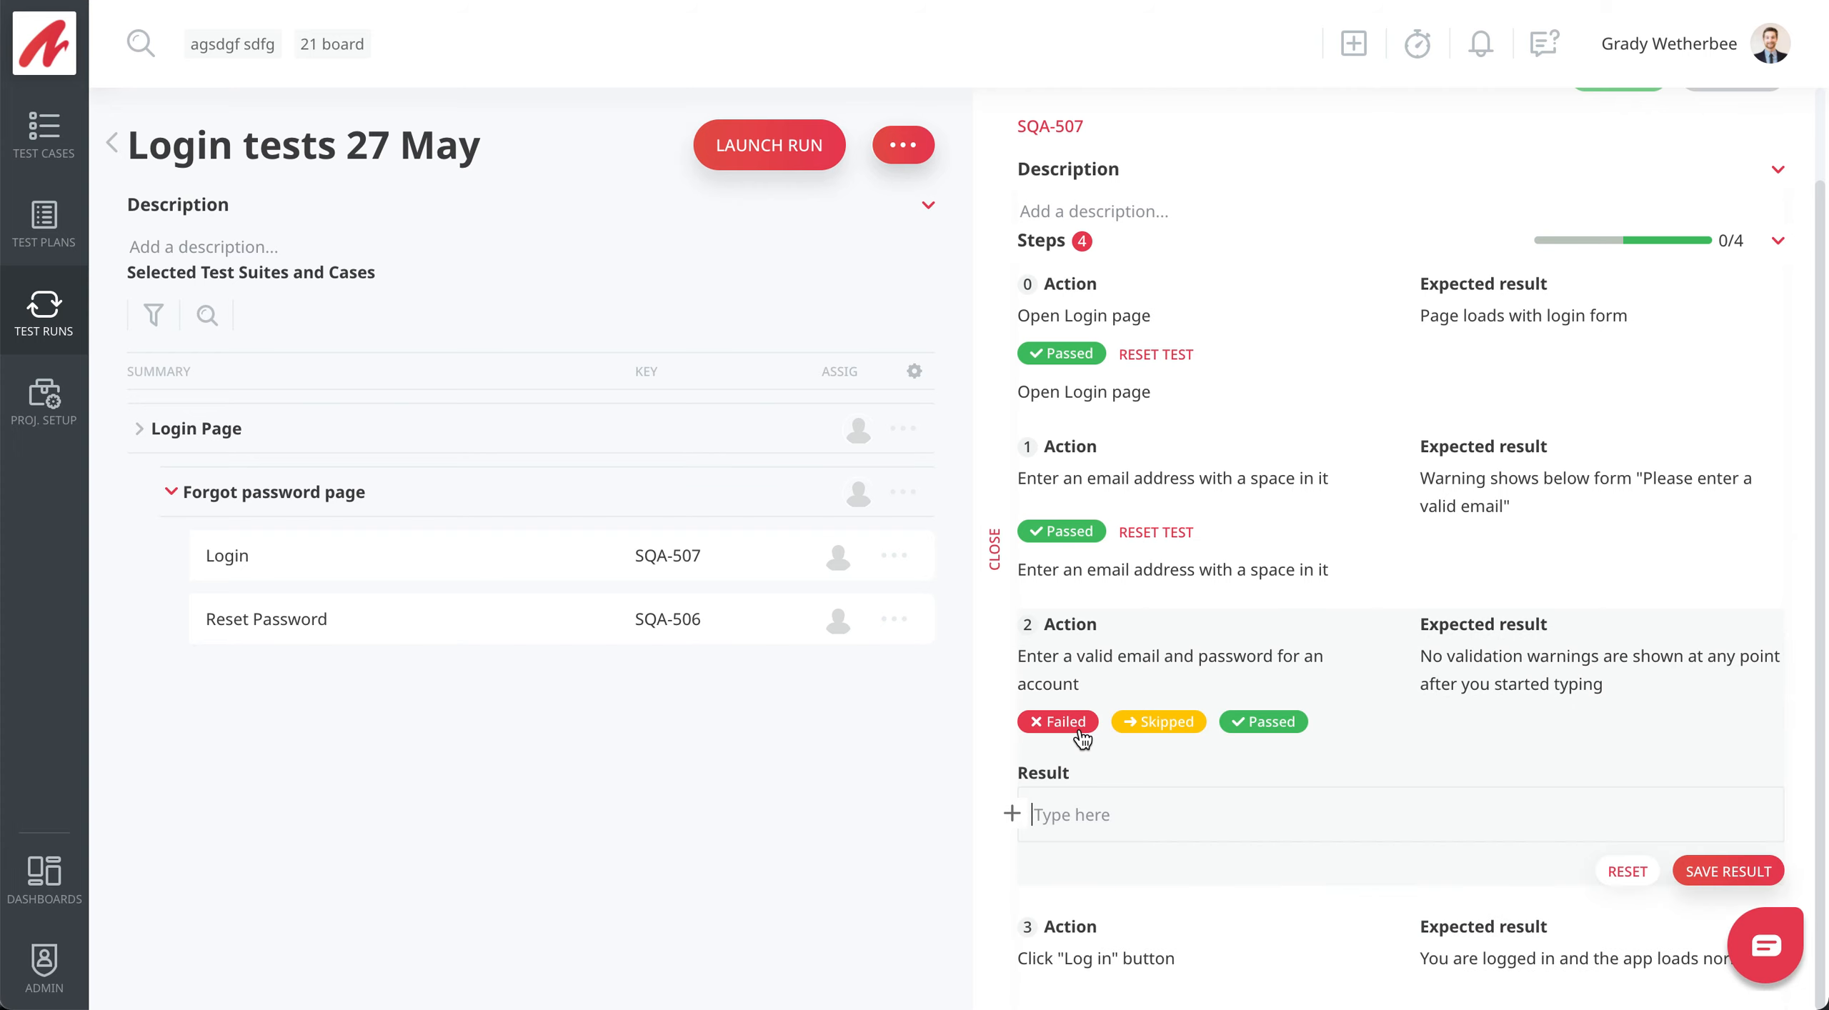
scroll(1300, 765, "down", 1)
type("Validation ")
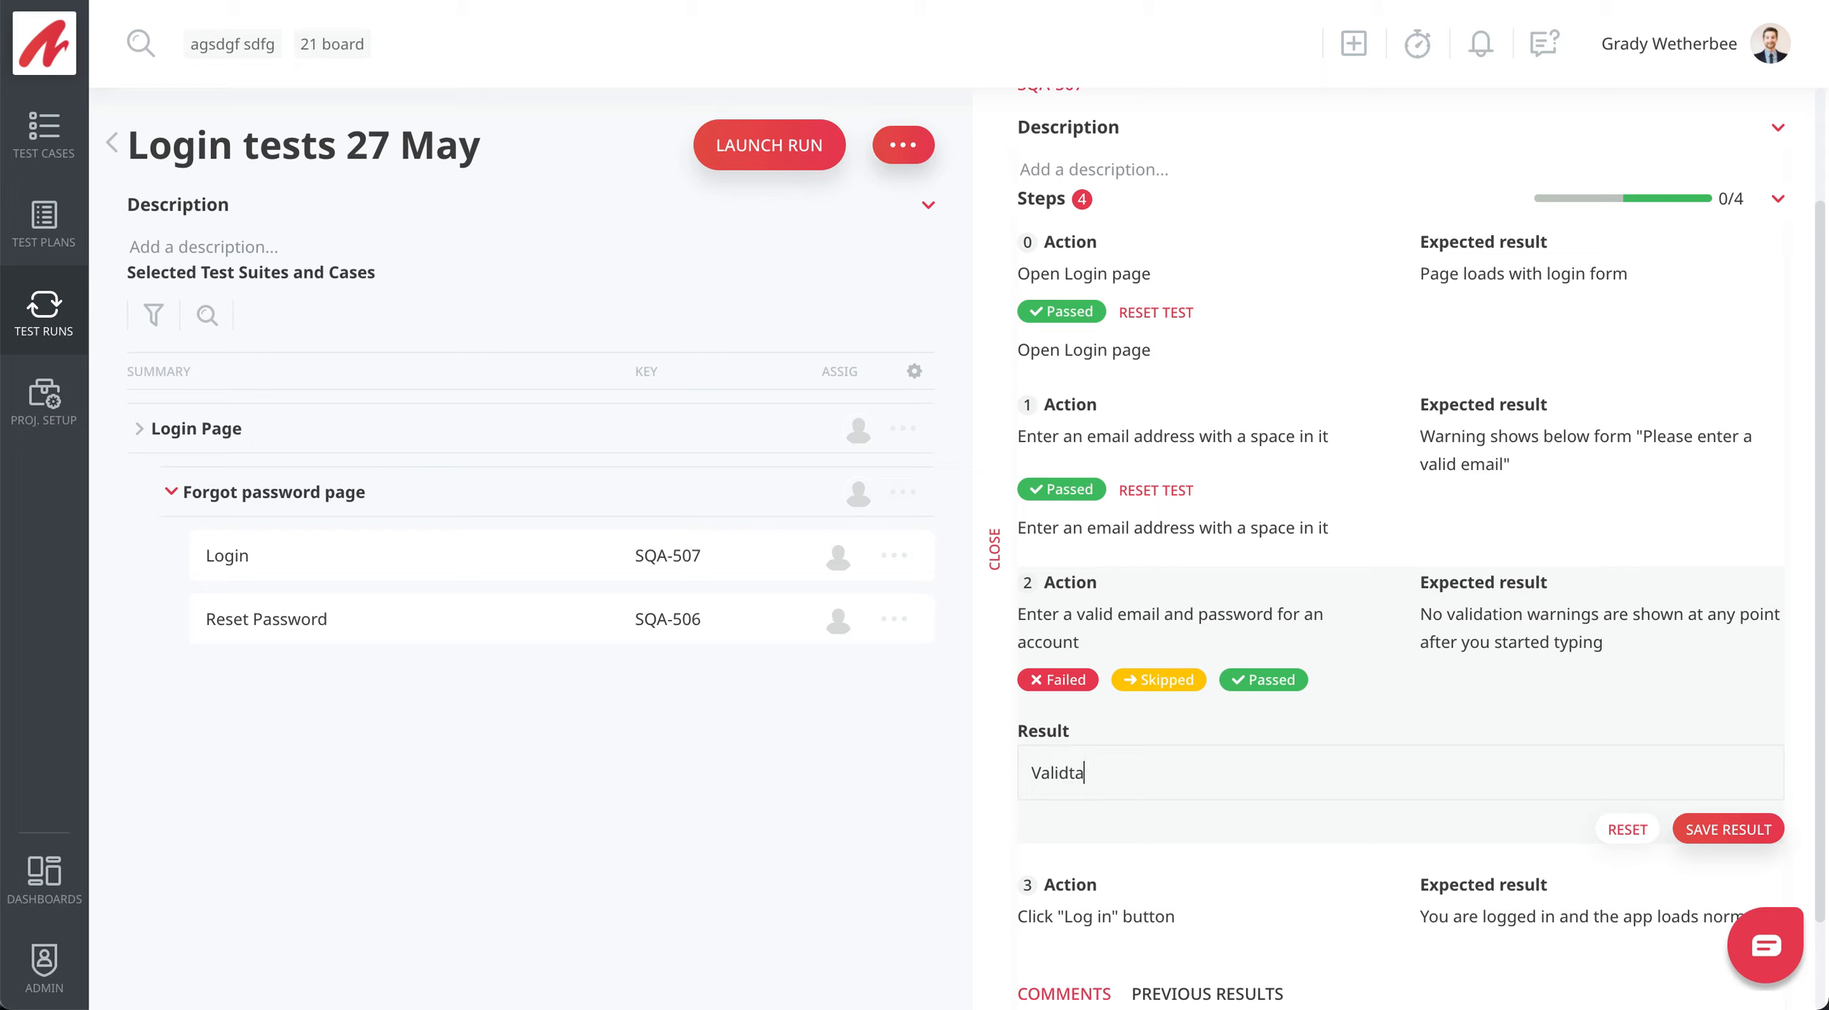
type("warnings were ")
type("so")
type("hown on ")
type("entering valid")
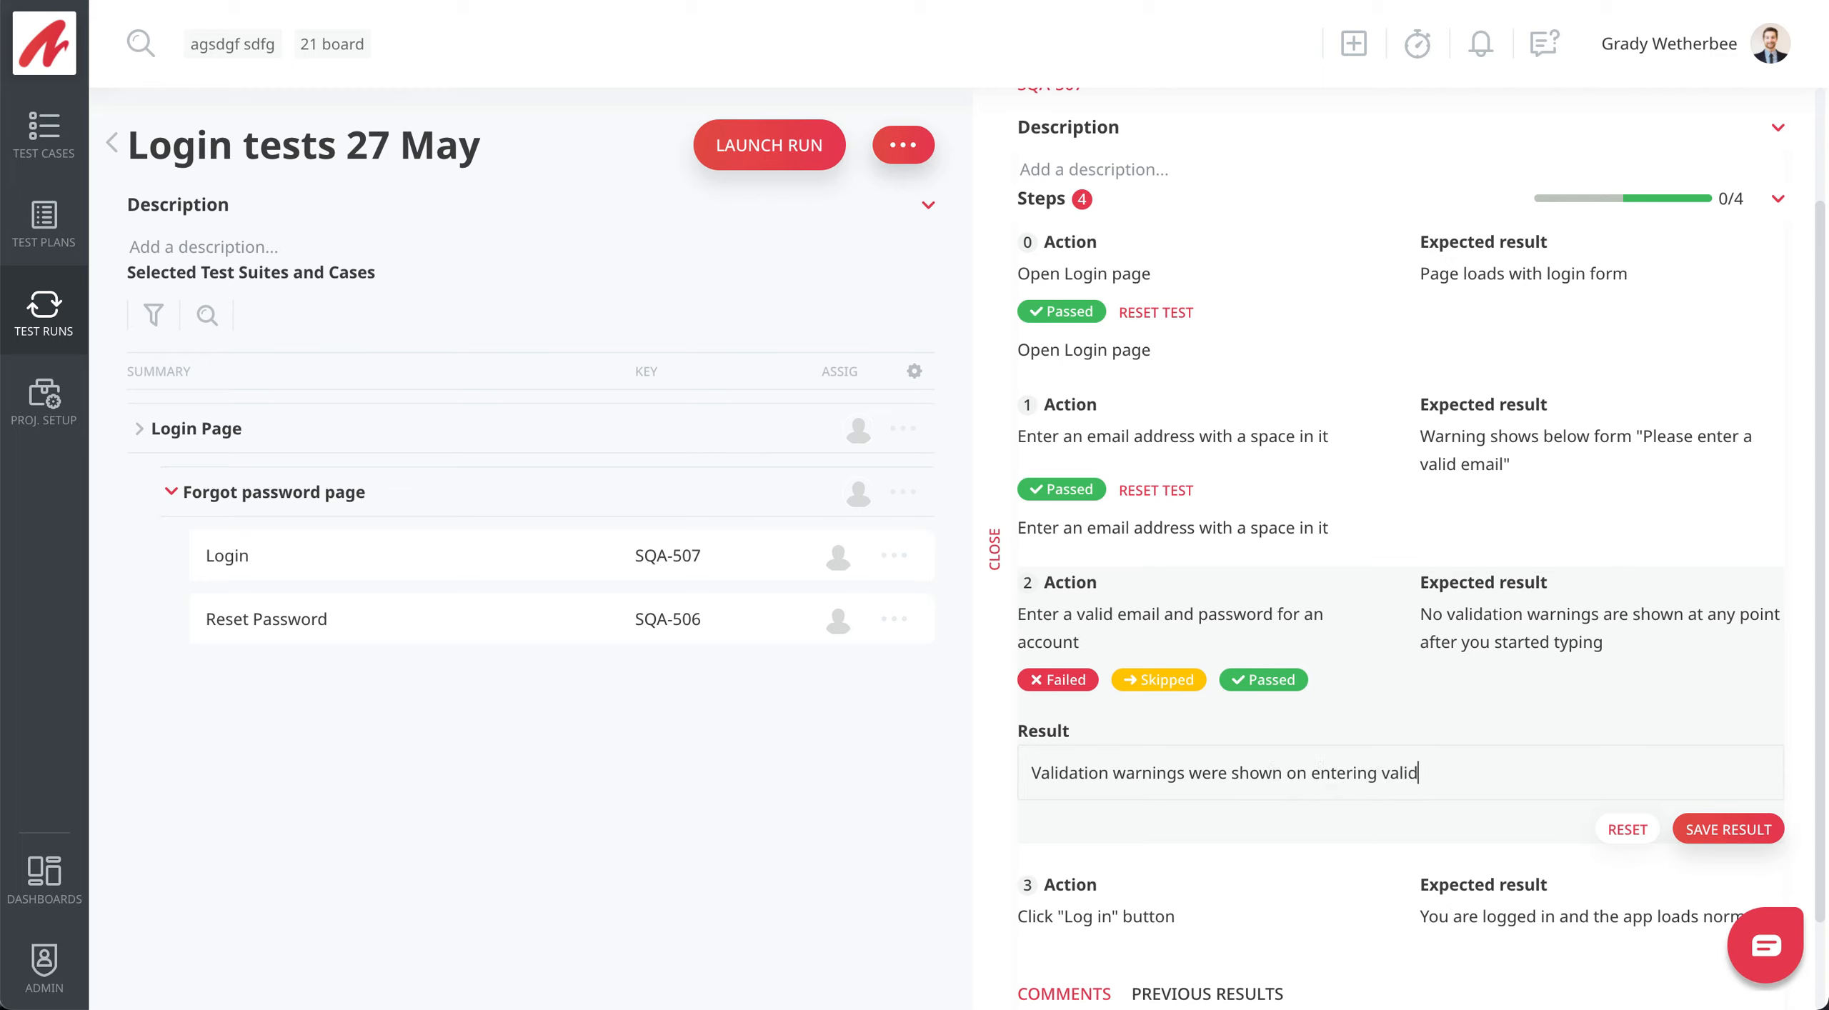
type(" email address but should not have be")
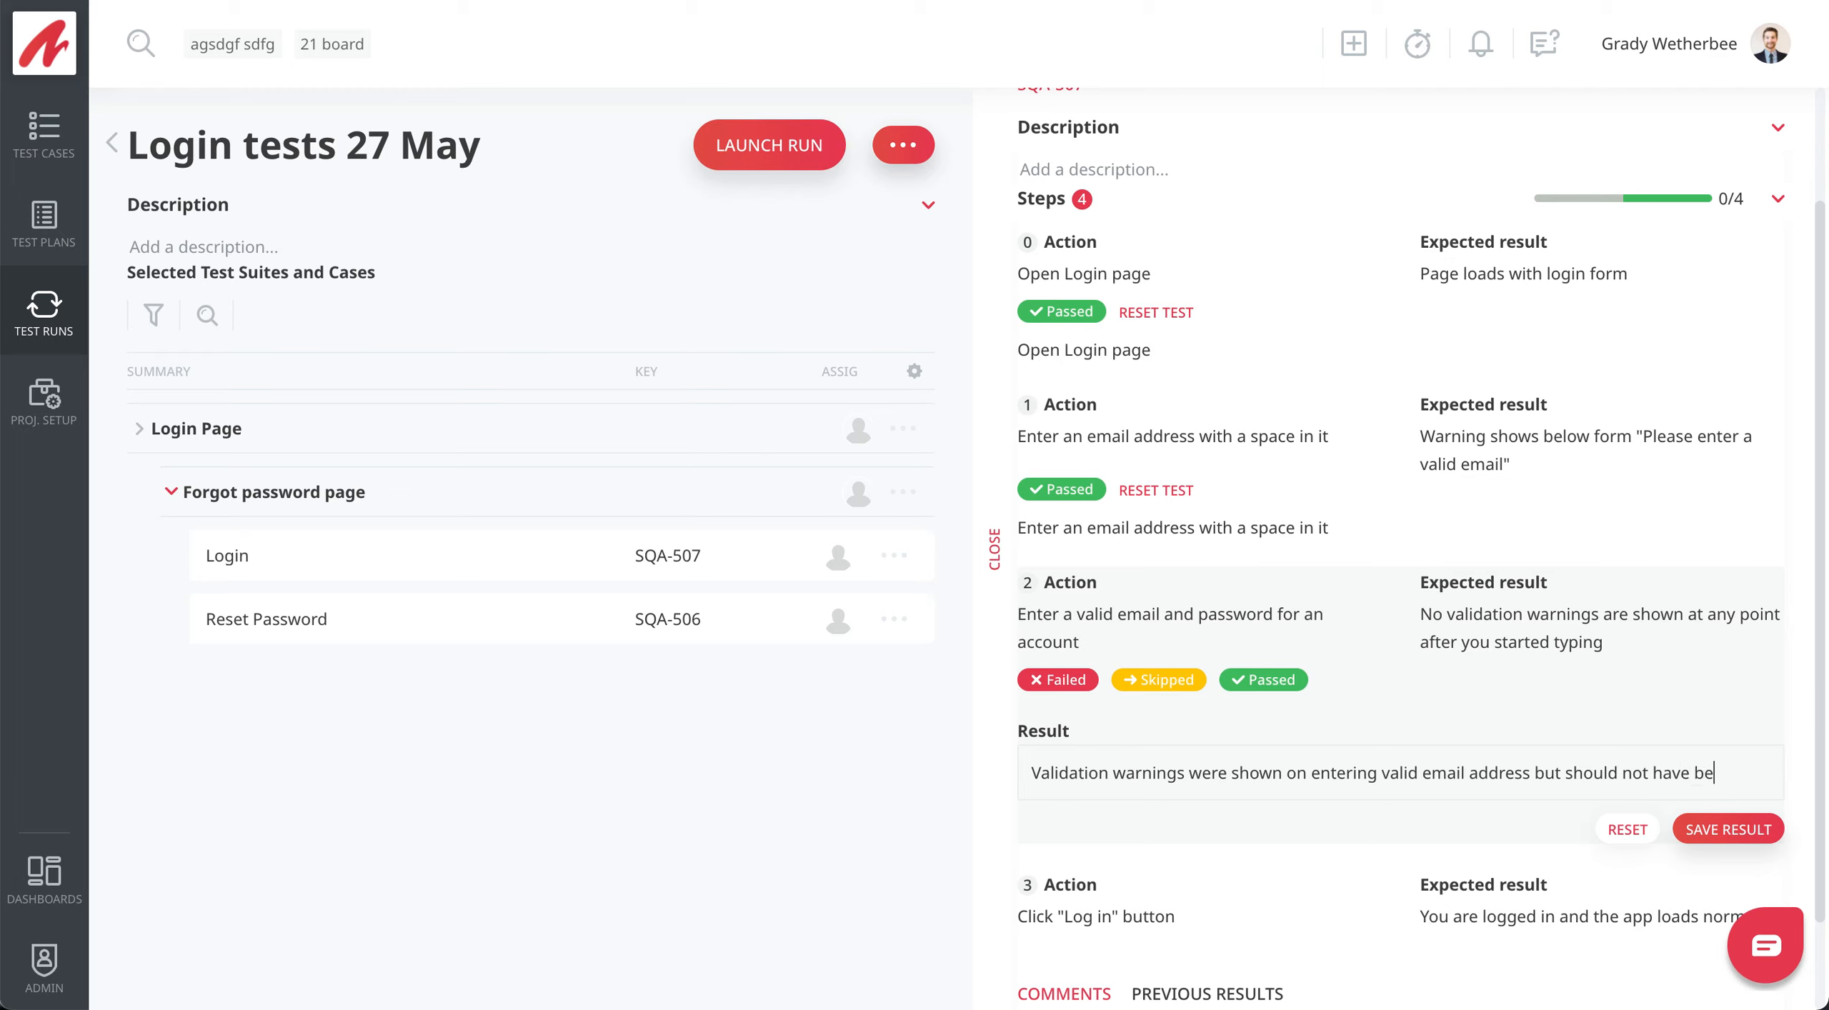
type("ens shown")
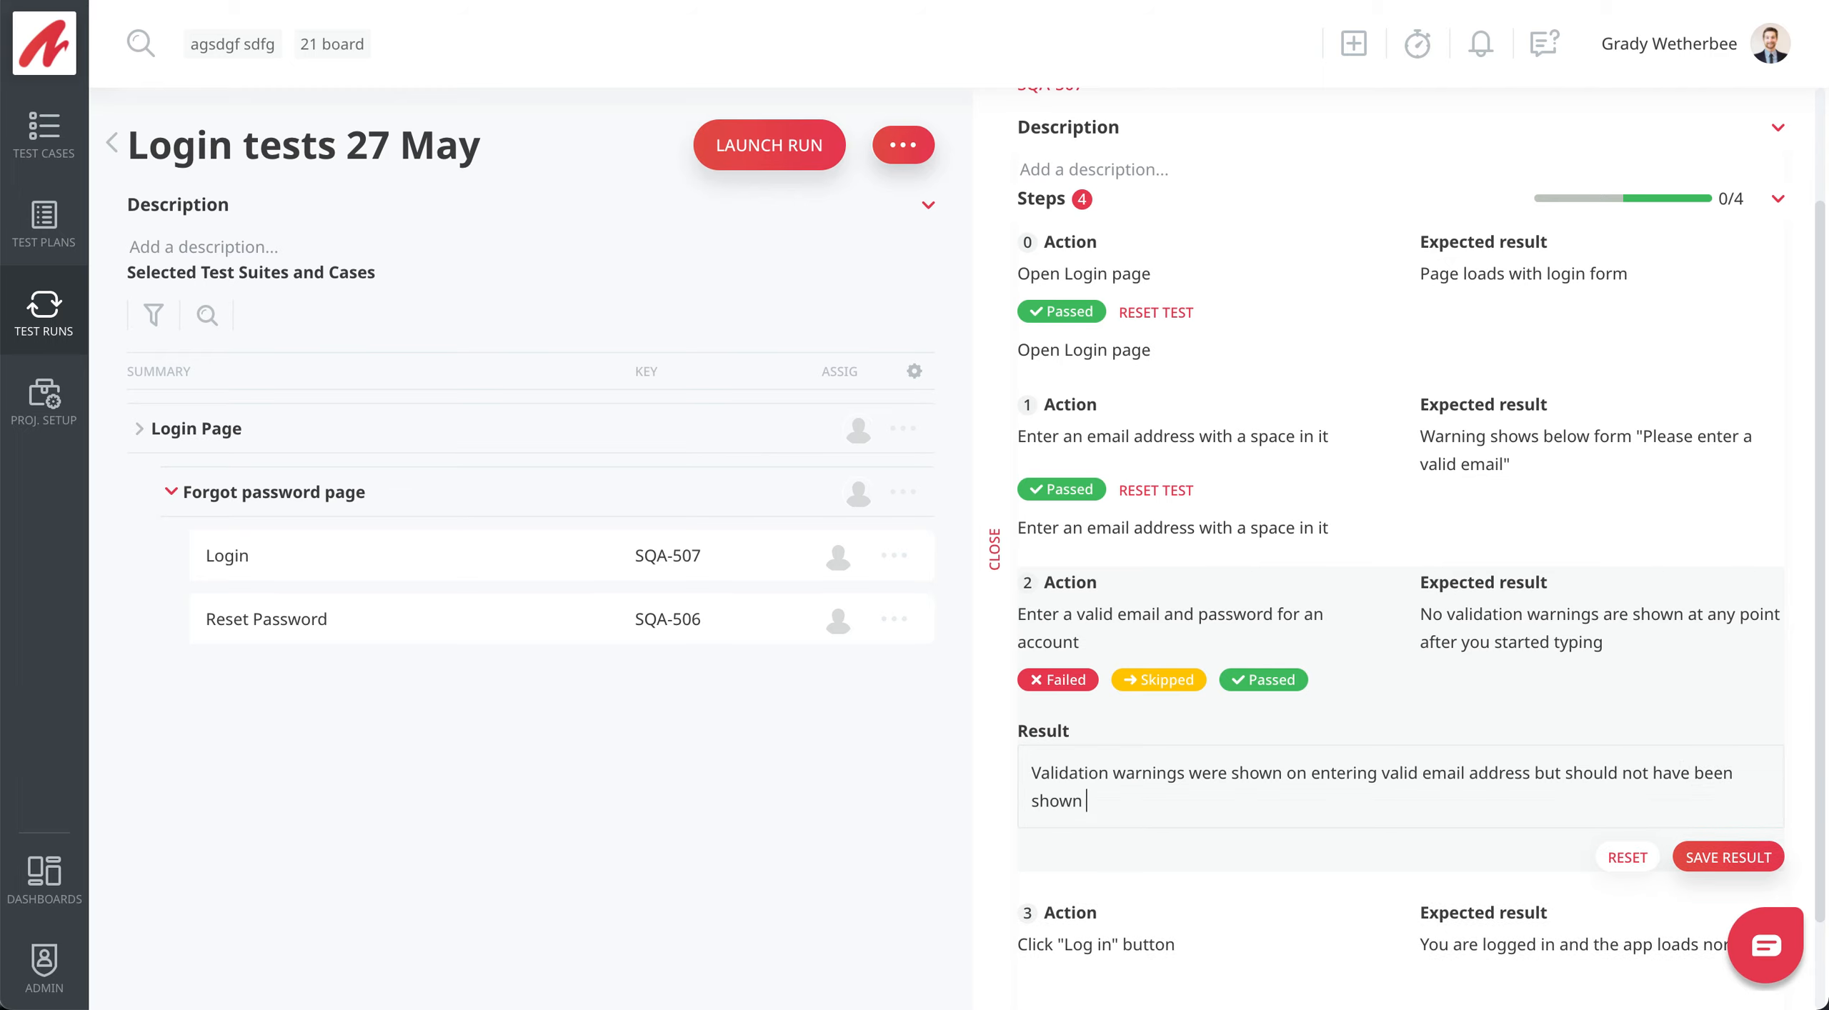
Reword the failed step's result with "immediately" after "shown" and "until after user clicked the button to login." at the end, and save it
left_click(1286, 772)
type("immedi")
type("ately")
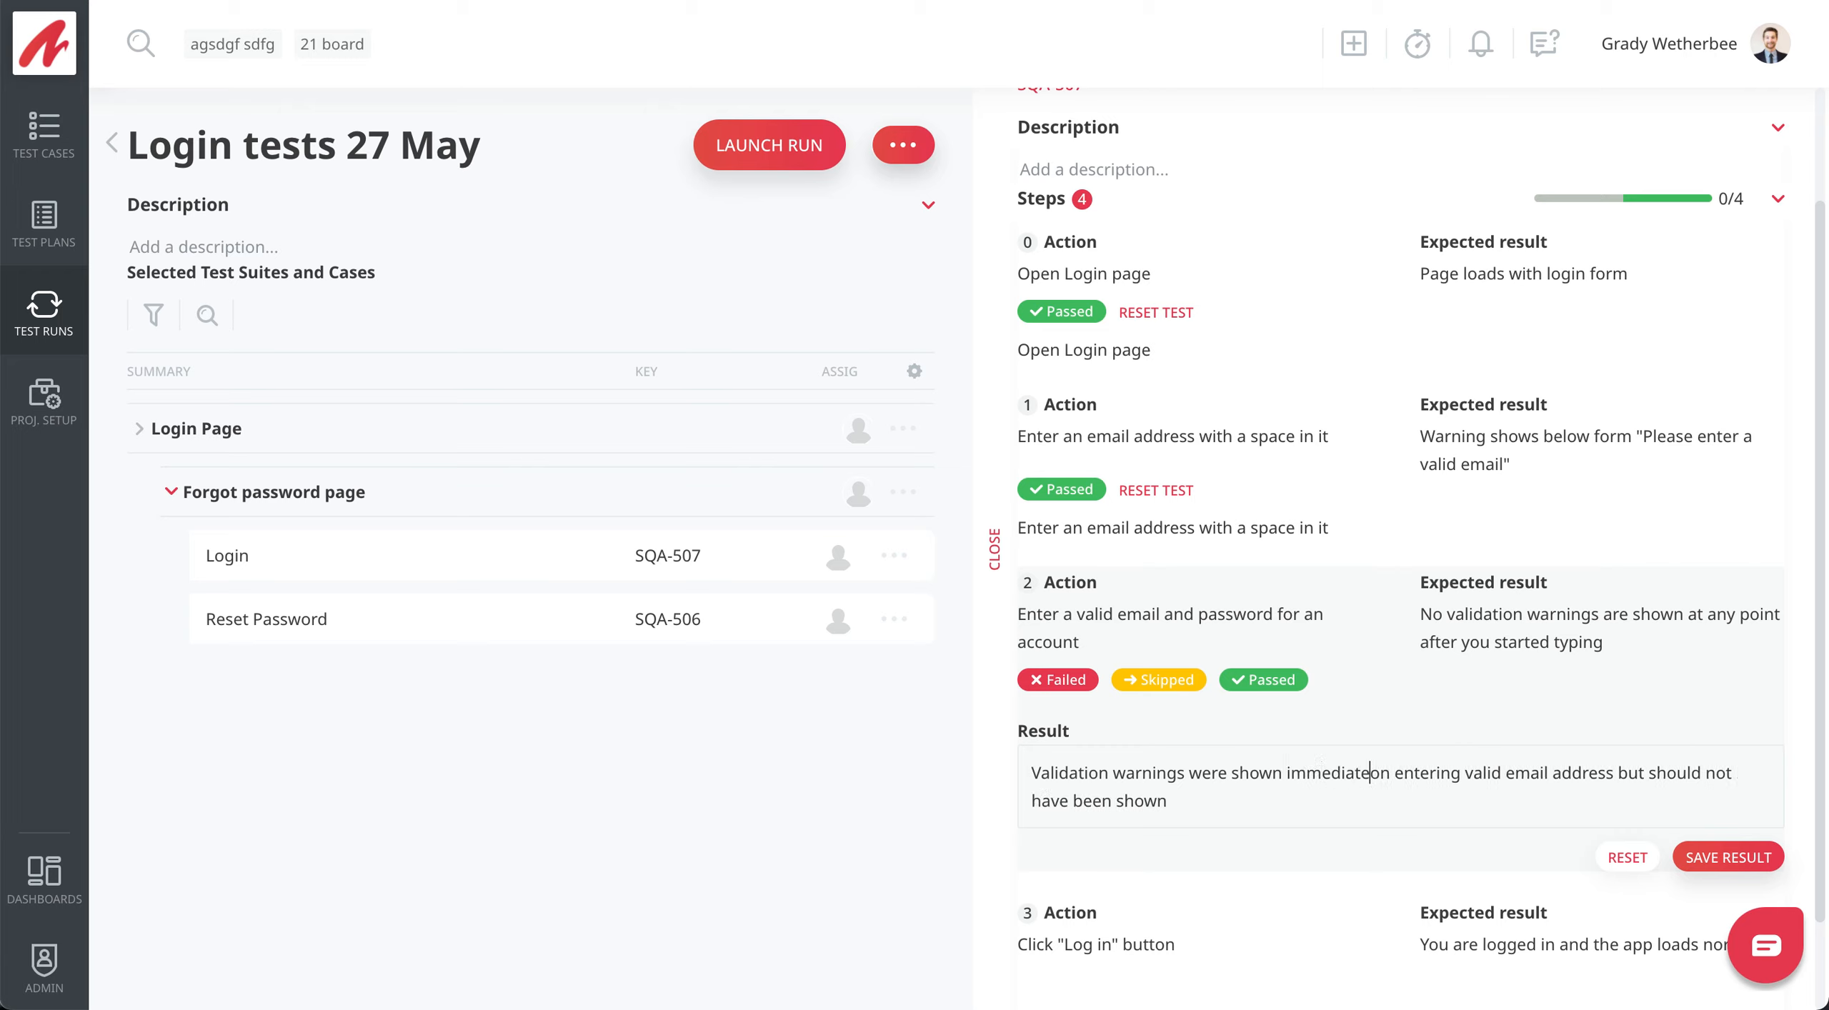
left_click(1232, 806)
type("unti")
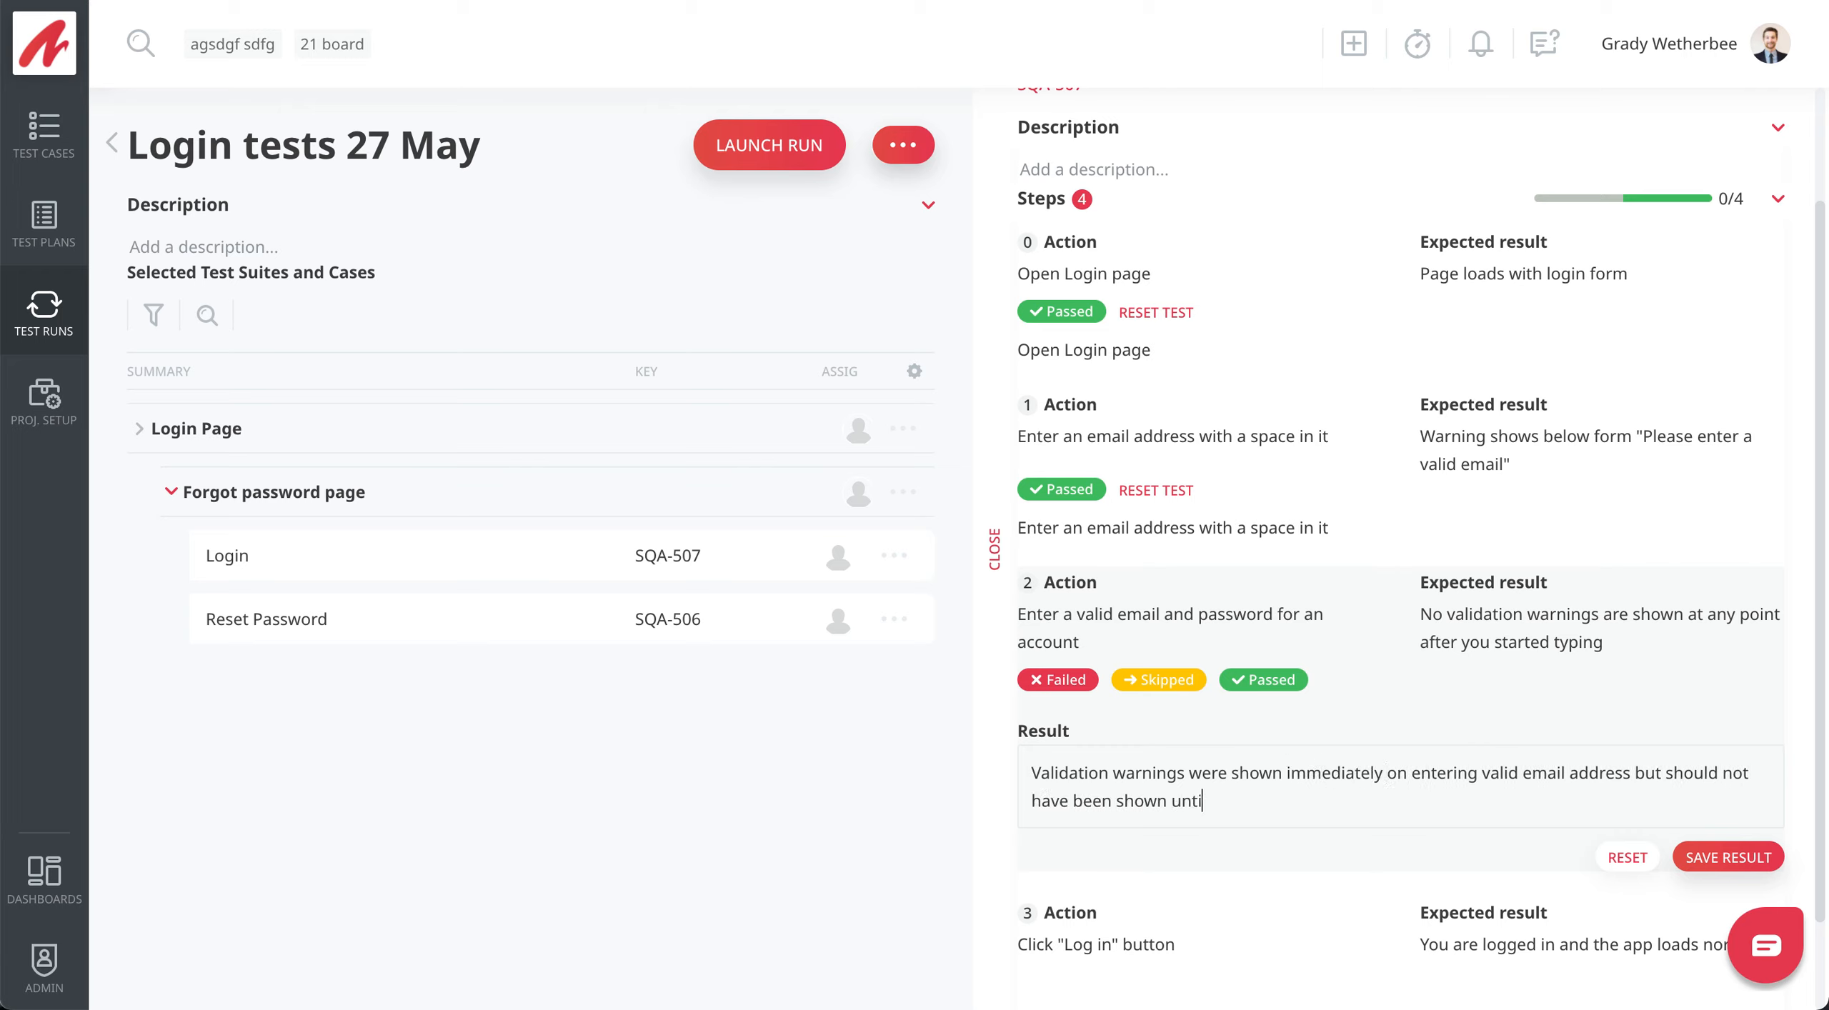
type("l after user clicked the b")
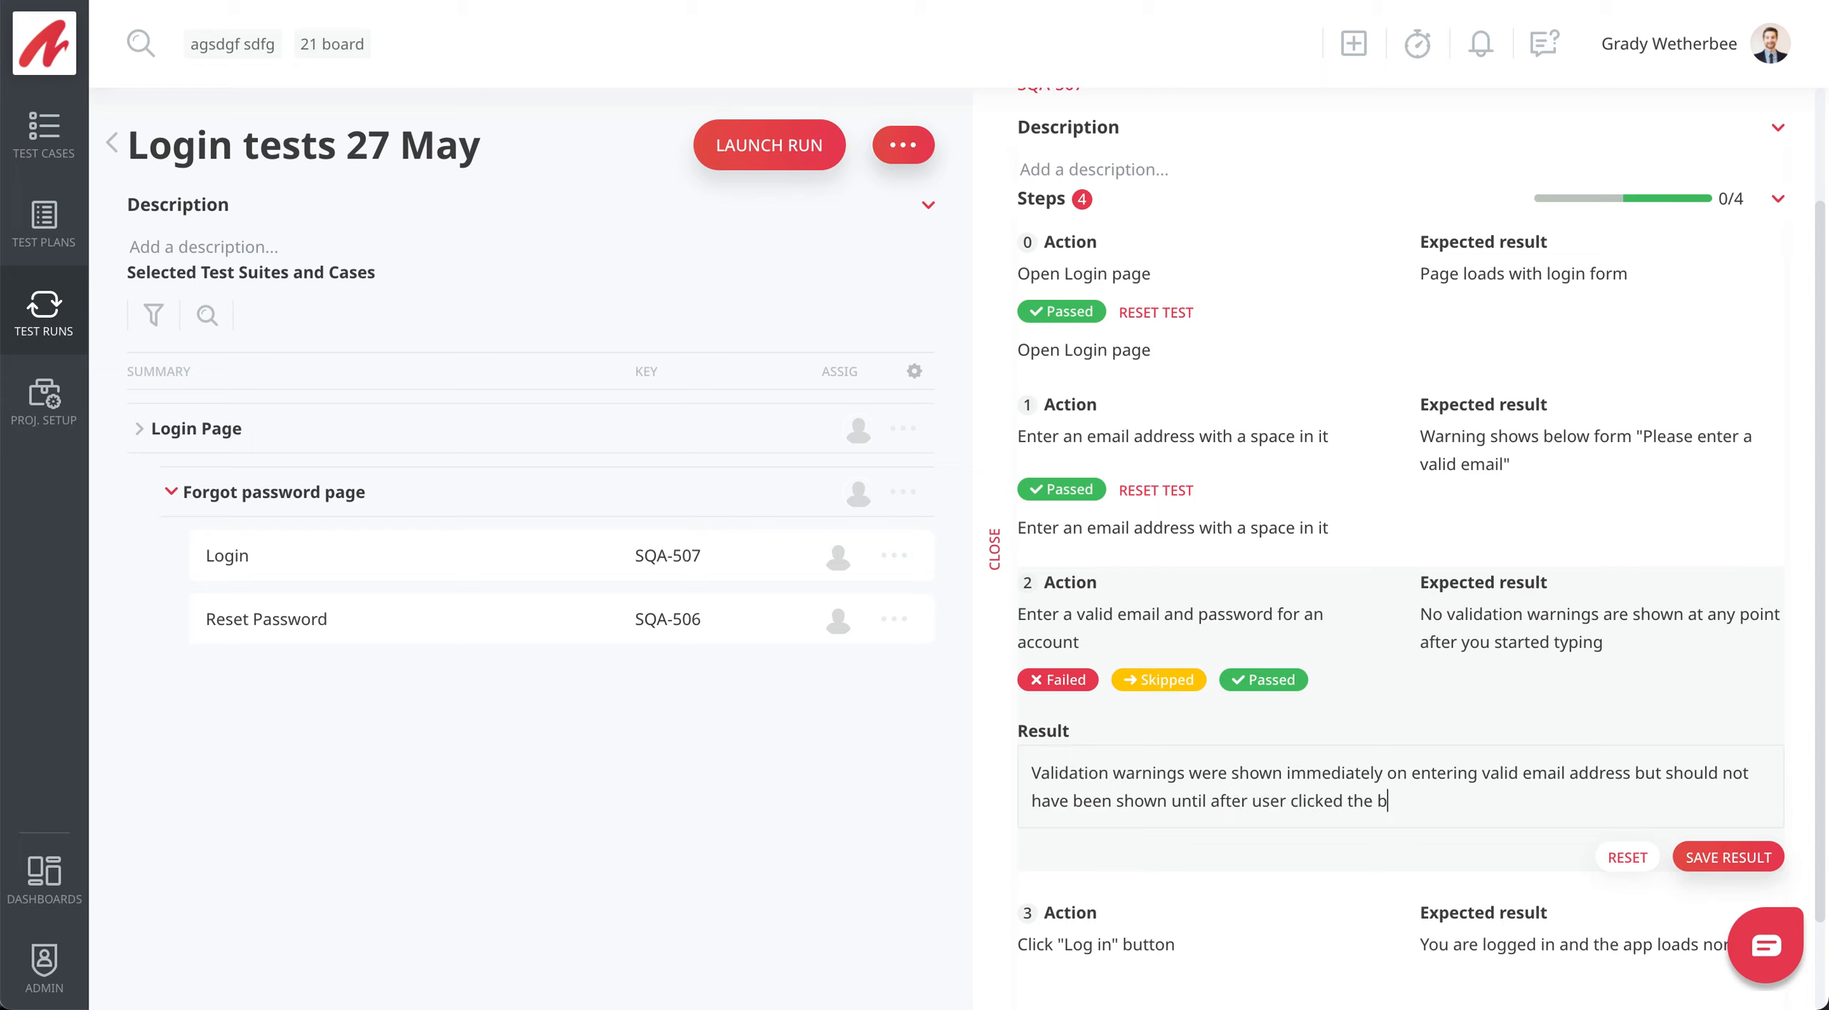
type("utton to login.")
left_click(1706, 854)
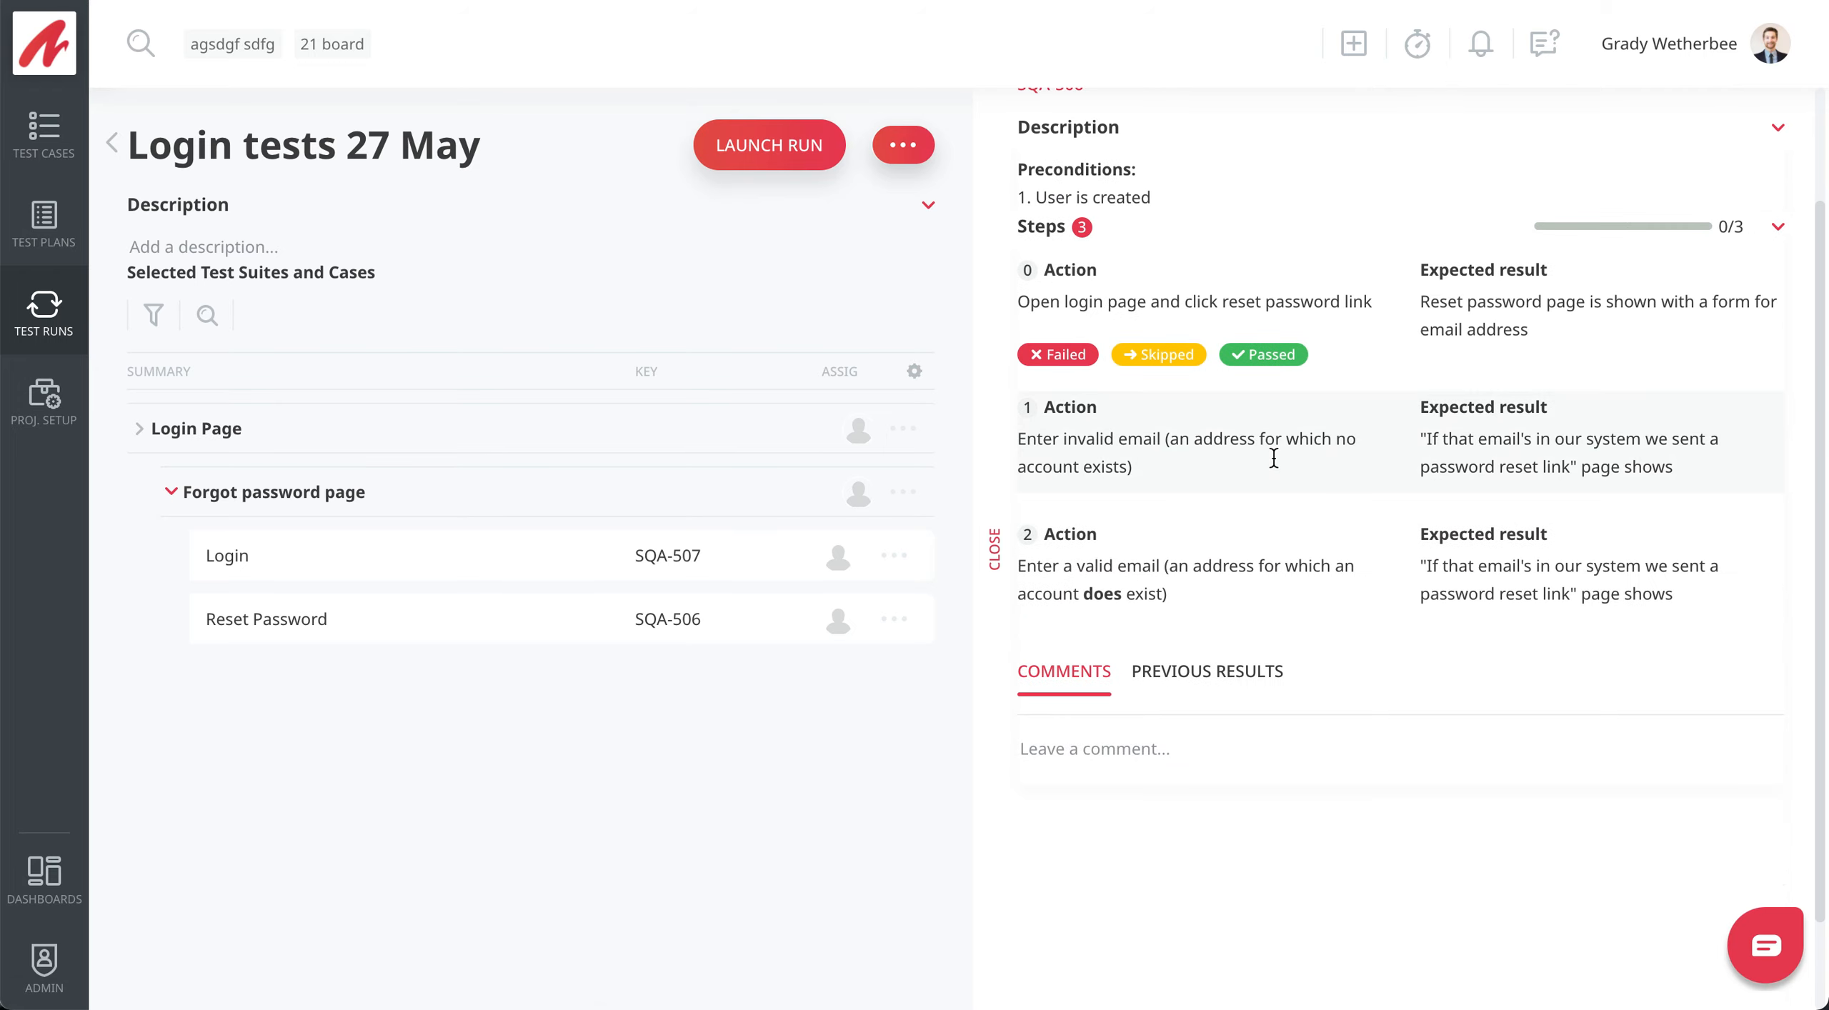
Reopen the Login case in the run and review the results recorded for its steps
scroll(1273, 458, "up", 2)
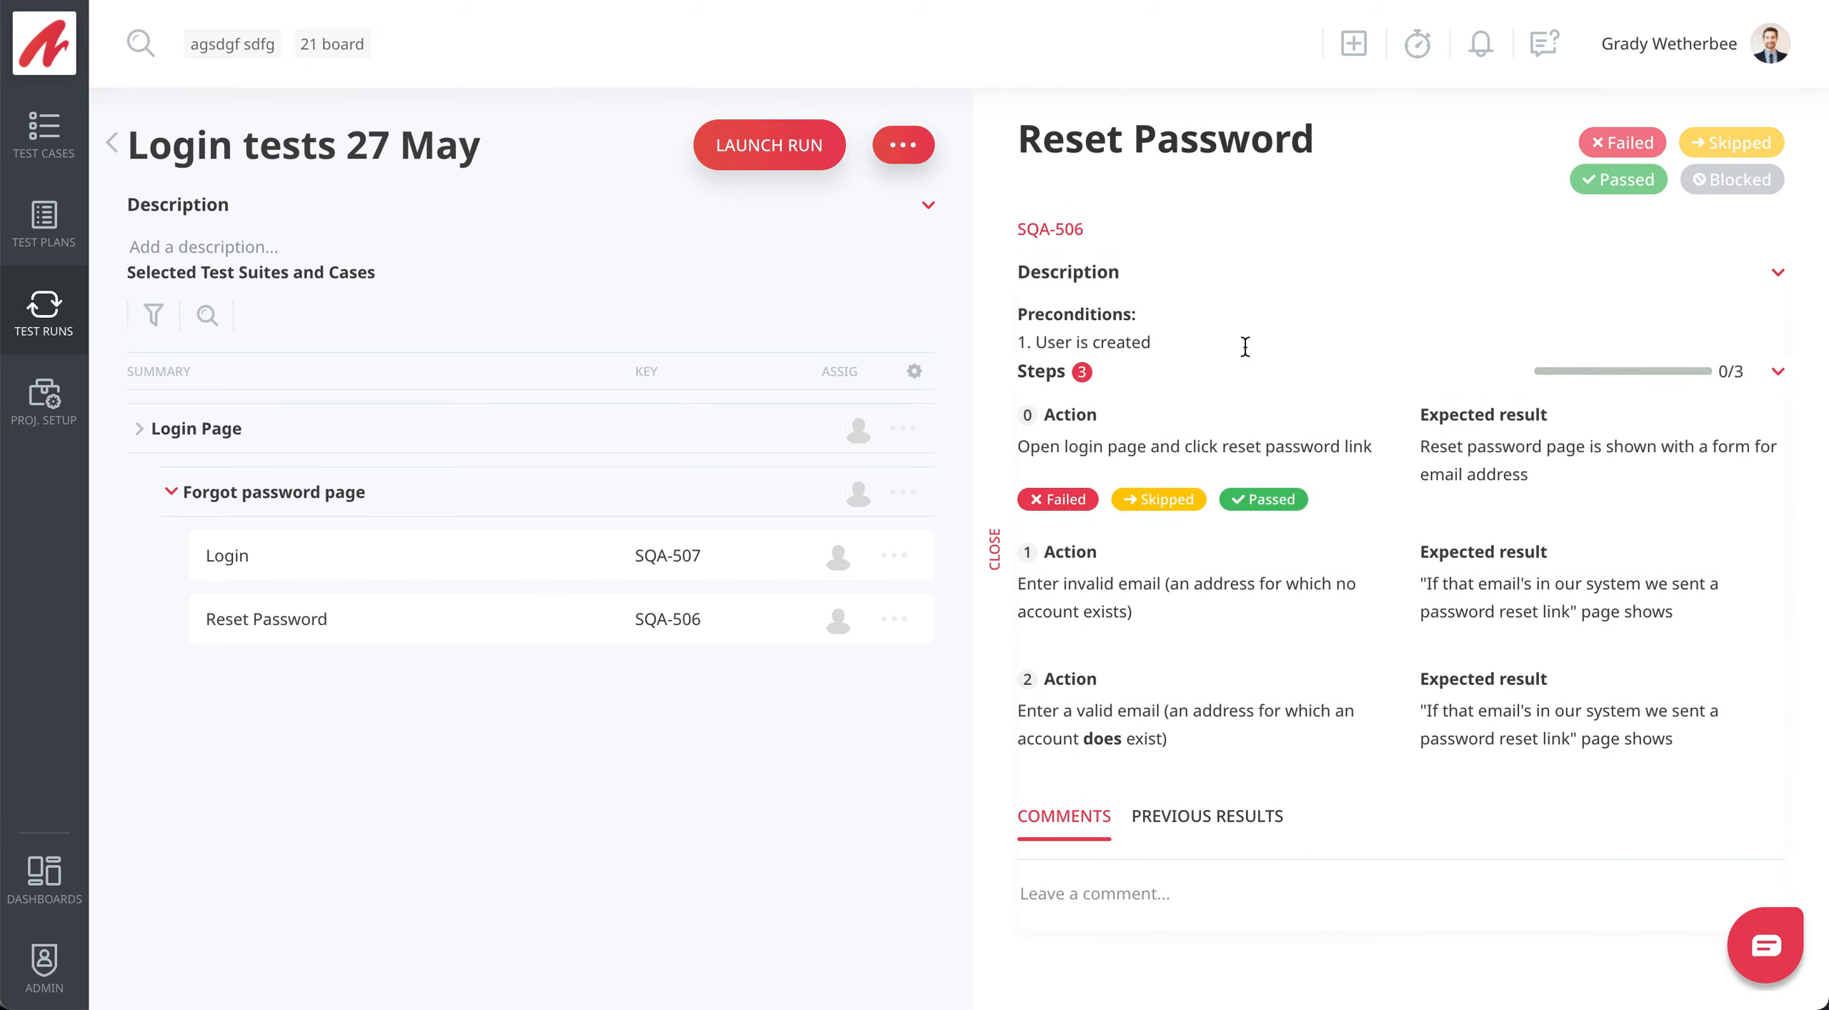
left_click(435, 570)
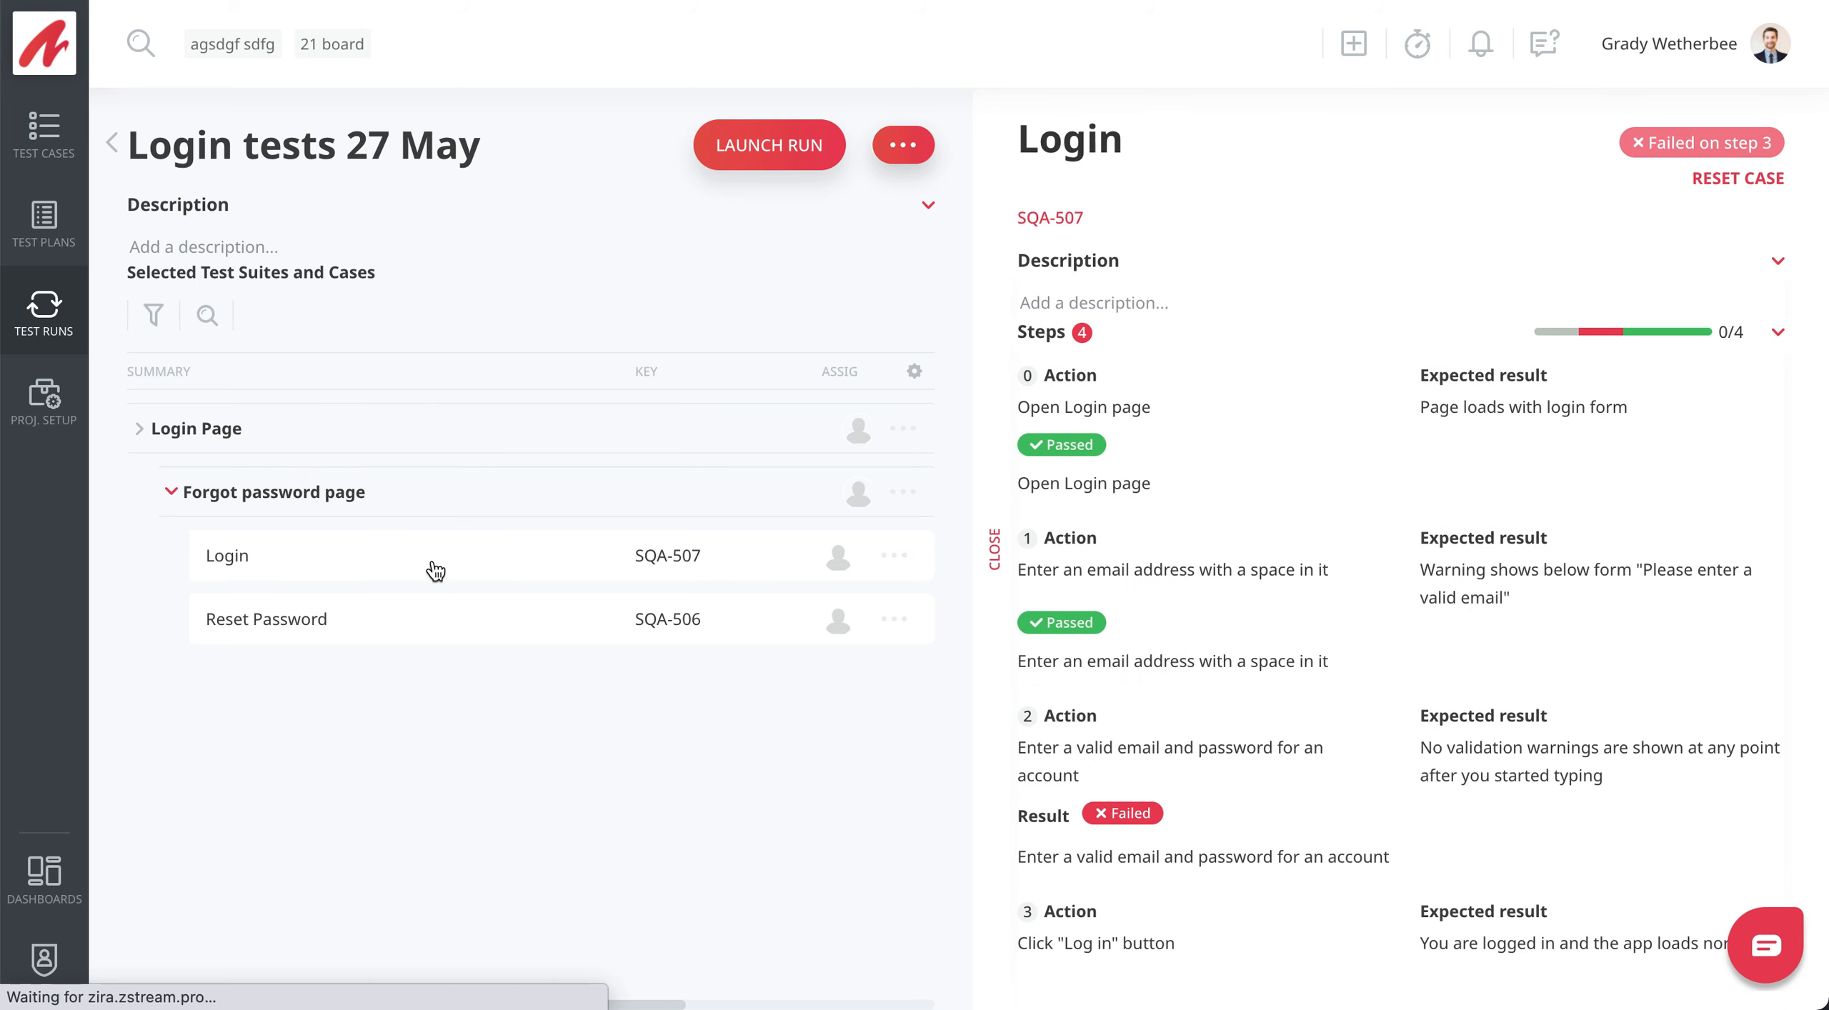
scroll(1334, 528, "down", 2)
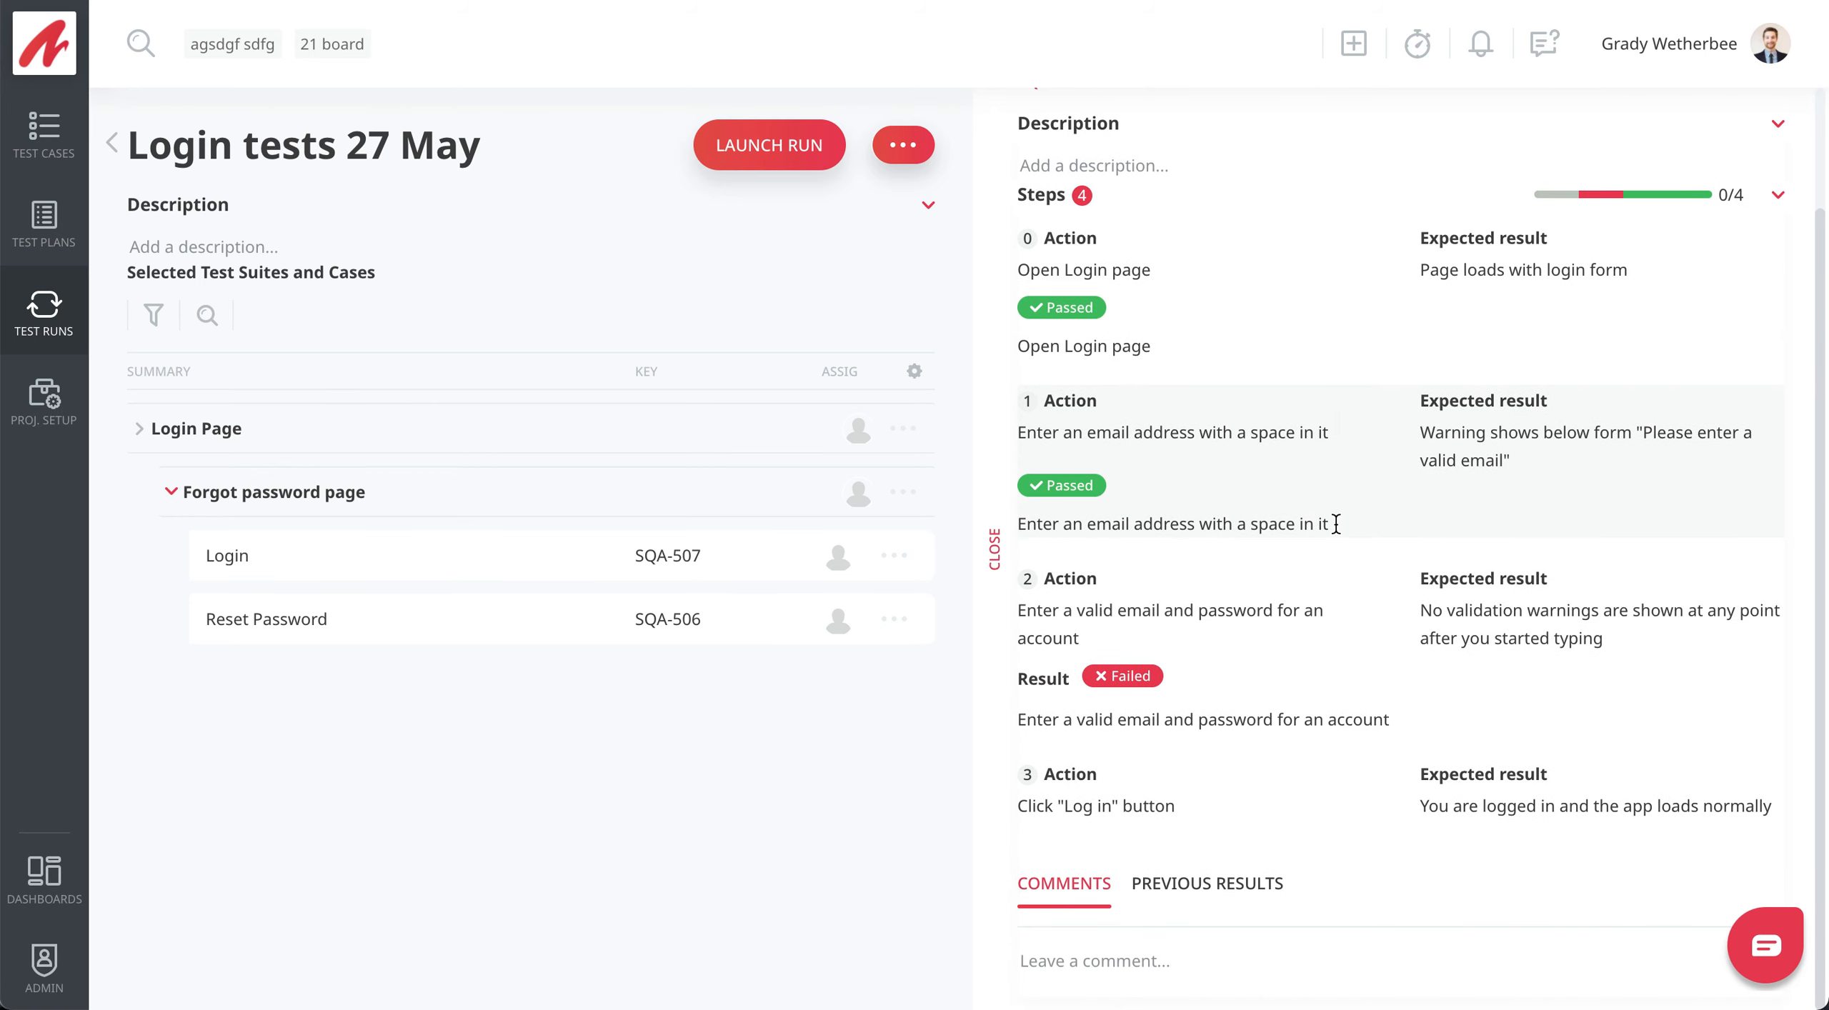
scroll(1334, 524, "up", 1)
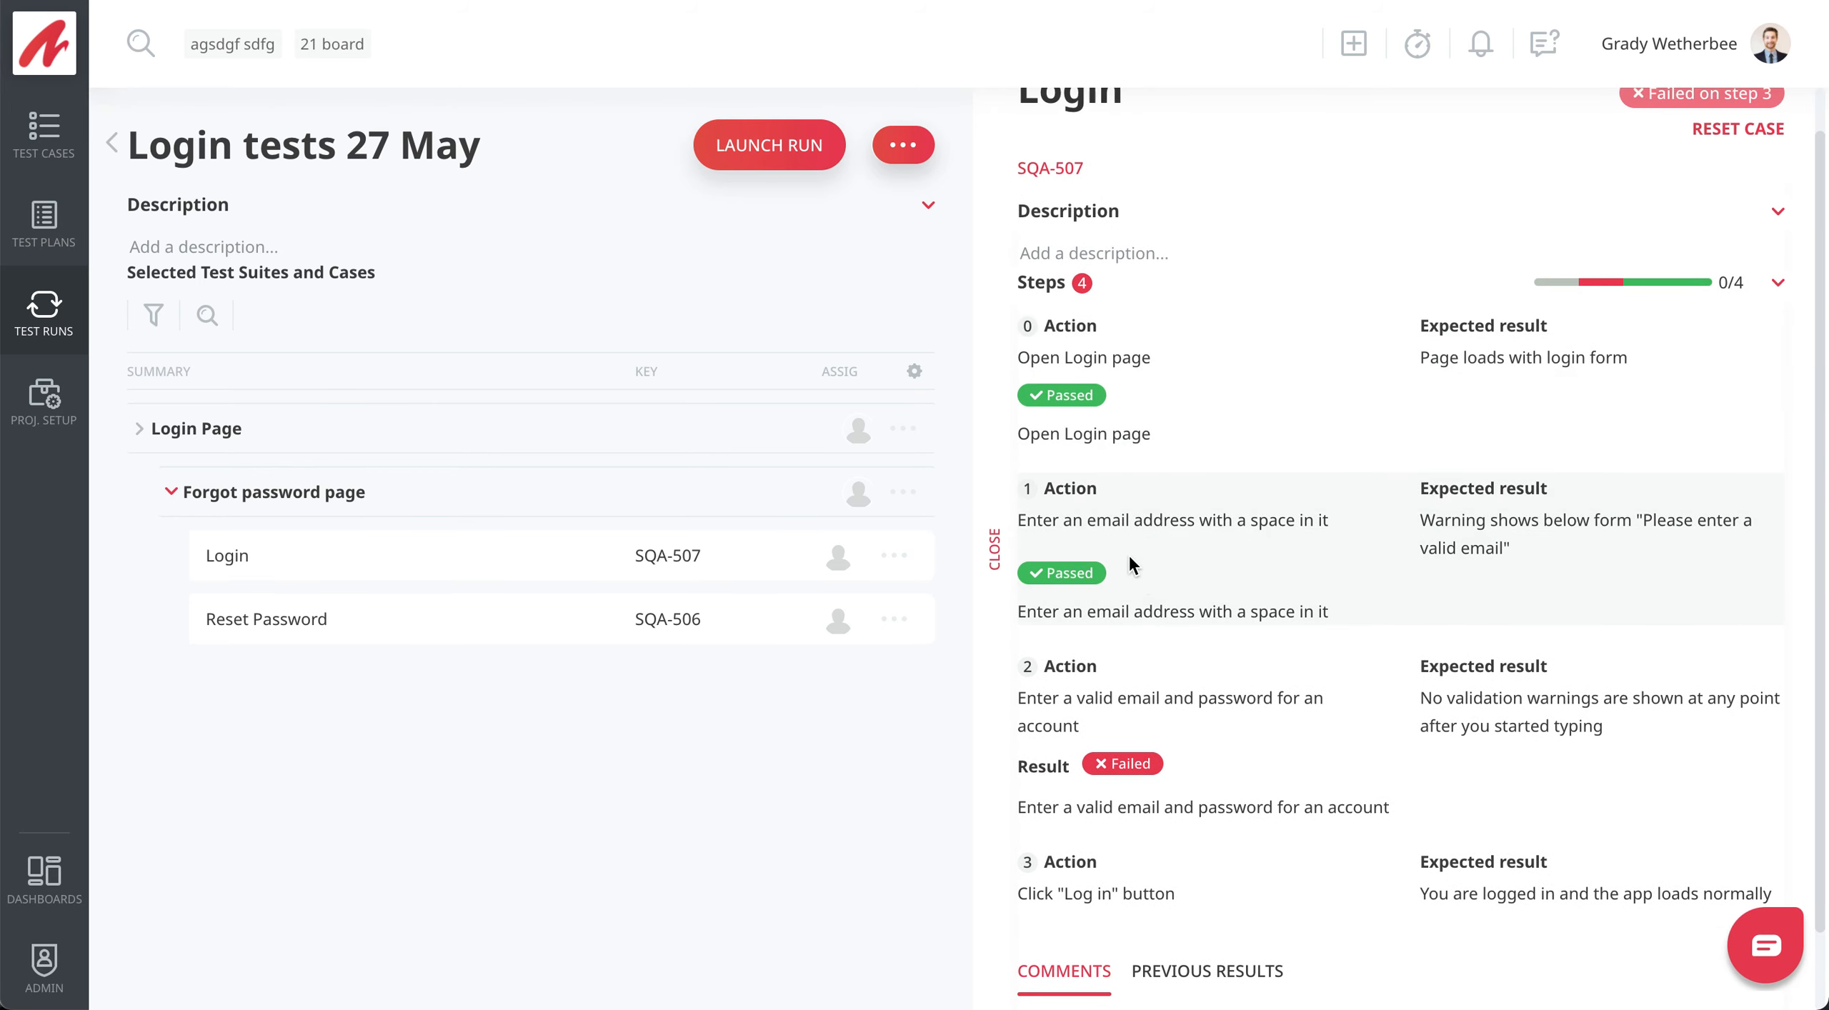
scroll(1316, 583, "up", 1)
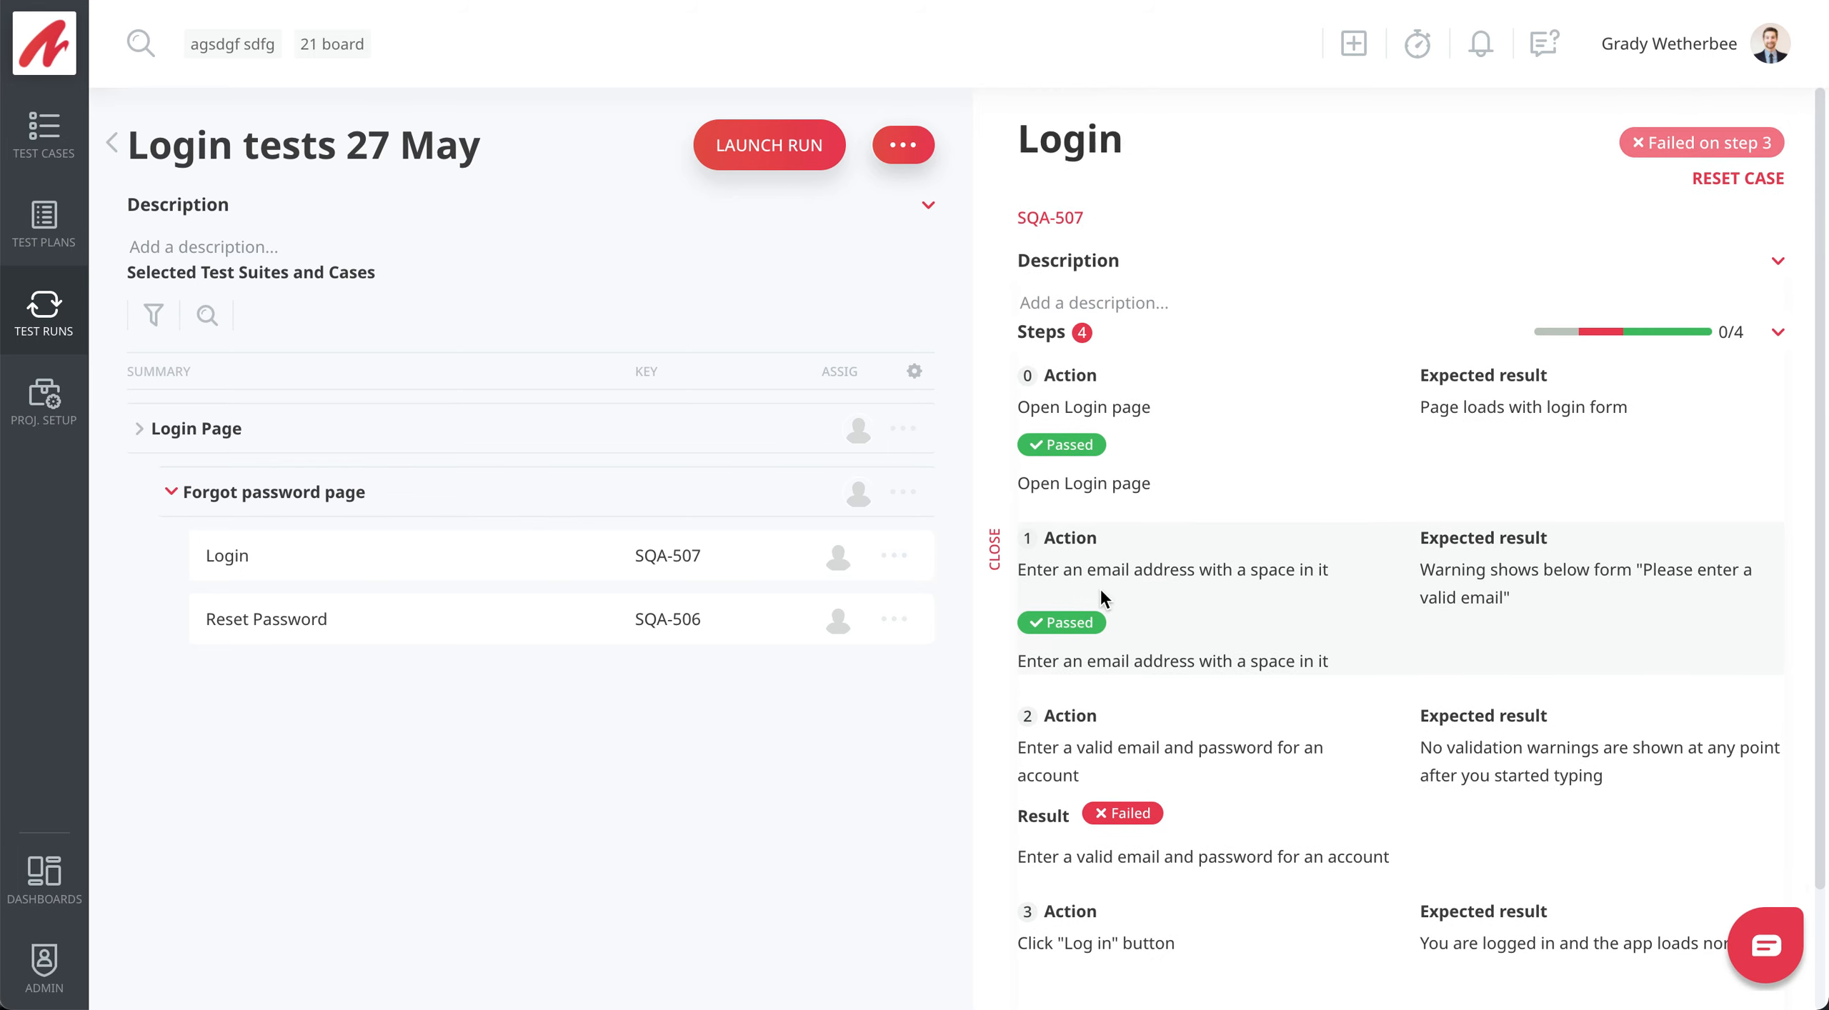
In the Reset Password case, mark the reset password link step Passed and the invalid email step Skipped, and mark the whole case as Passed
left_click(376, 627)
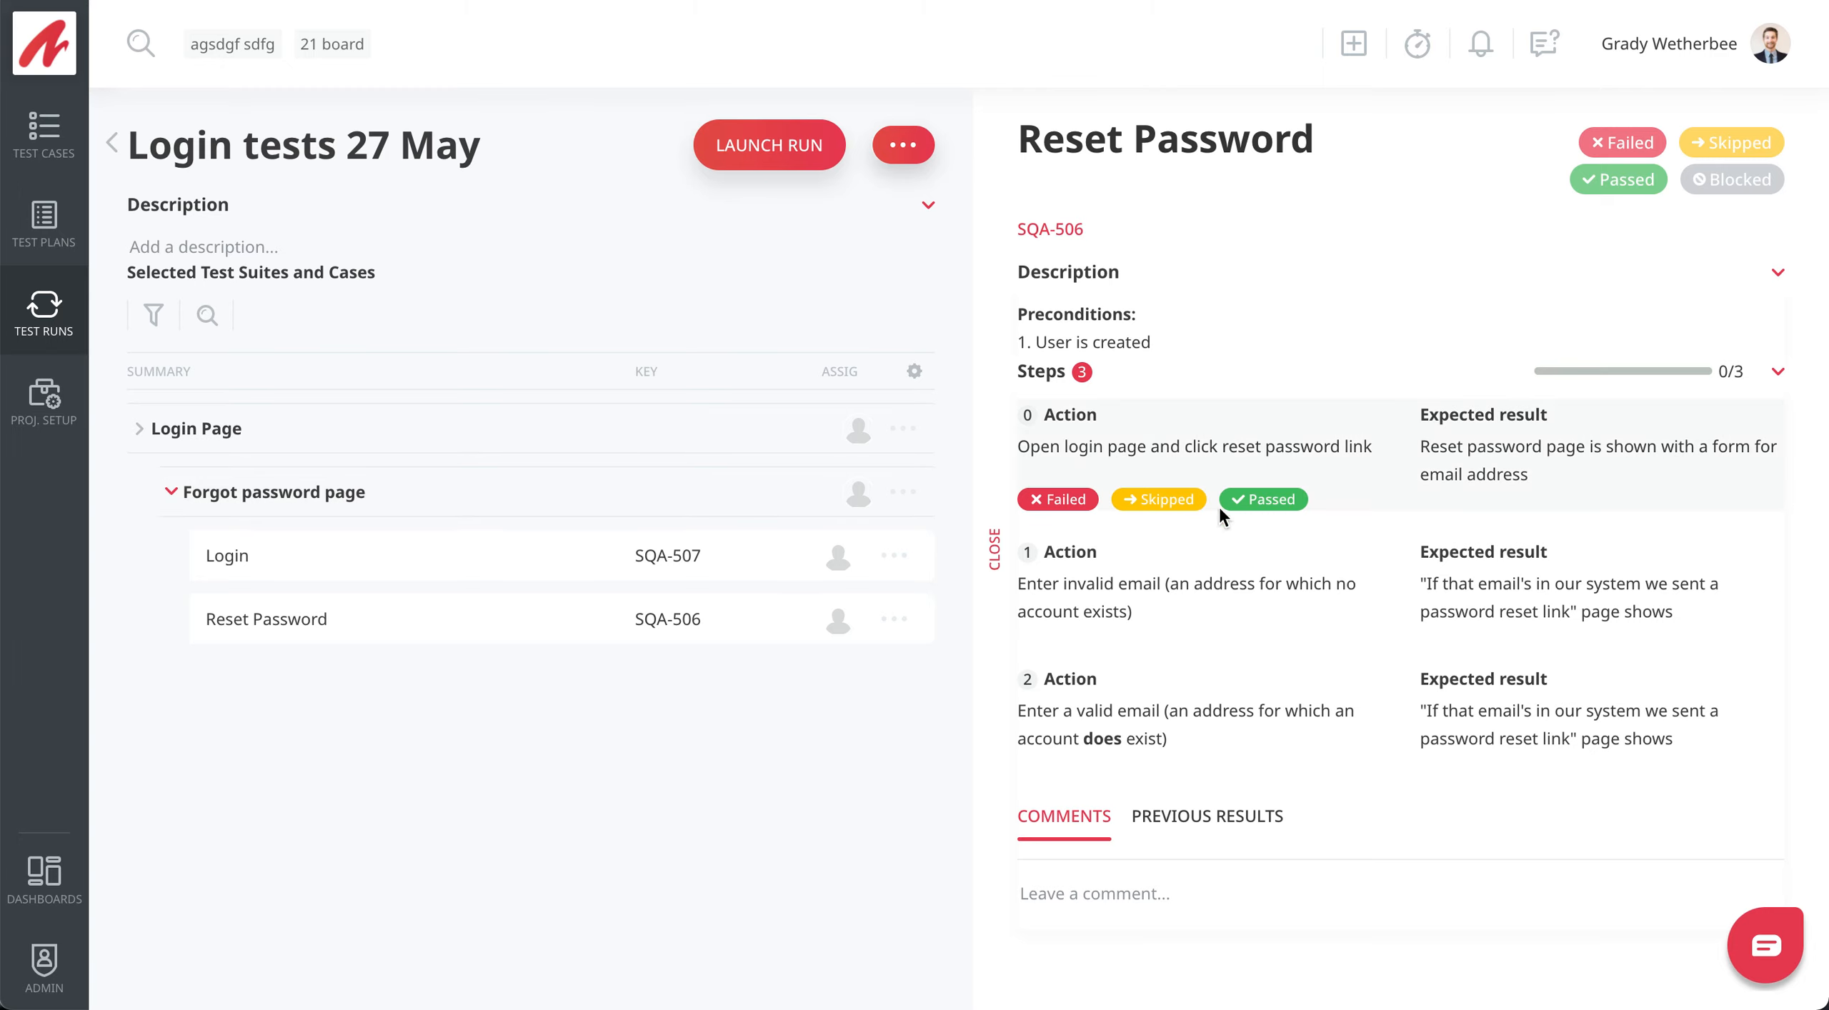
left_click(1260, 504)
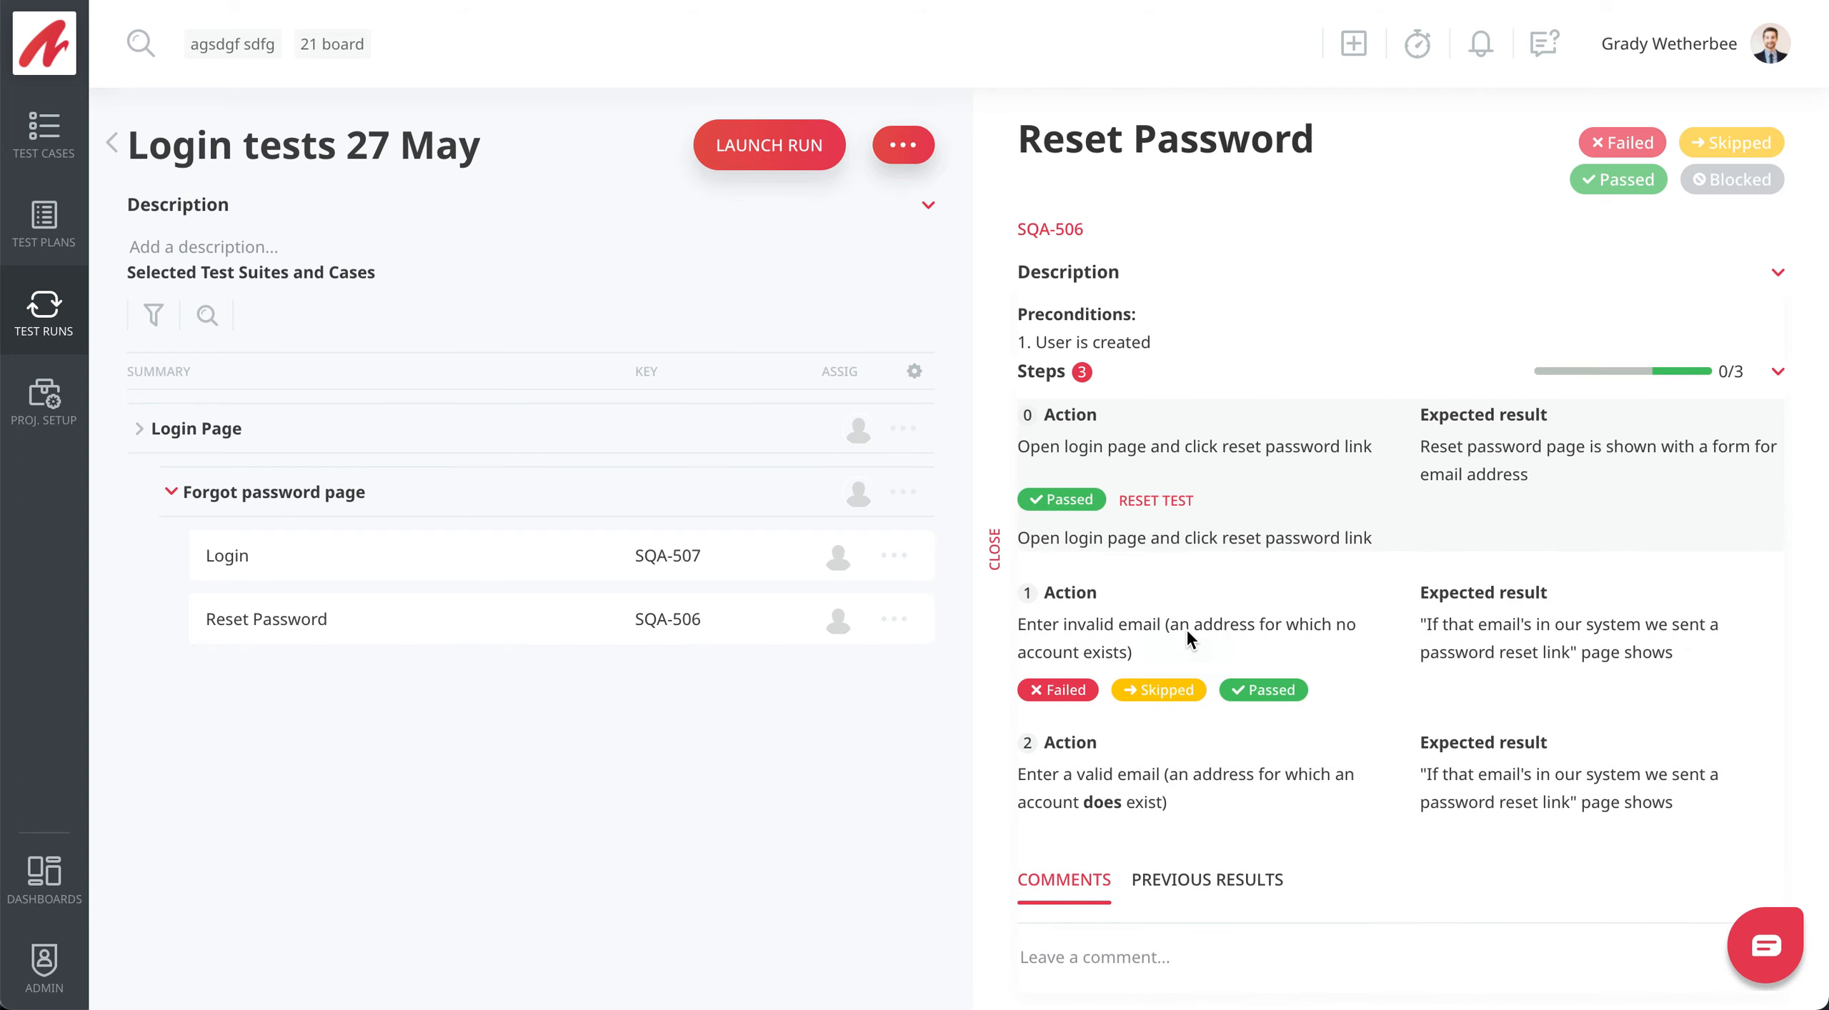
left_click(1147, 690)
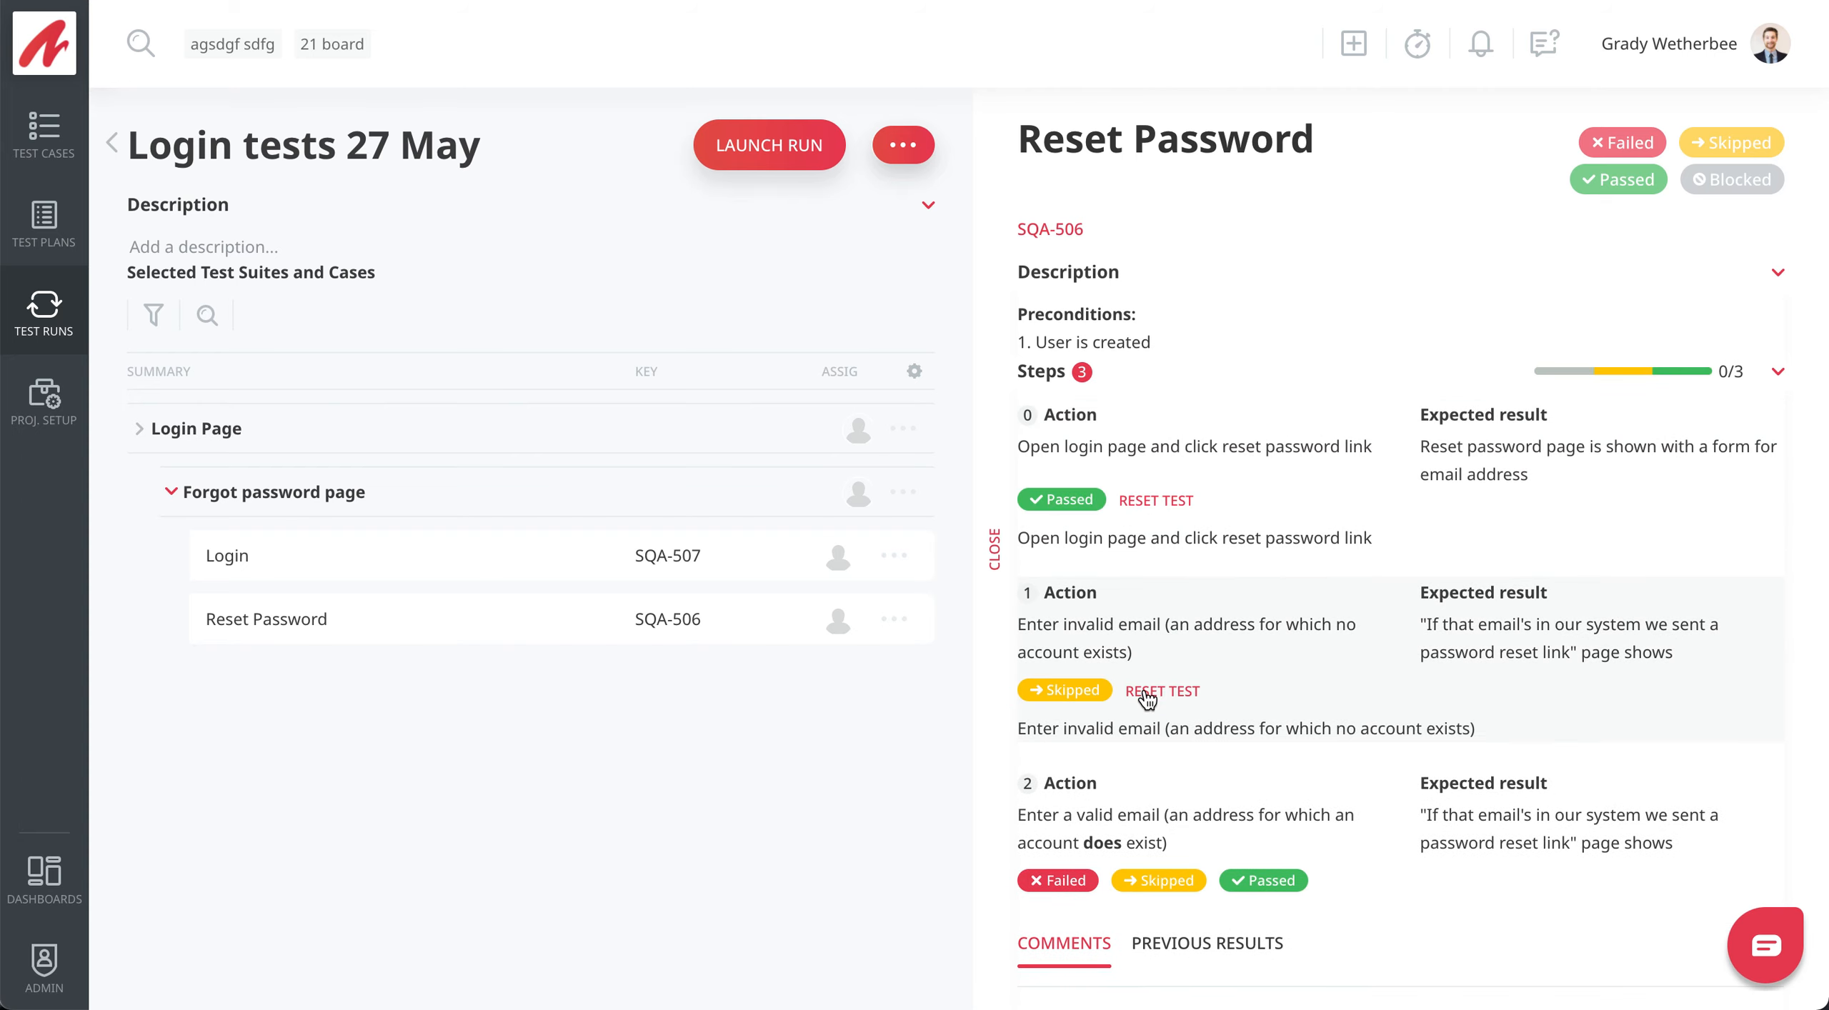
scroll(1150, 689, "down", 1)
scroll(1191, 696, "up", 1)
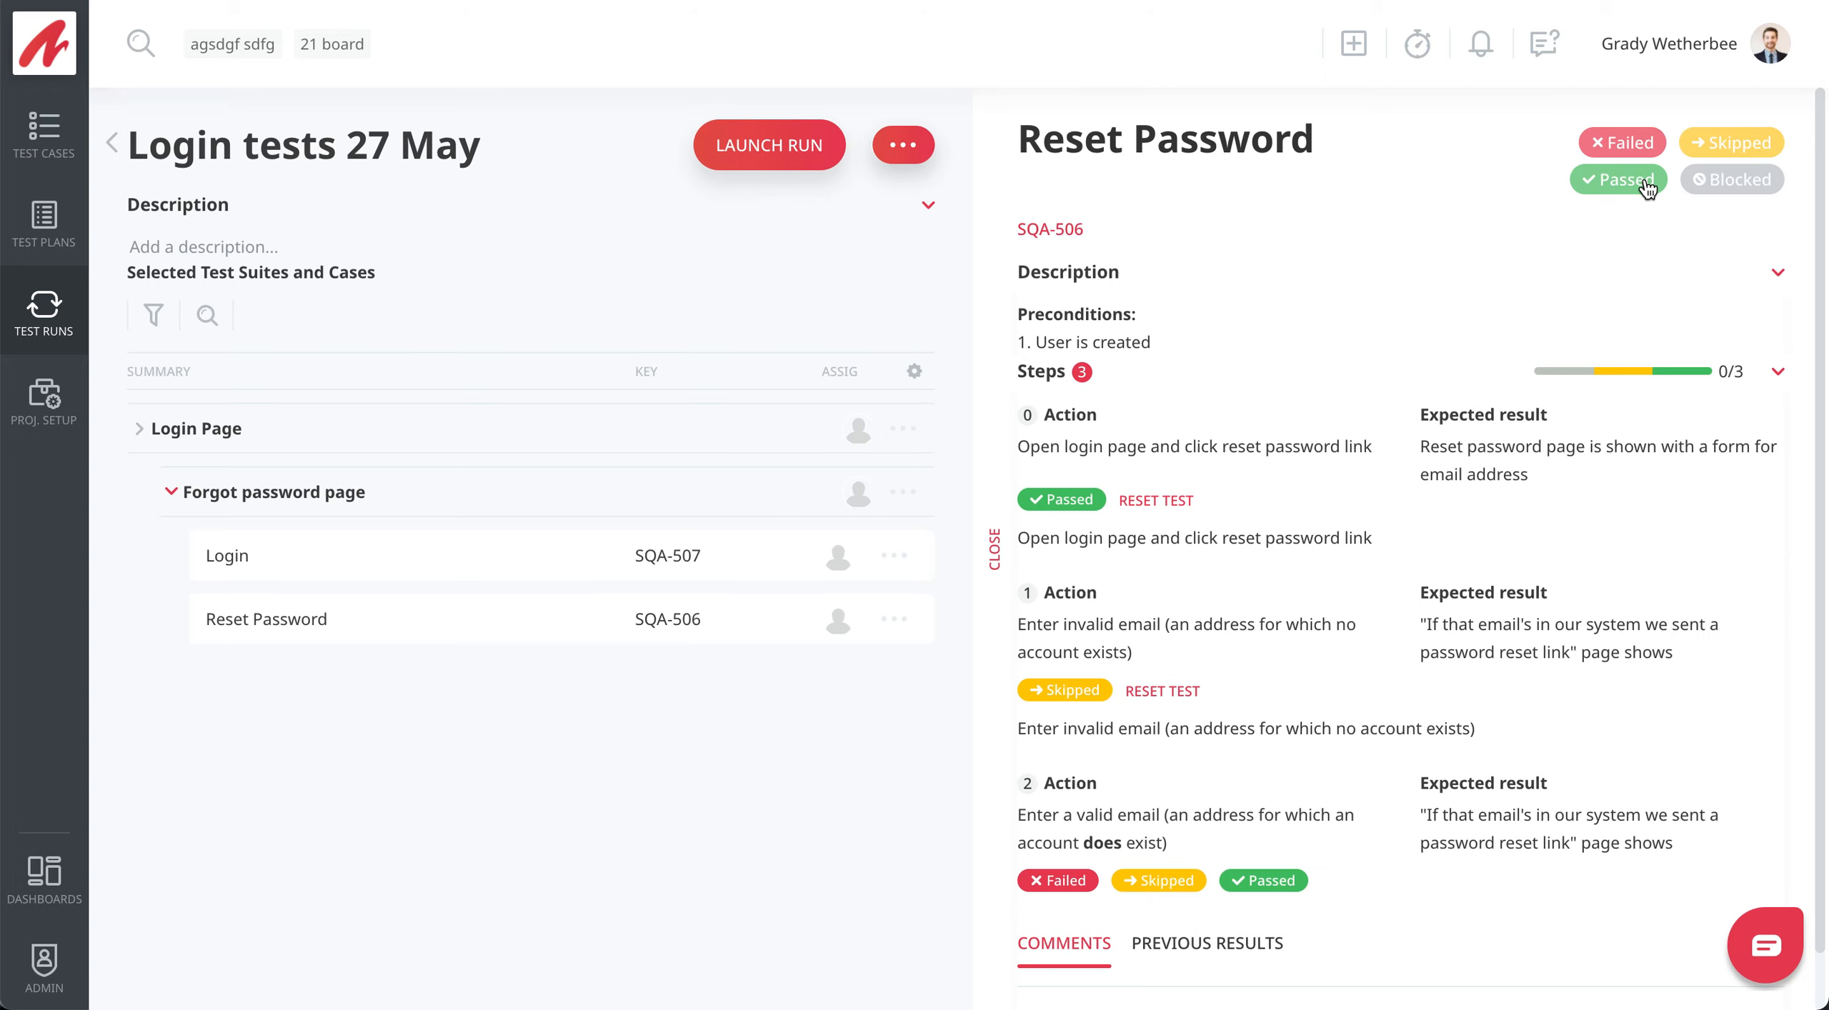
left_click(1623, 179)
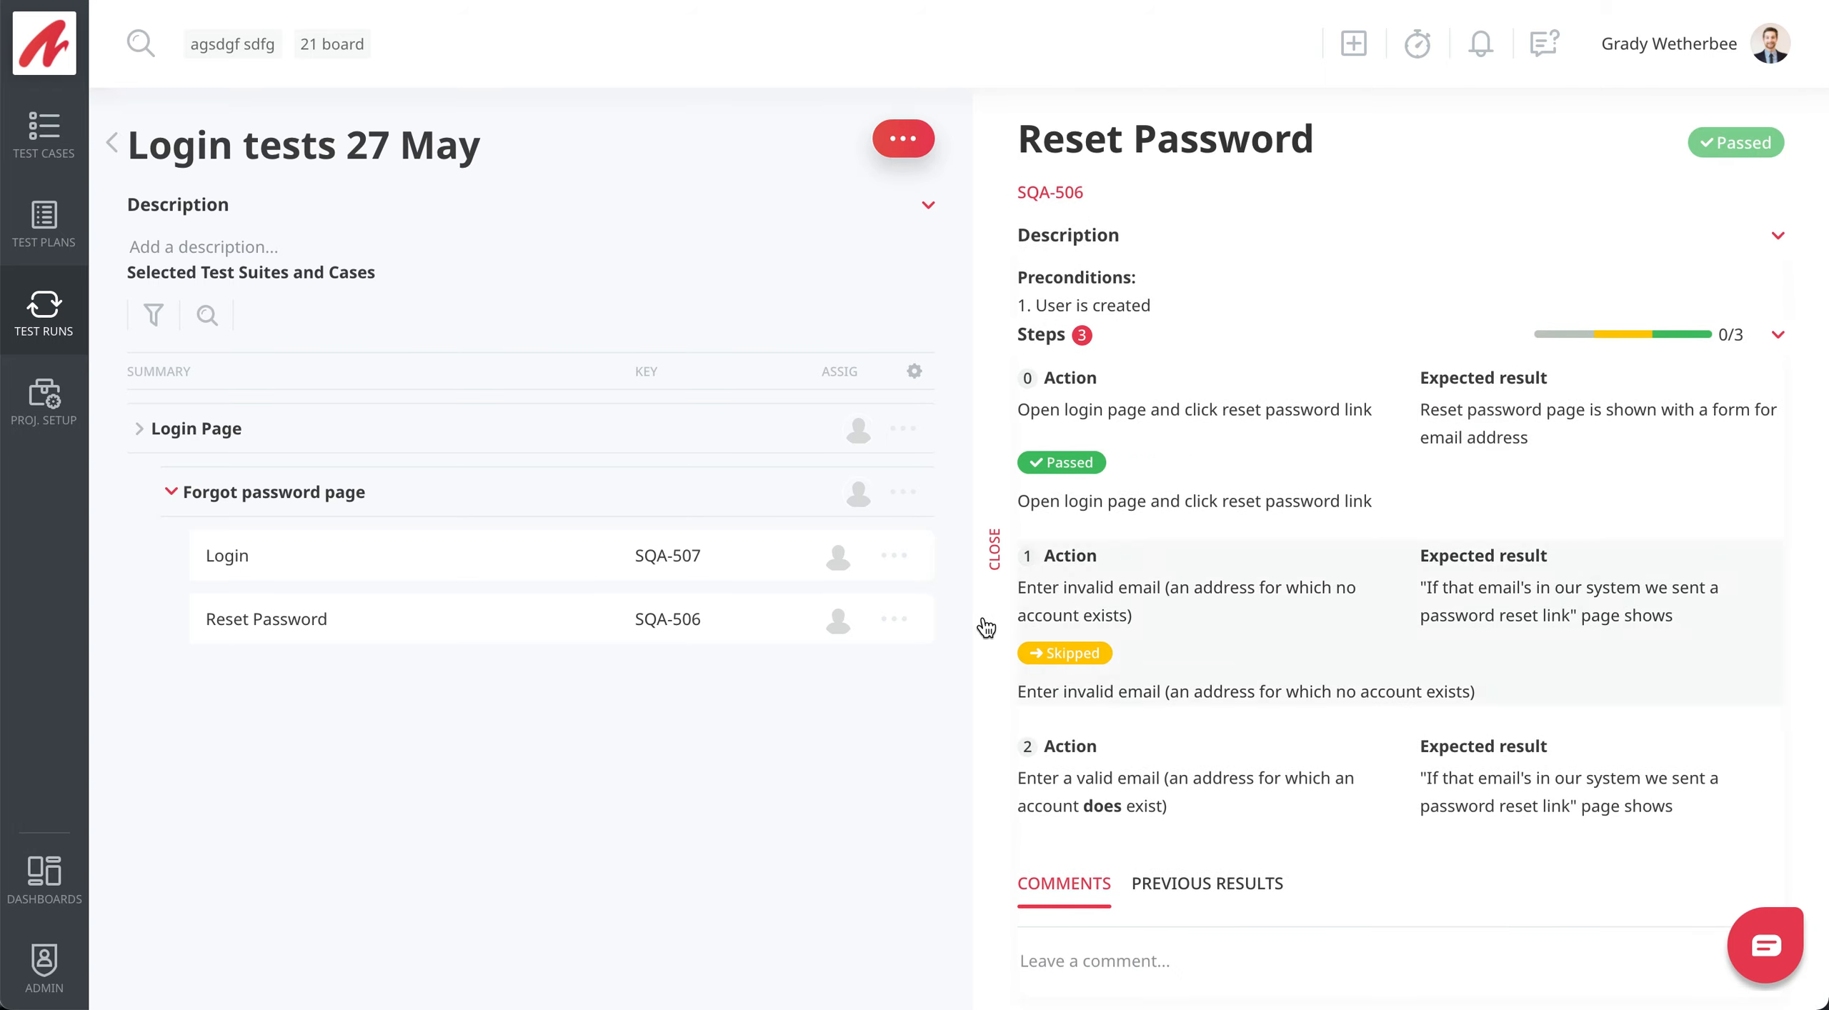
Close the case details and show the metric bar of the Login tests 27 May run to check its progress
left_click(994, 549)
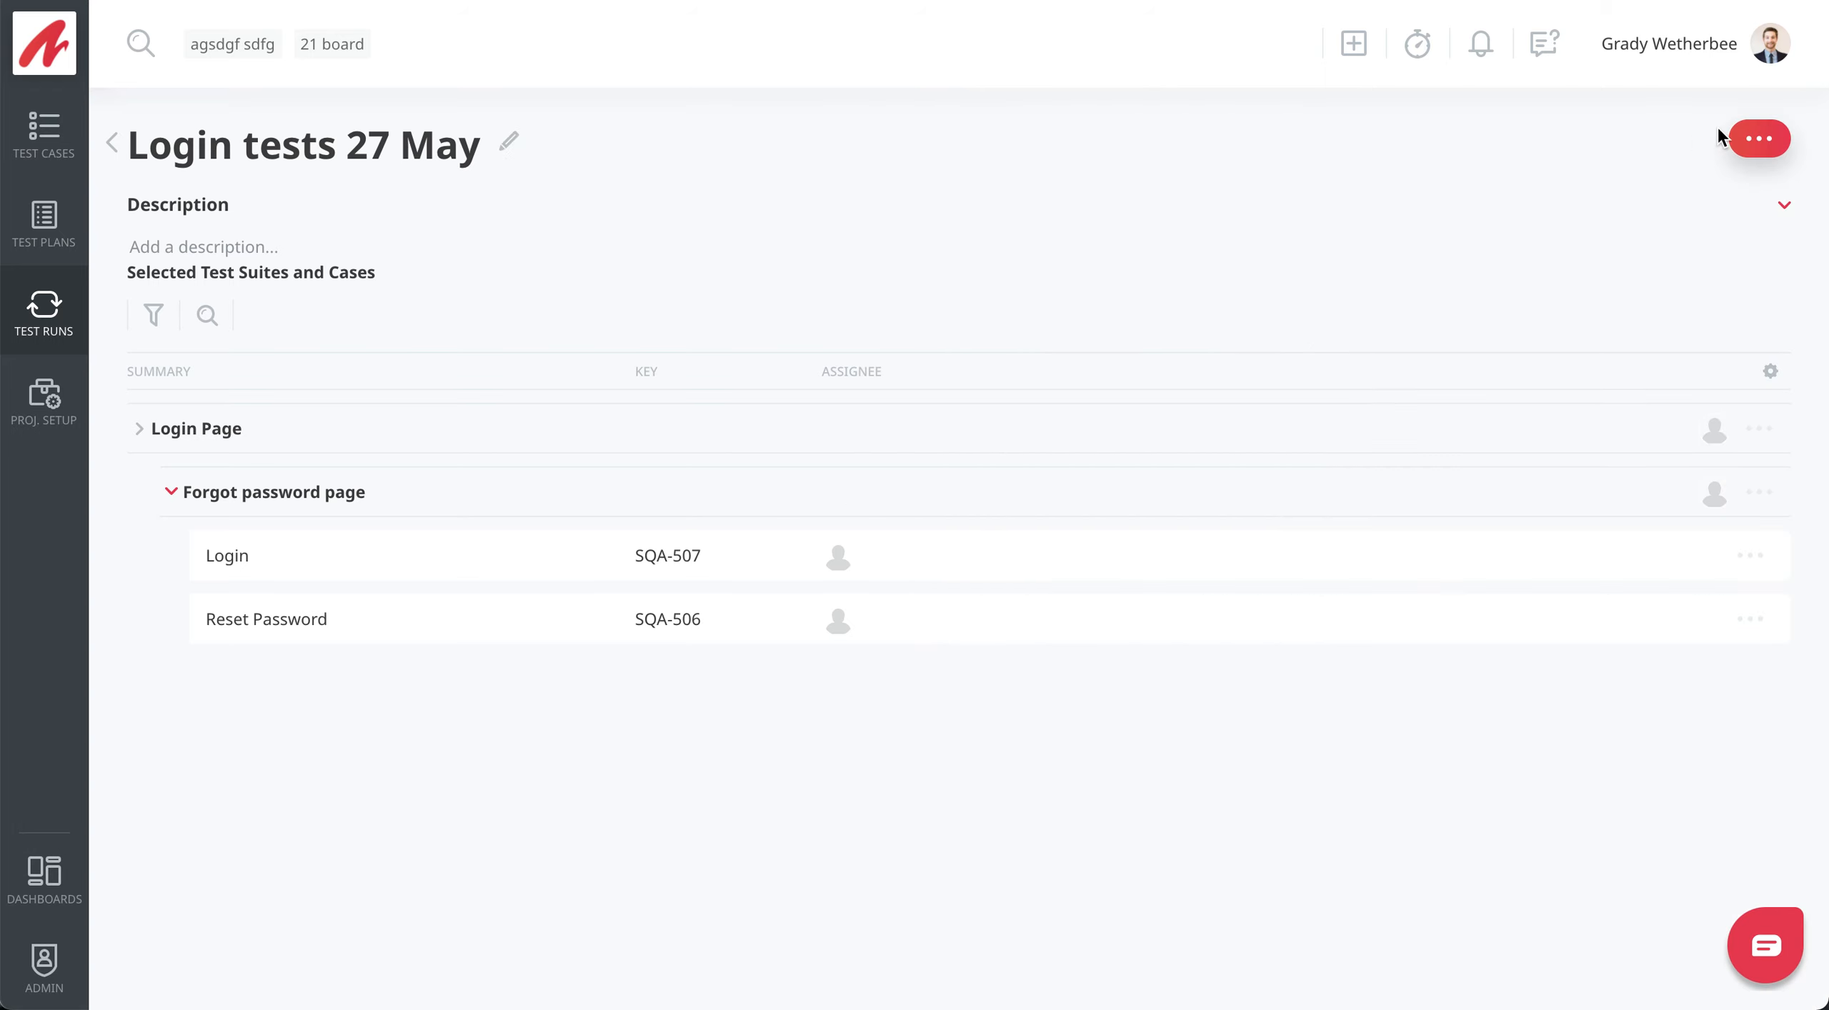
left_click(1748, 136)
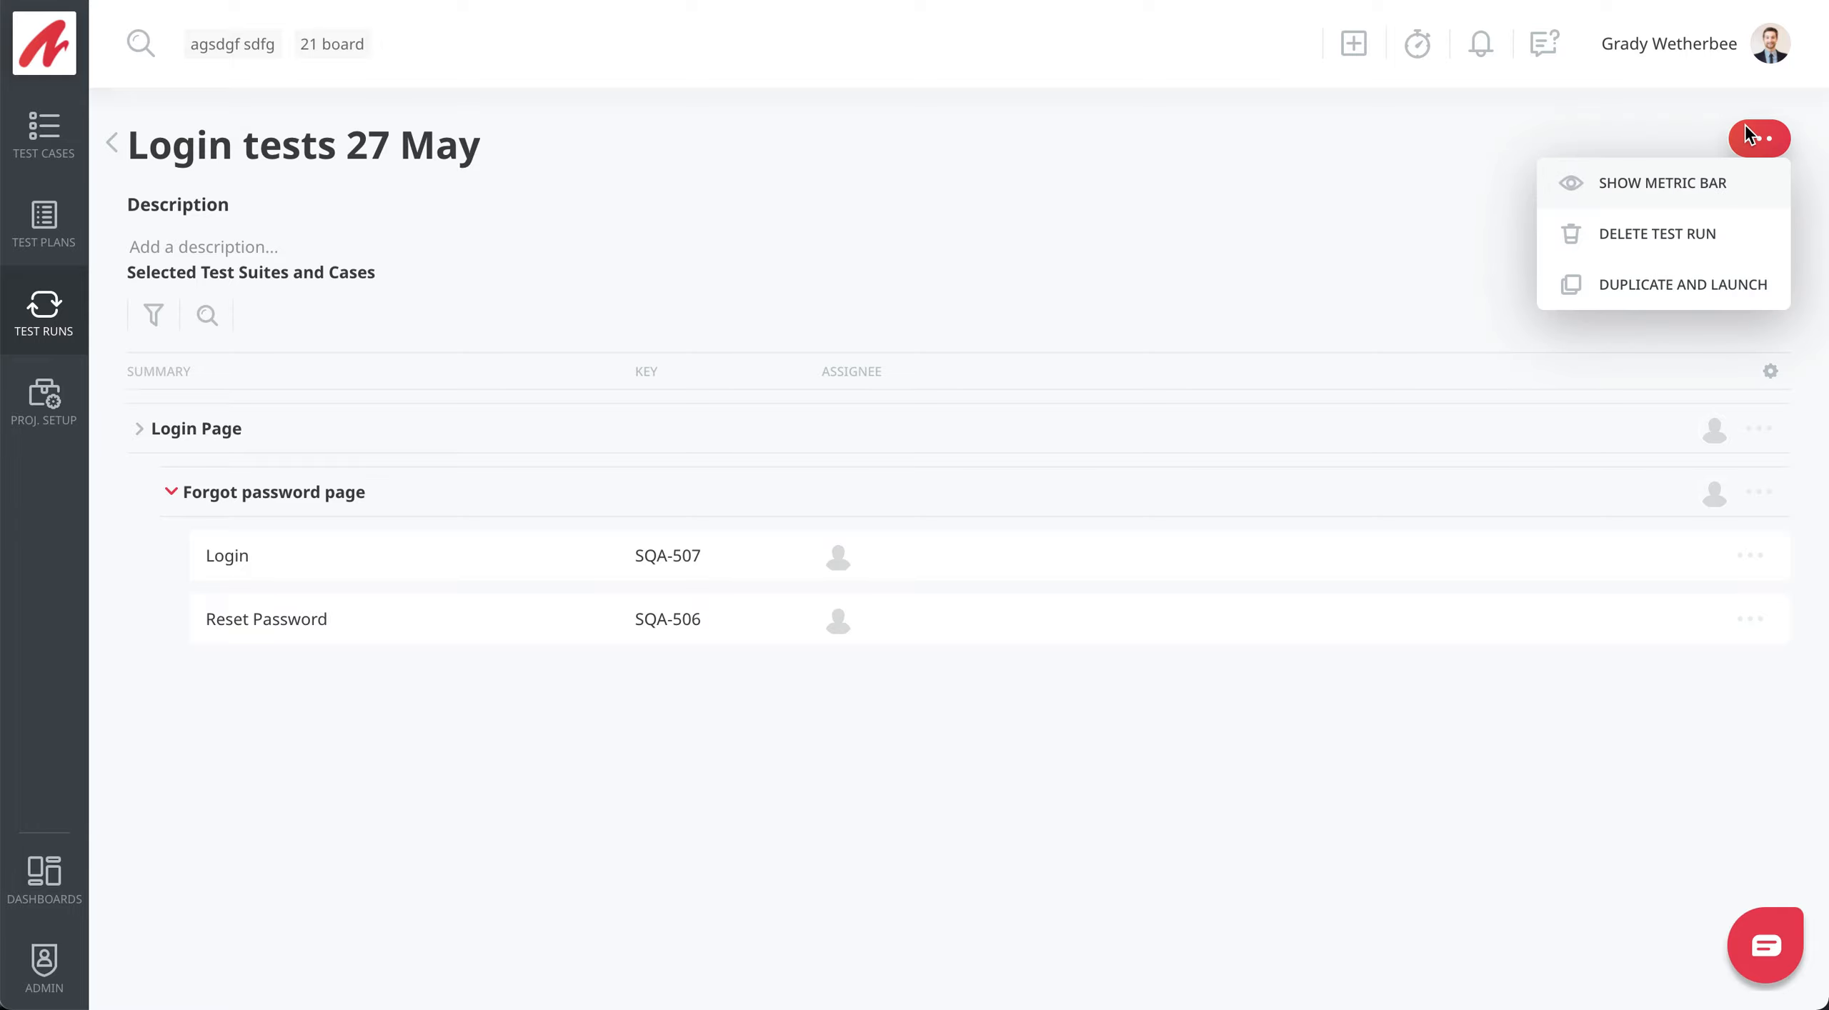
left_click(1684, 178)
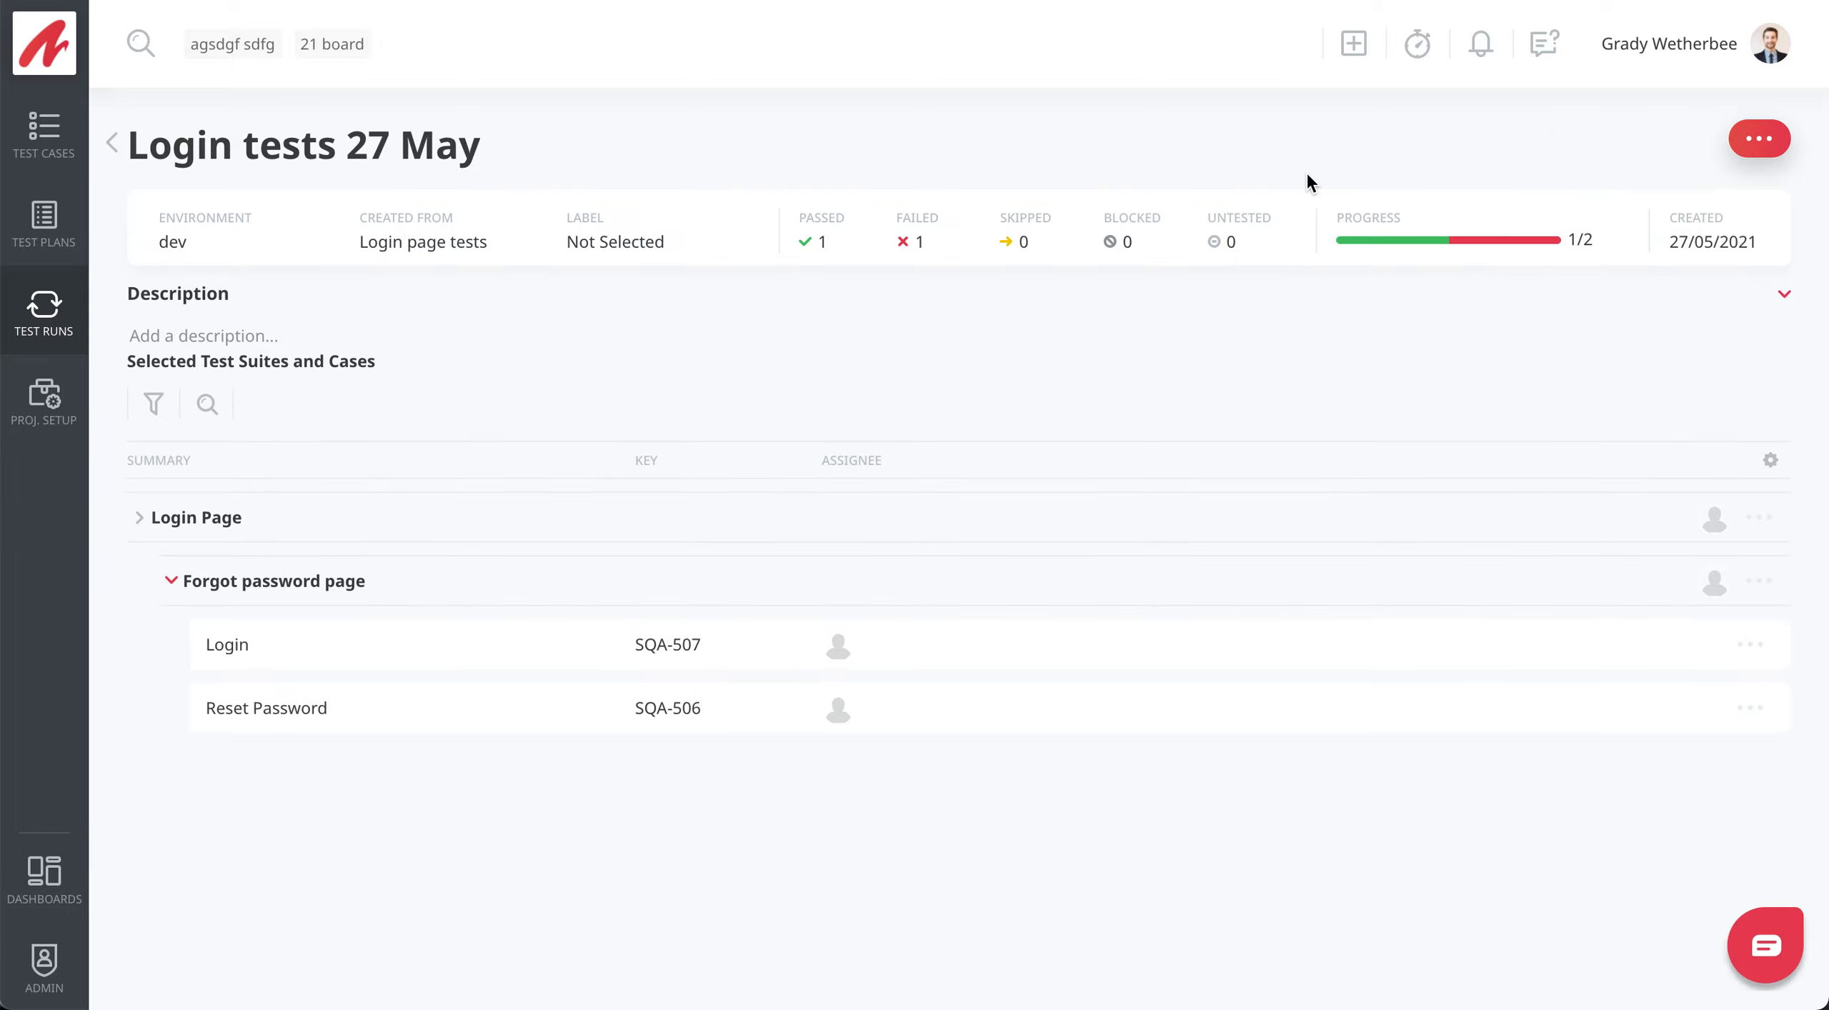
mouse_move(1486, 240)
mouse_move(1389, 243)
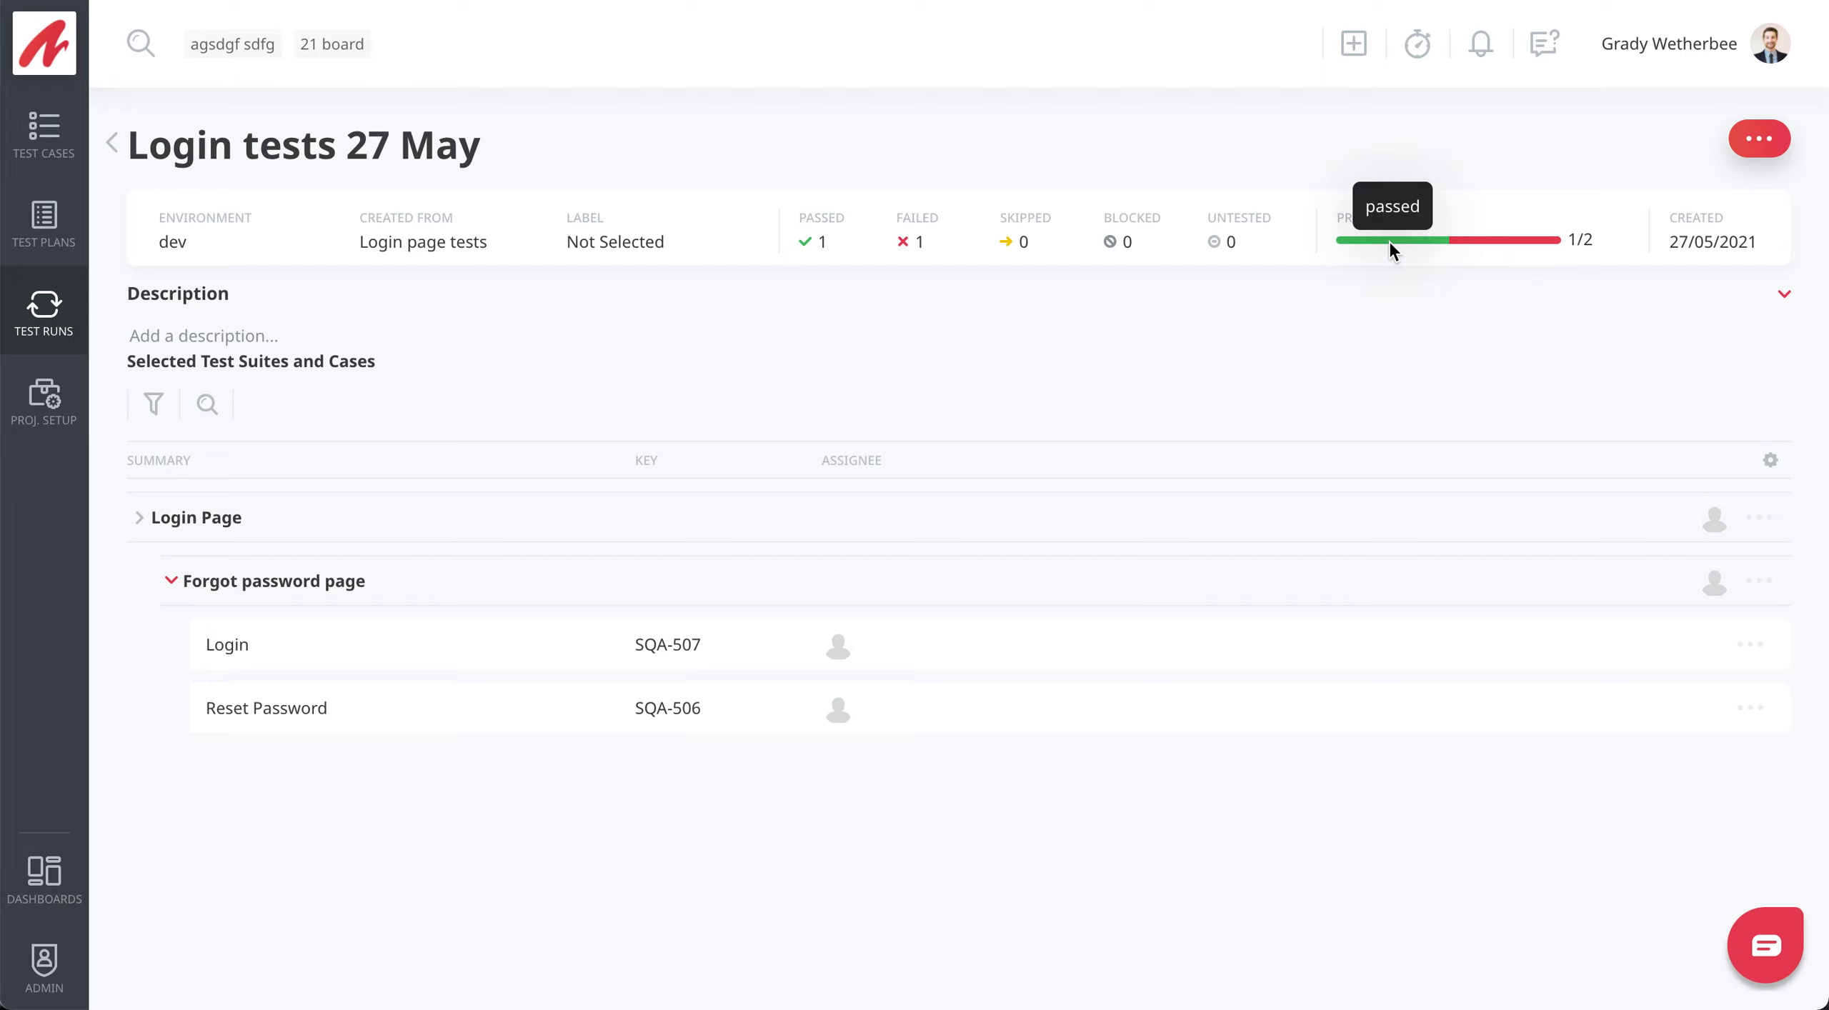
Return to the list of test runs and widen its Created From column
left_click(35, 315)
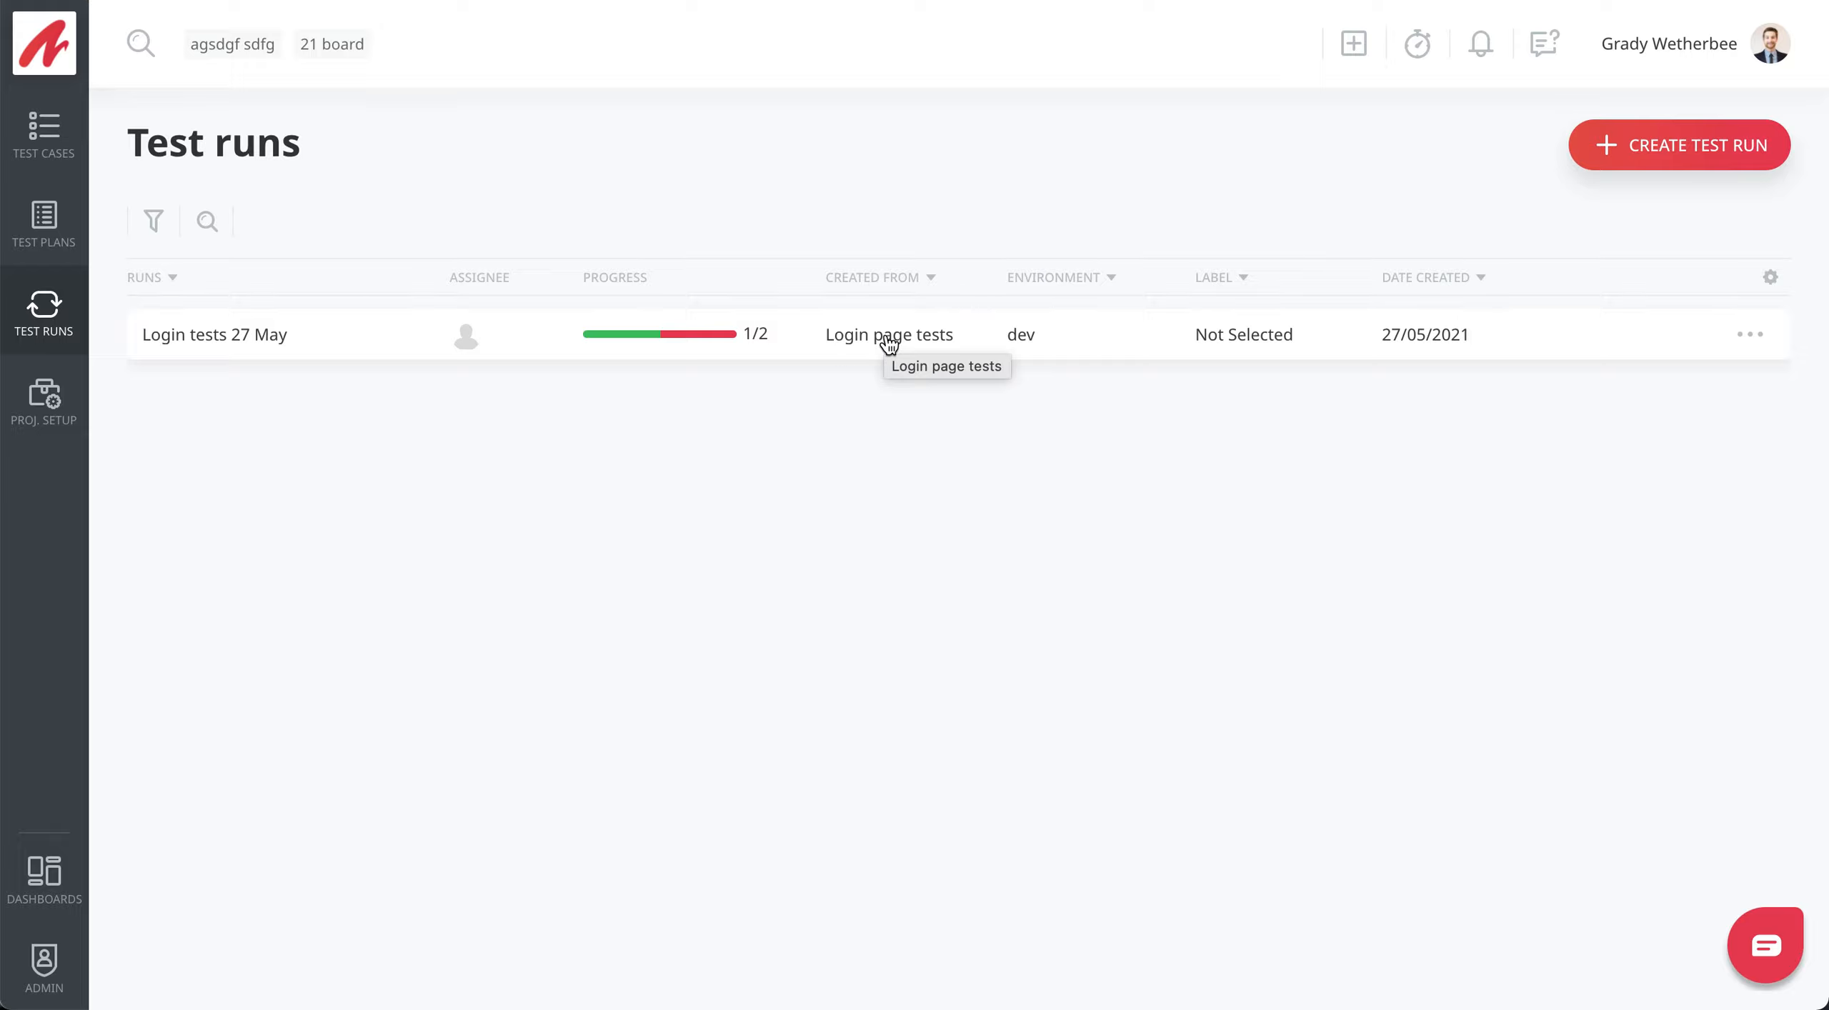
left_click_drag(997, 278, 1052, 277)
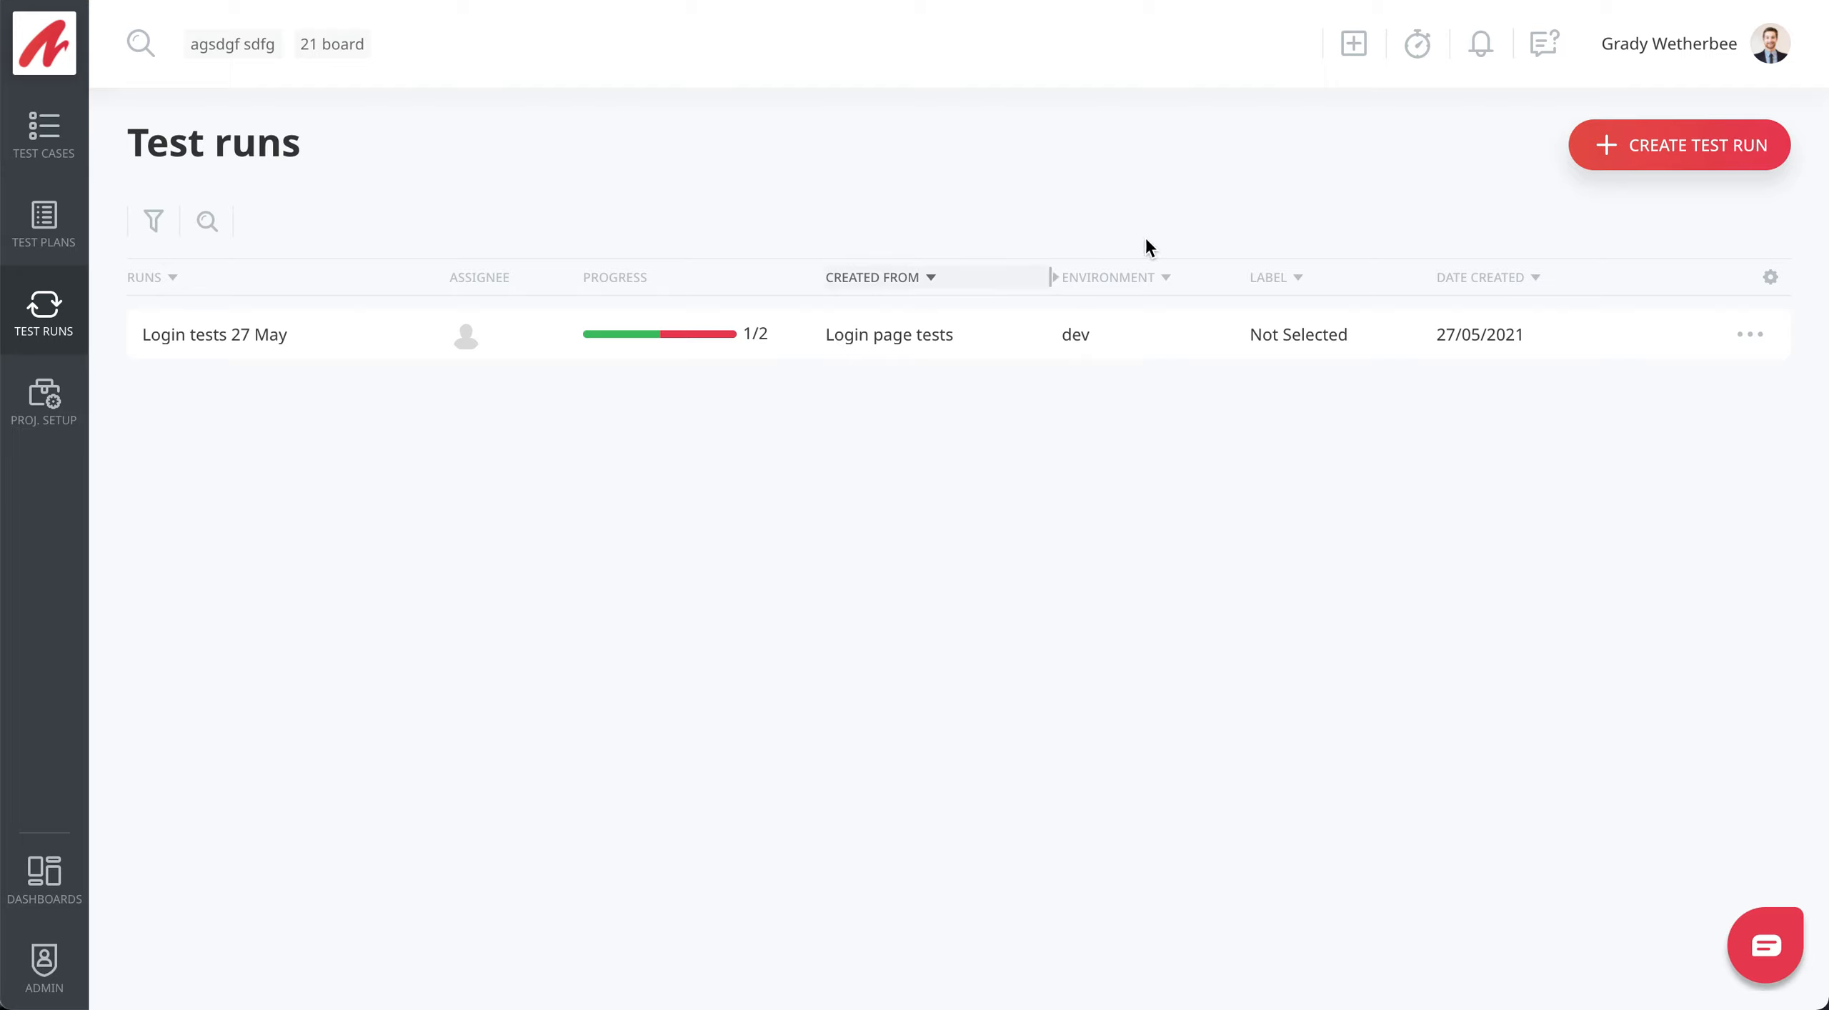
Start a new test run and include the Login, Reset Password and Account confirmation email cases from the Forgot password page suite
left_click(1618, 162)
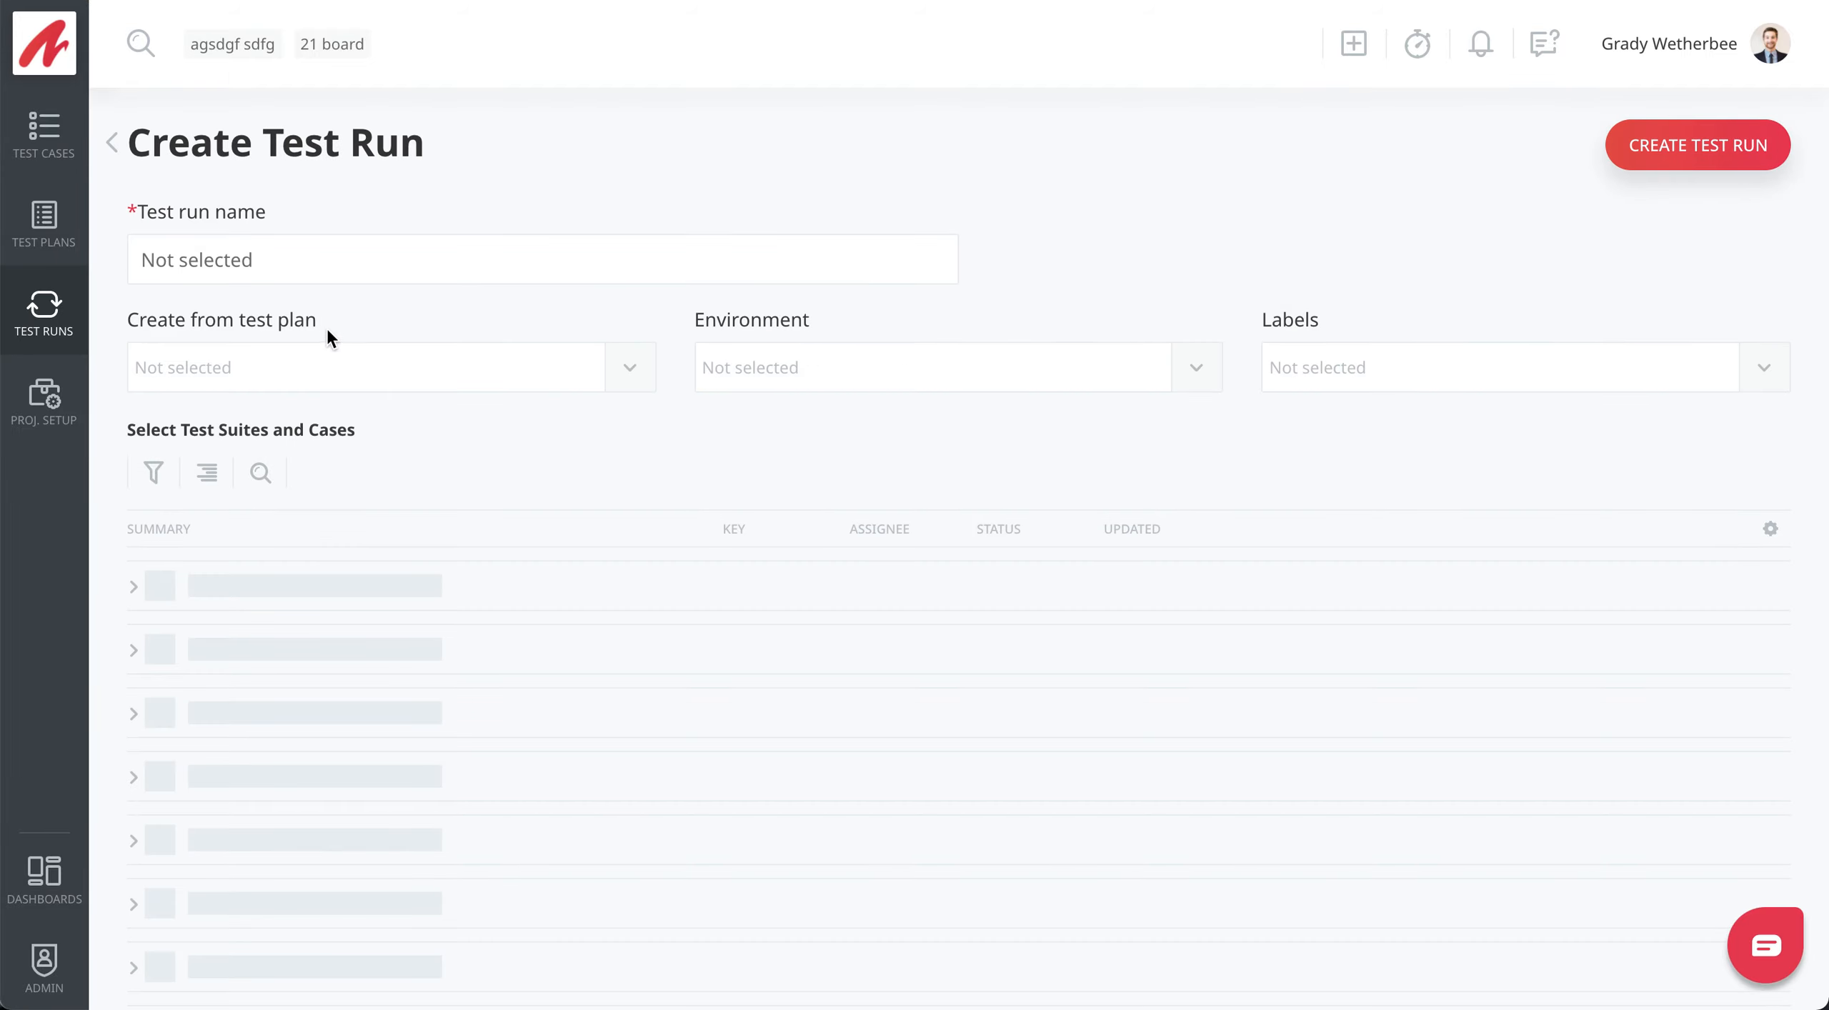
scroll(263, 587, "down", 1)
scroll(264, 592, "down", 1)
left_click(217, 786)
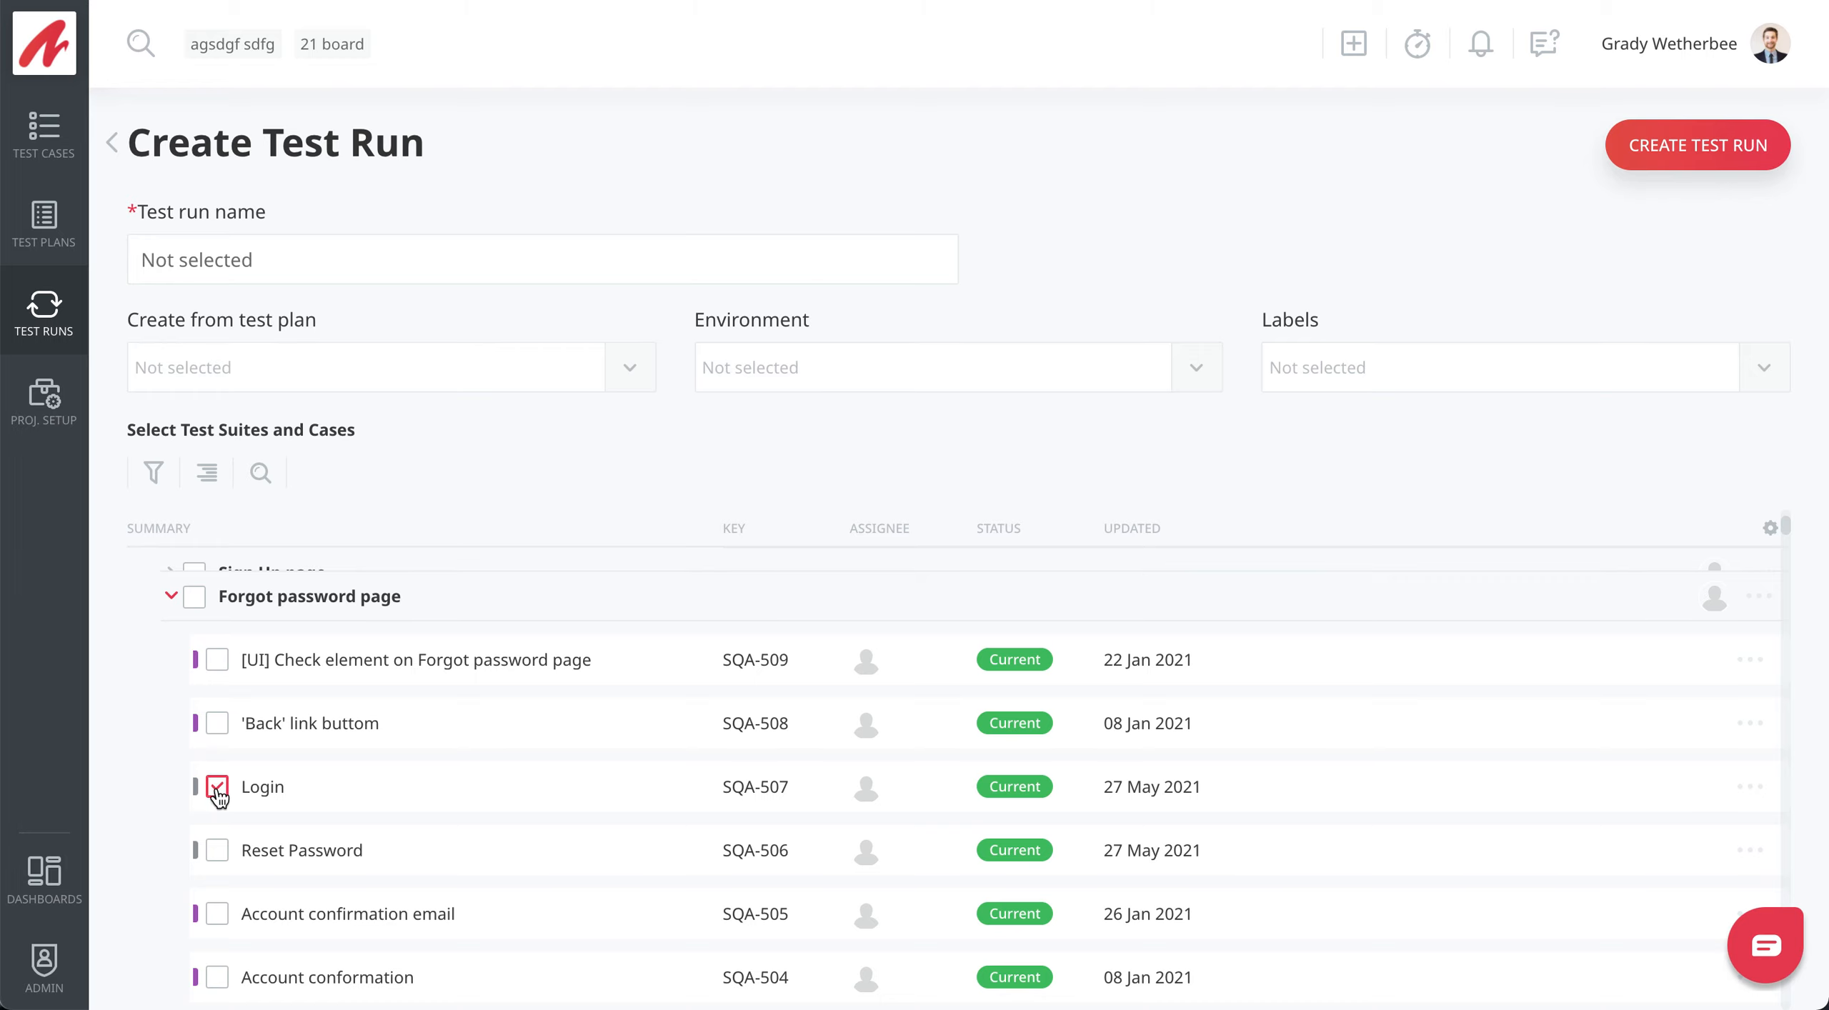
left_click(218, 850)
left_click(218, 915)
scroll(223, 922, "up", 3)
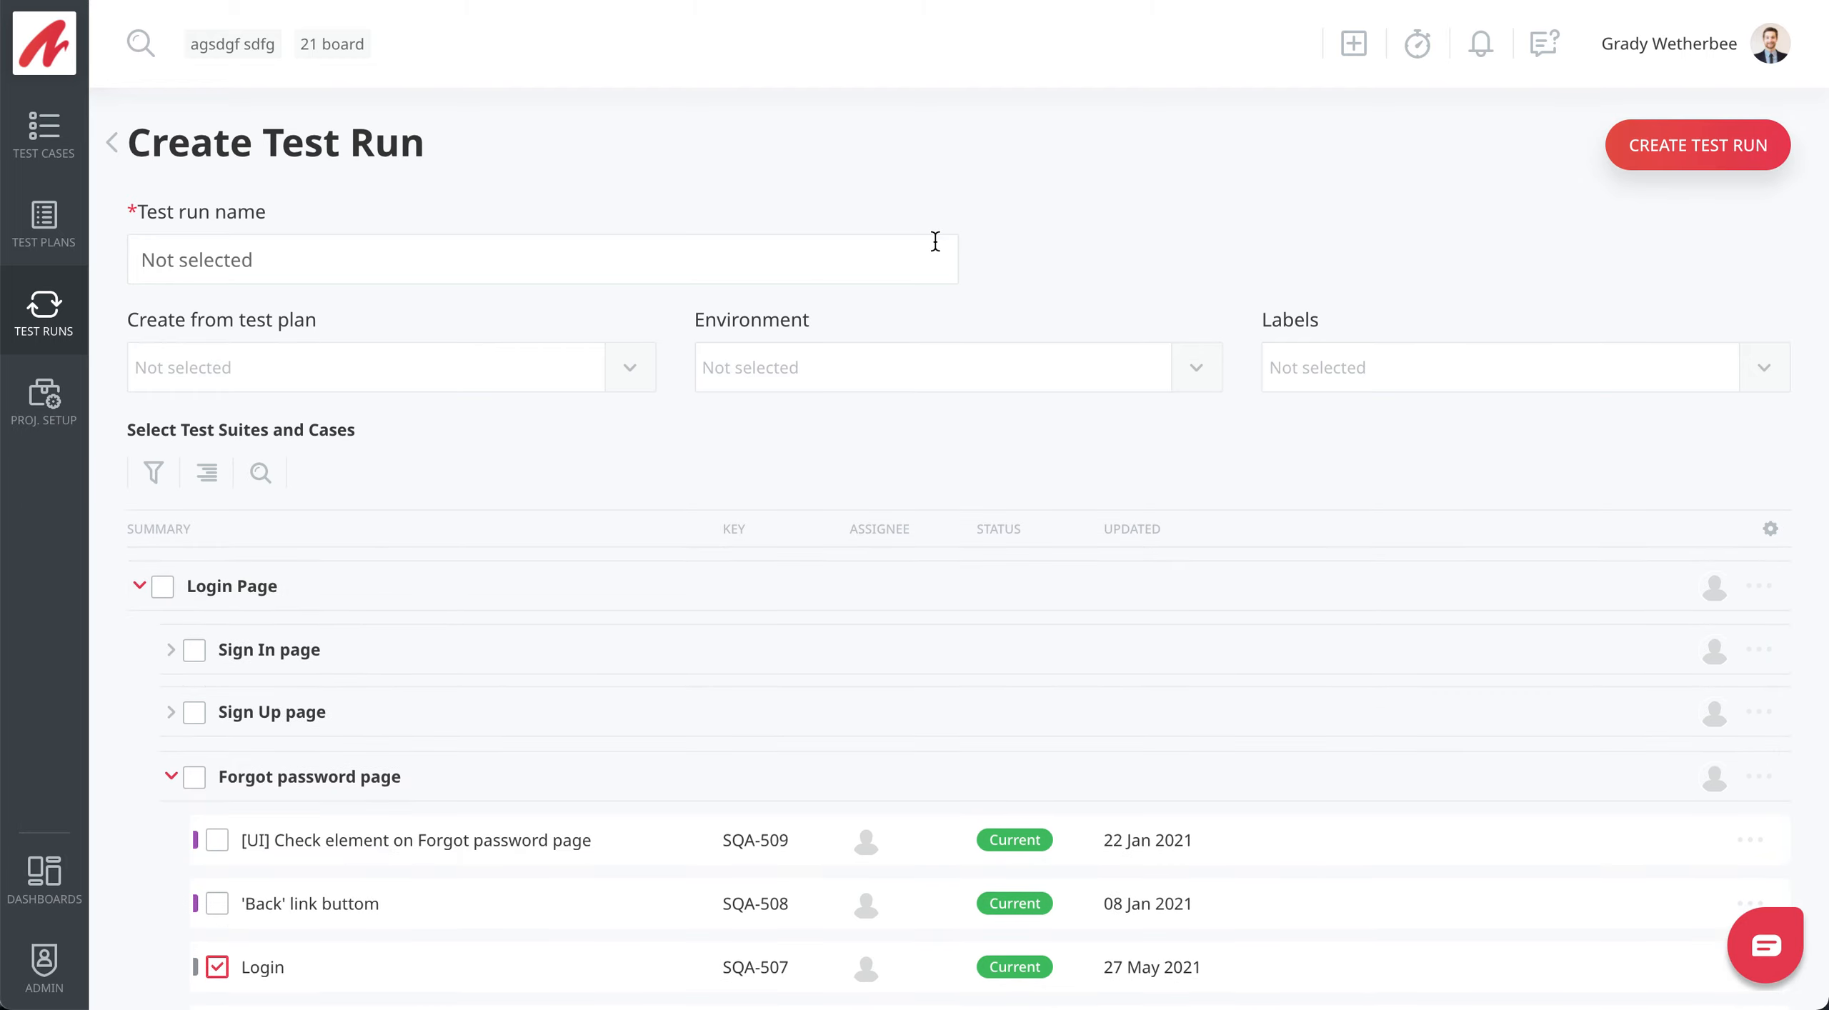
Set the new run's environment to dev, name it "new one", and create the test run
left_click(778, 367)
left_click(786, 466)
left_click(1643, 145)
left_click(614, 270)
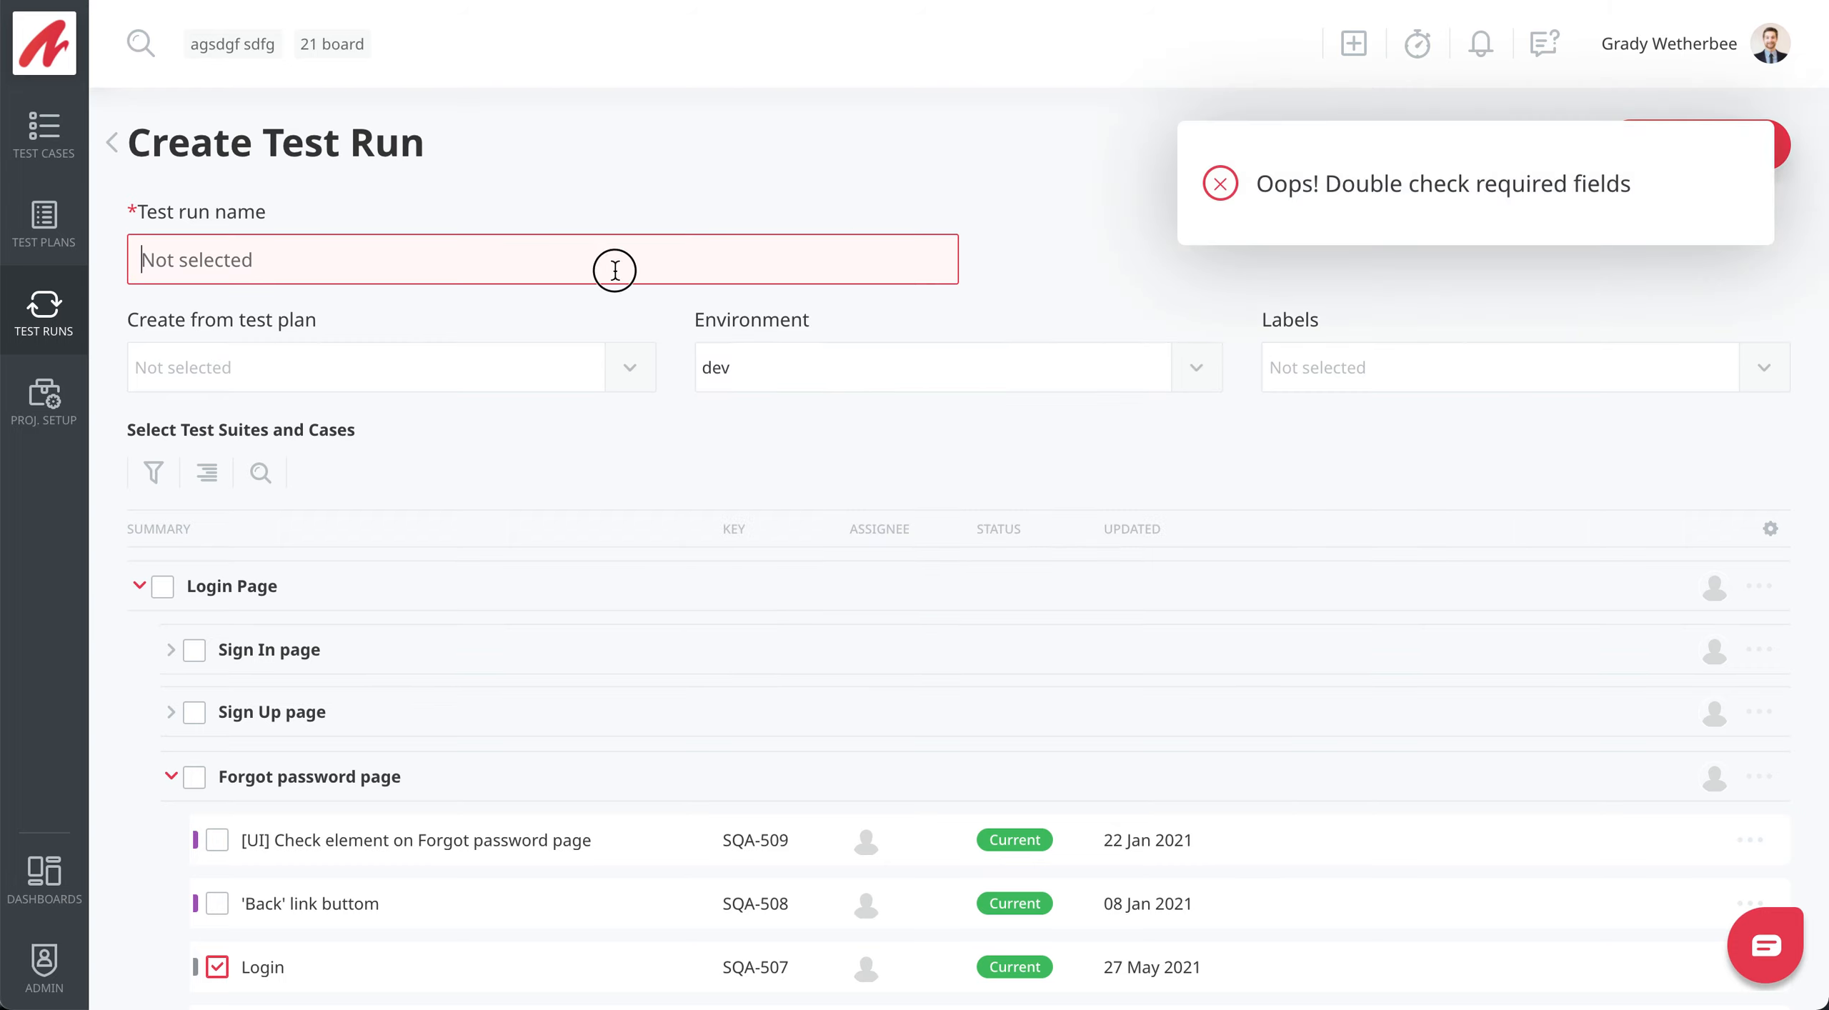
type("new ")
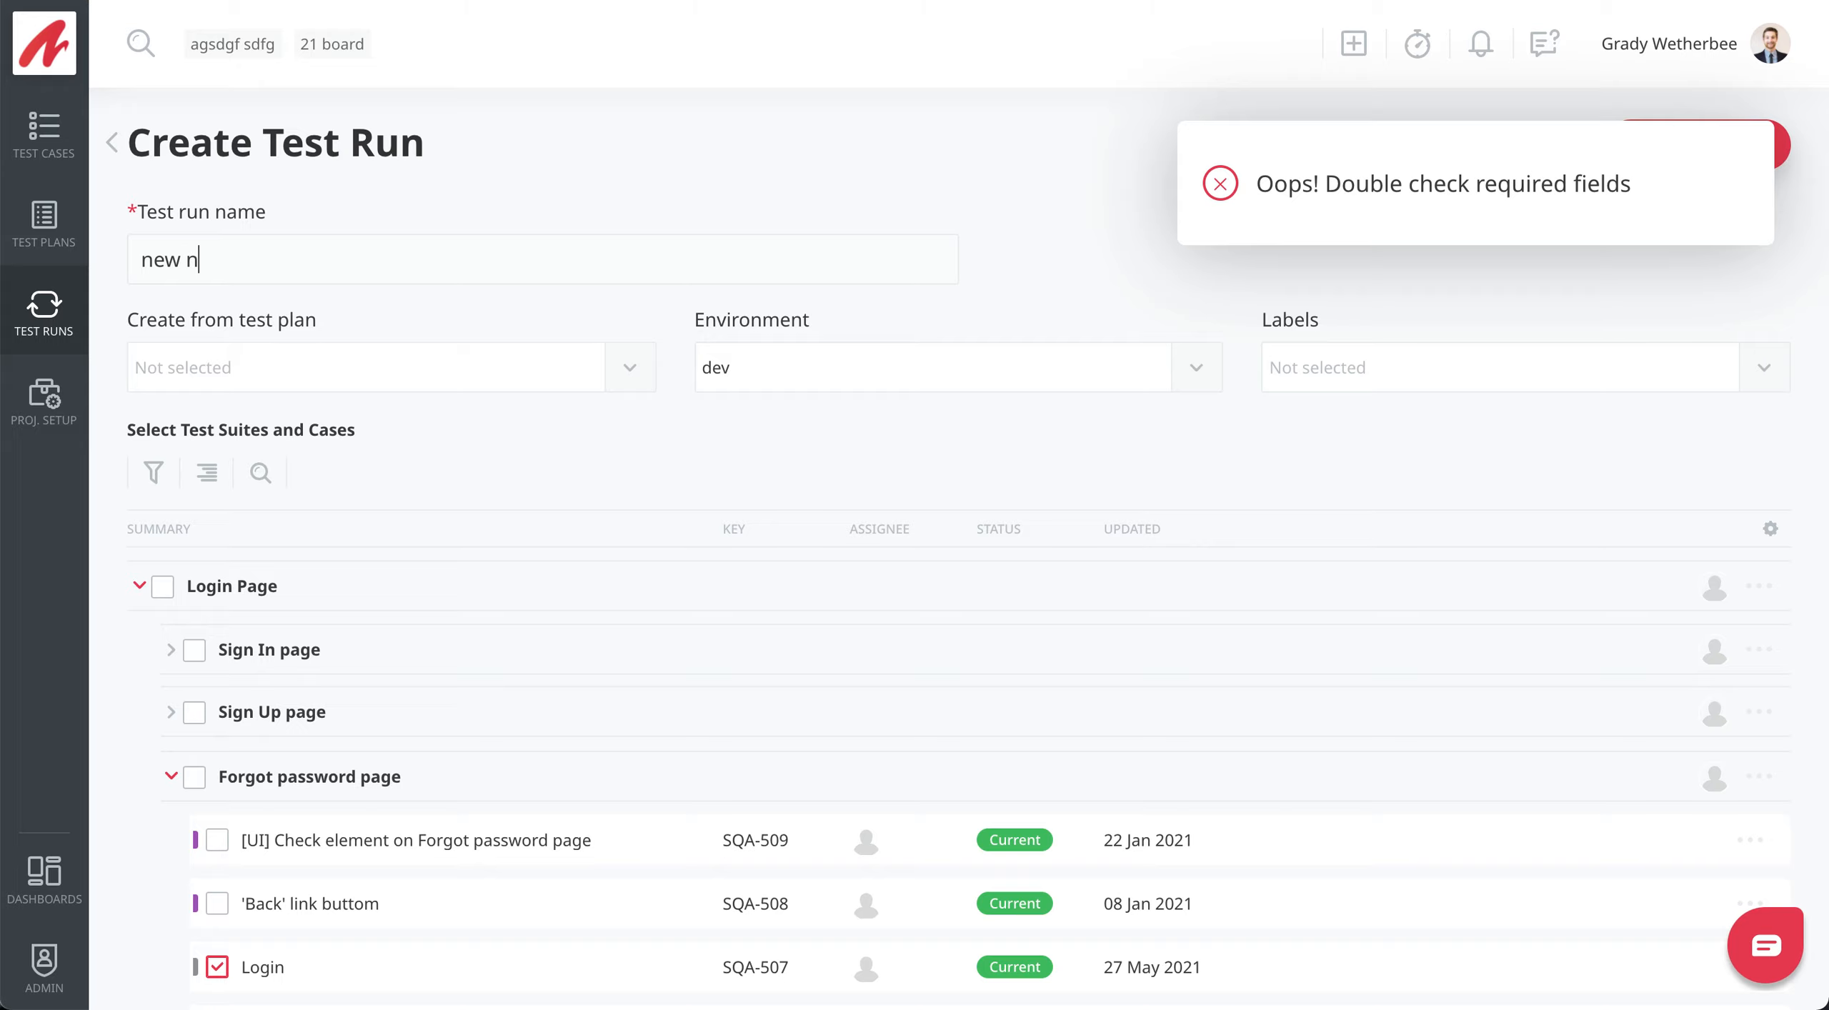
type("one")
left_click(1713, 158)
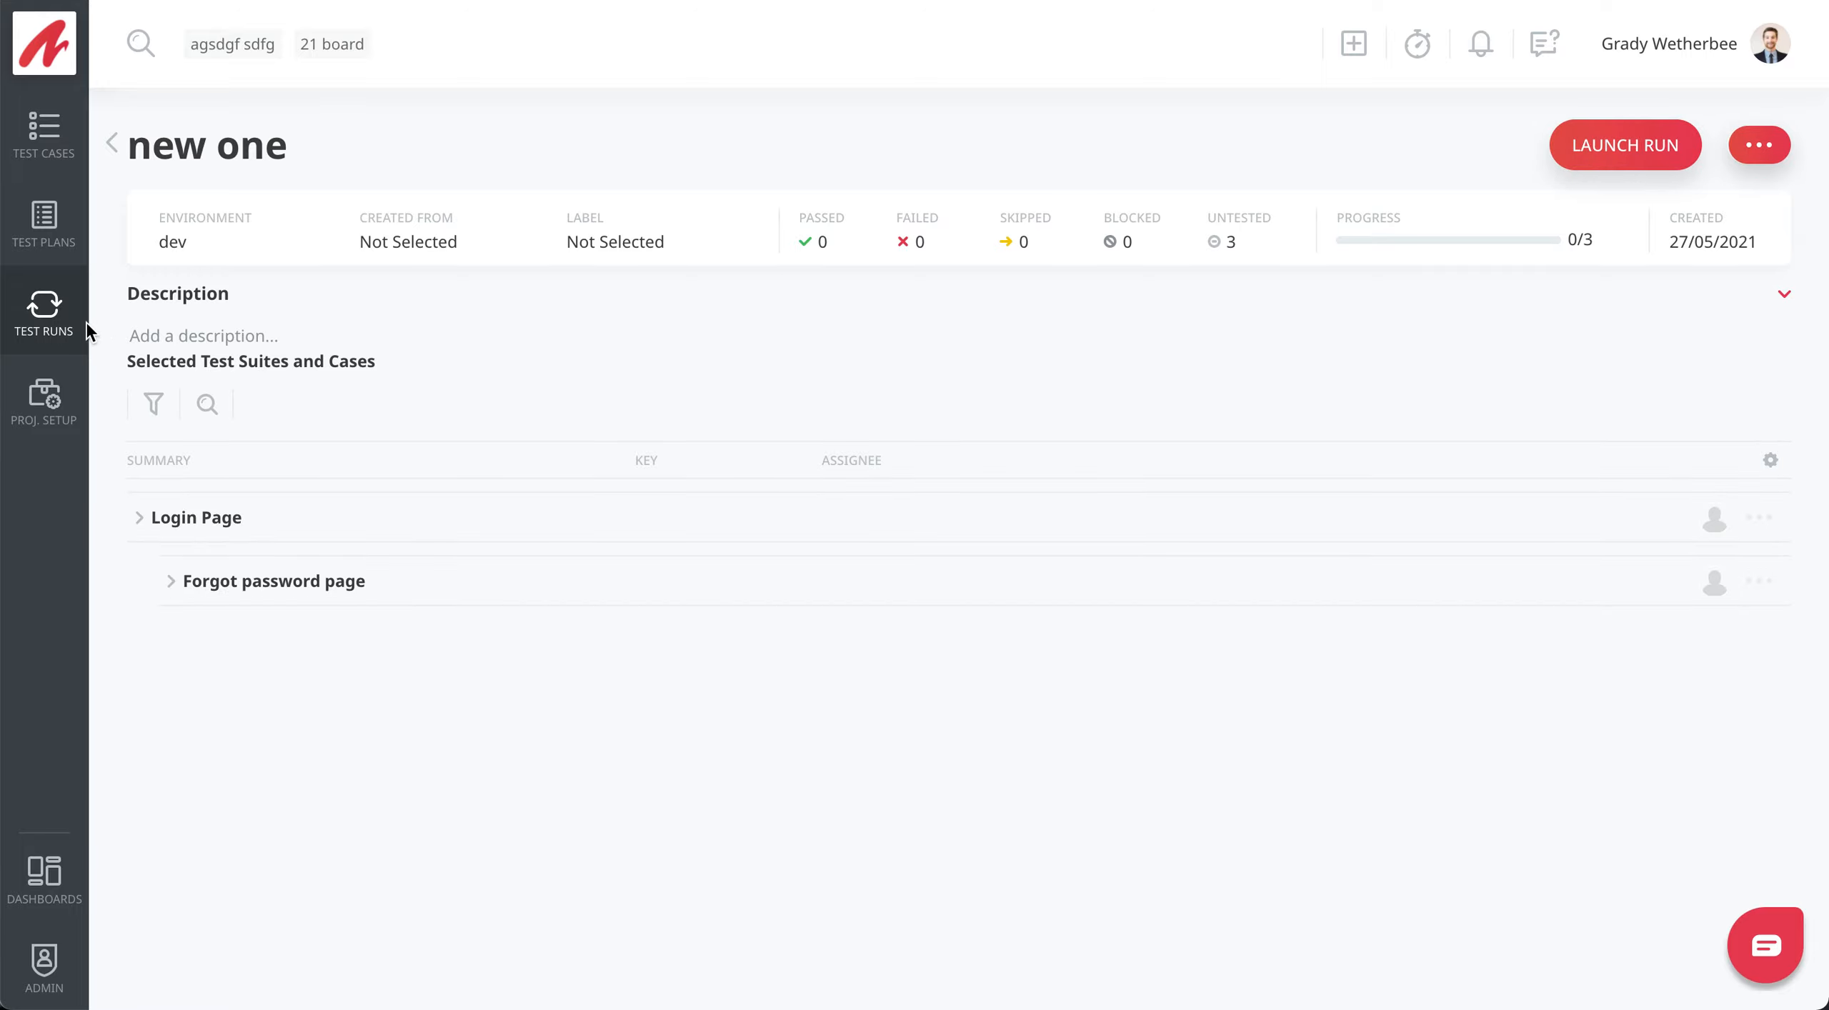
From the list of test runs, duplicate and launch the Login tests 27 May run
left_click(75, 329)
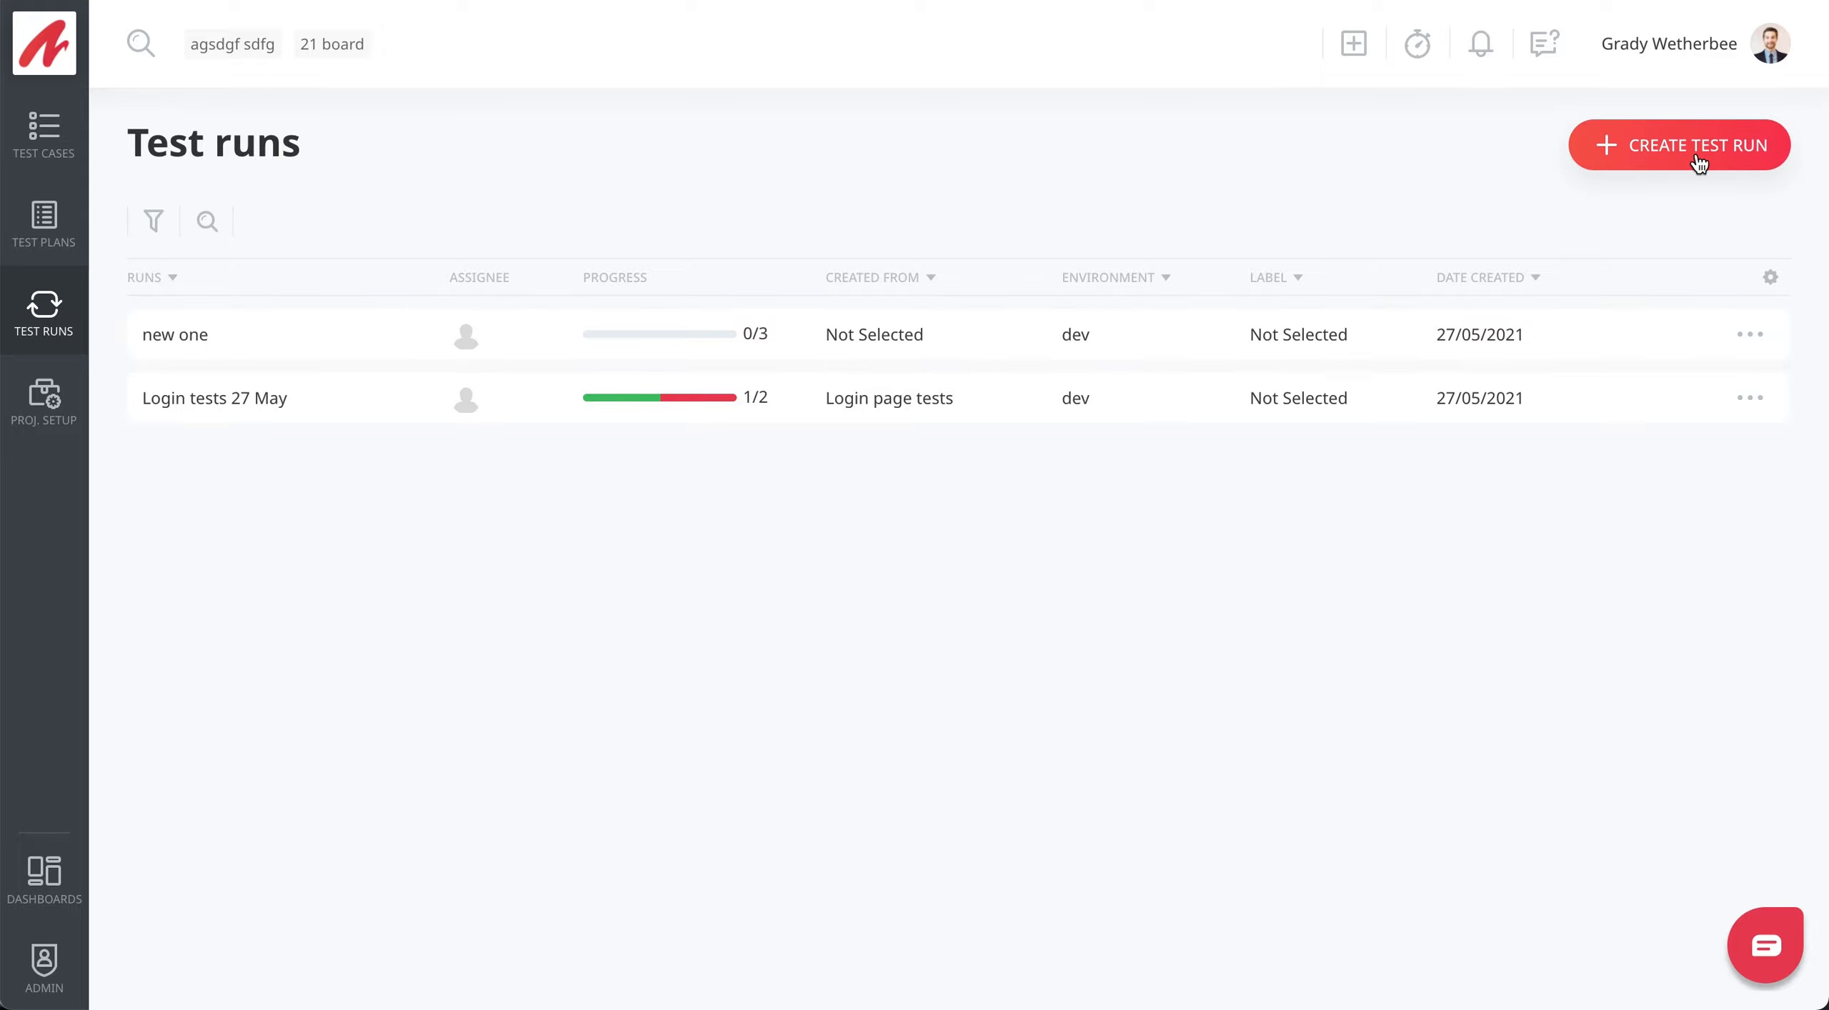
left_click(1750, 335)
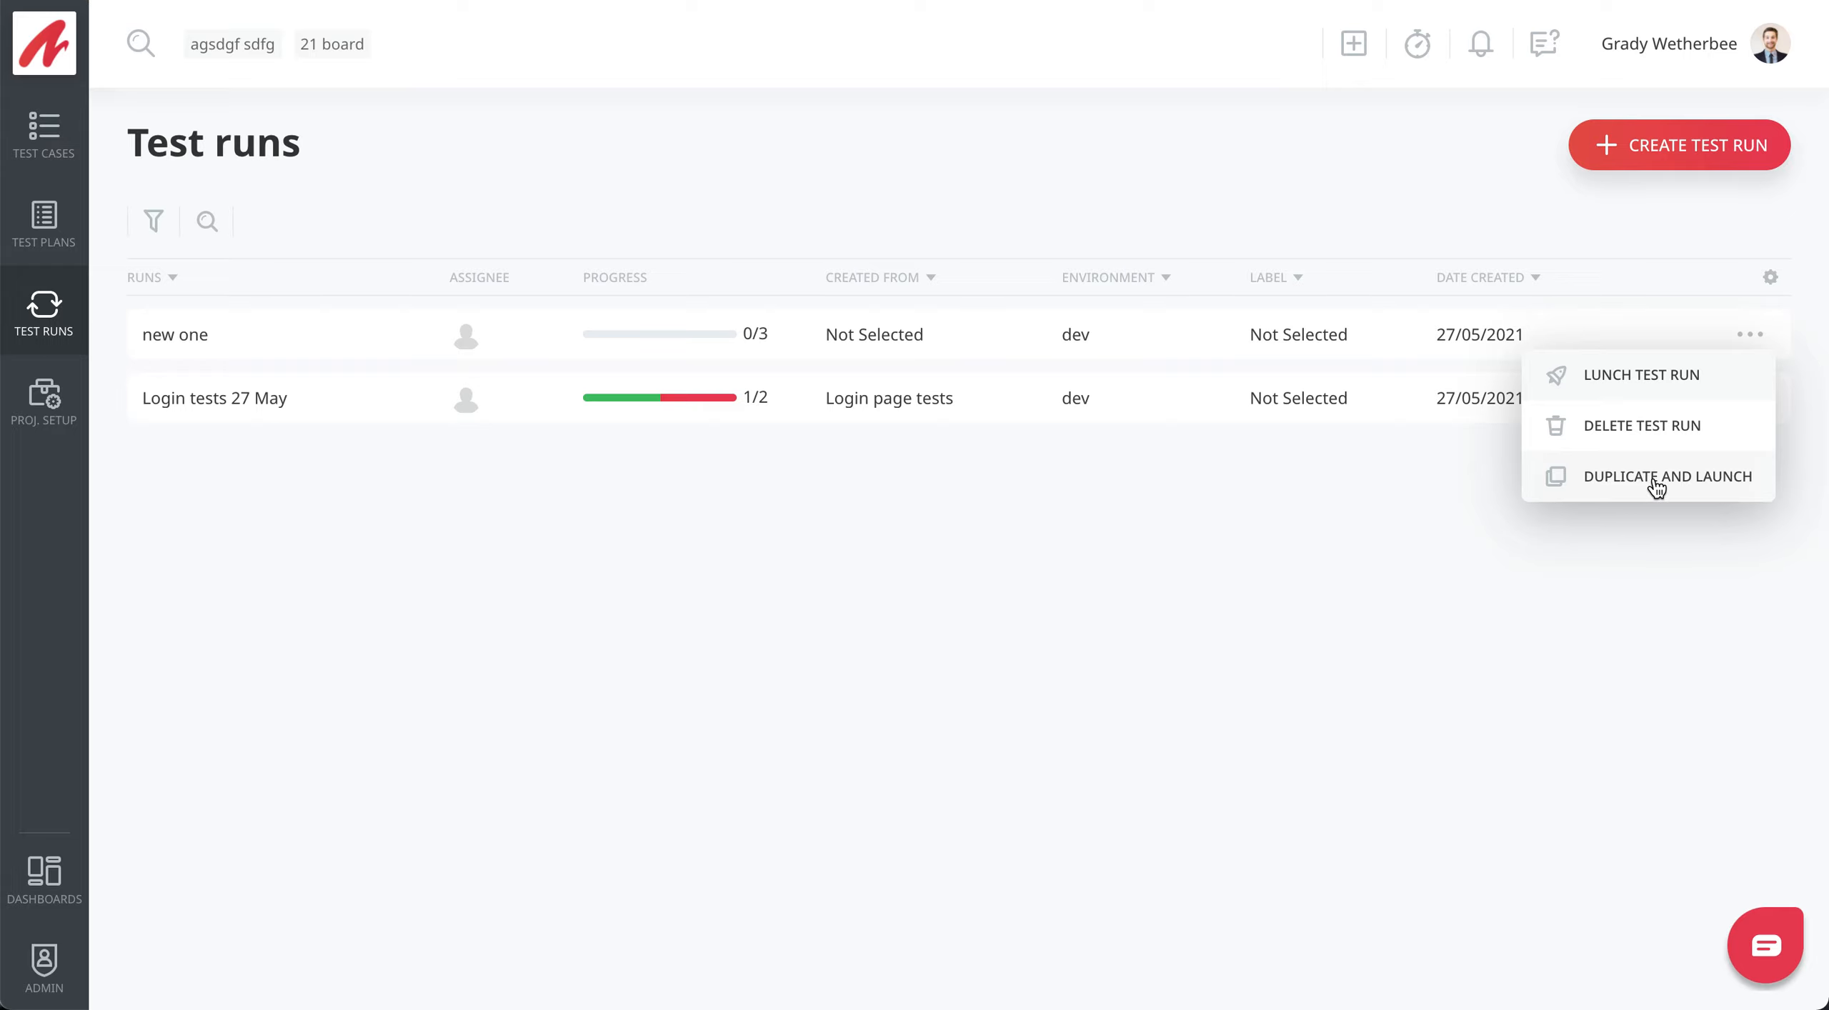
left_click(1332, 524)
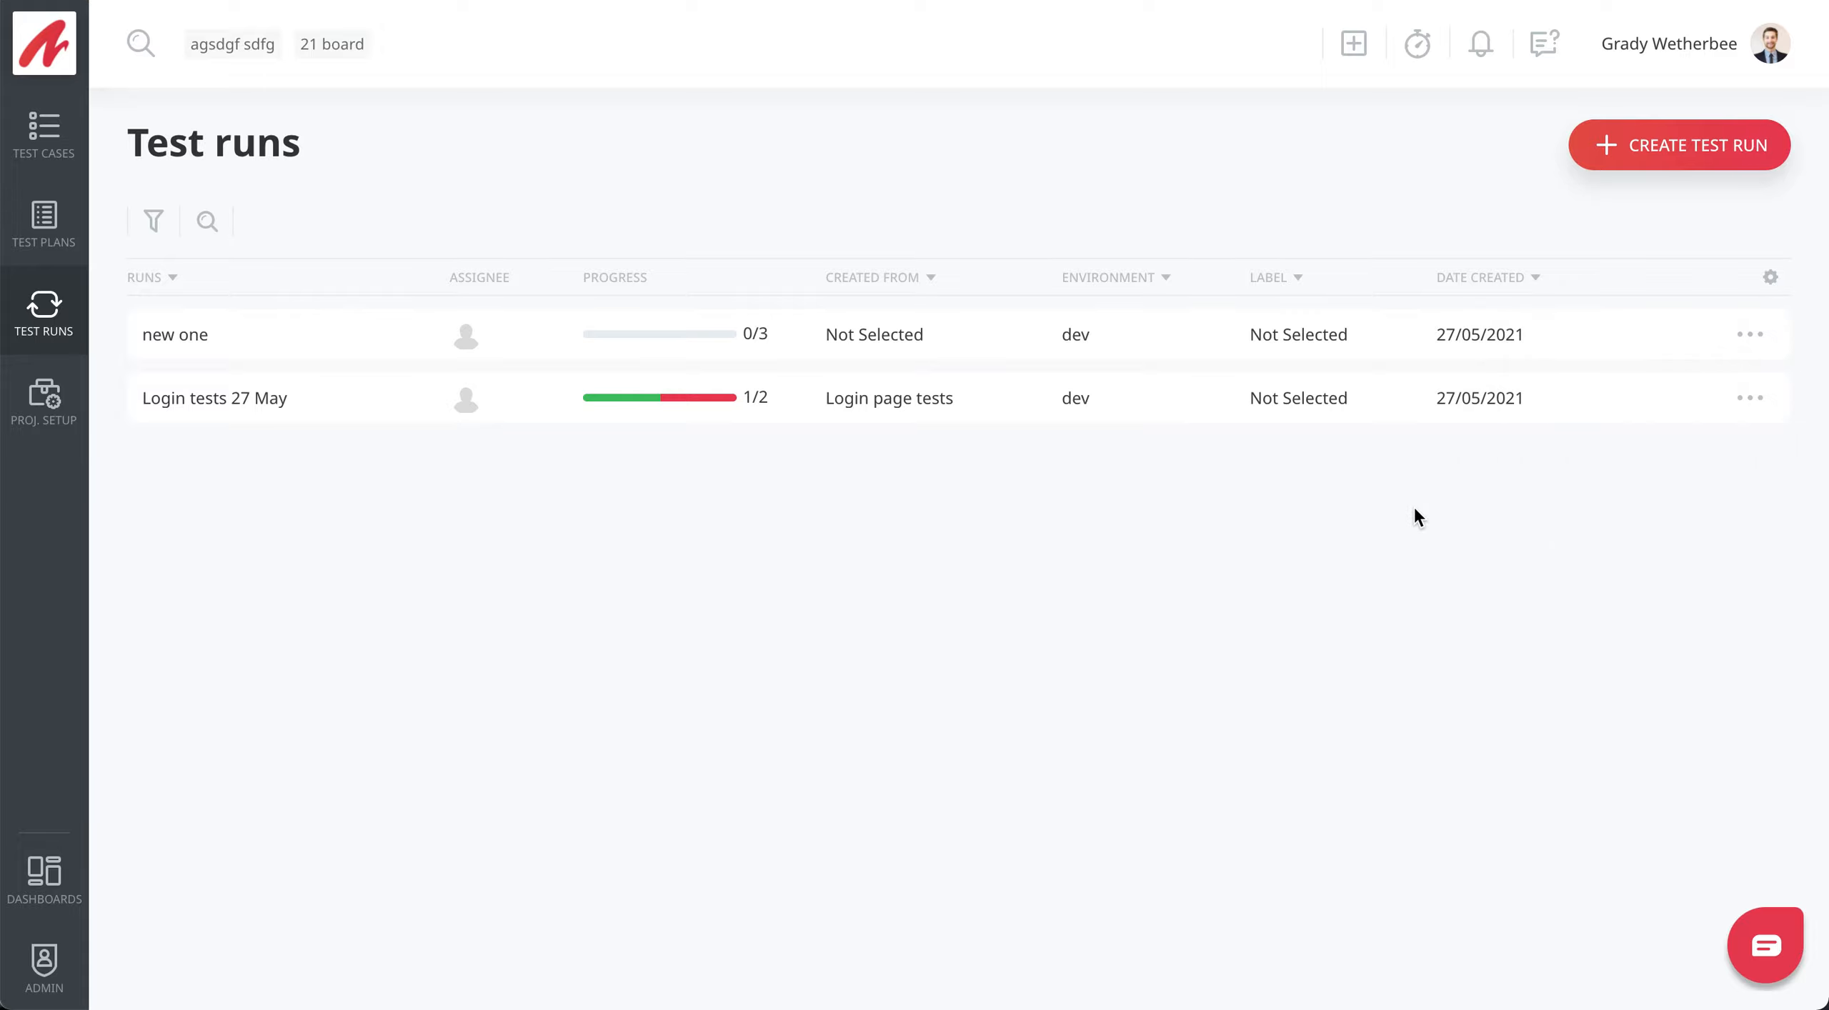
left_click(1743, 400)
left_click(1673, 482)
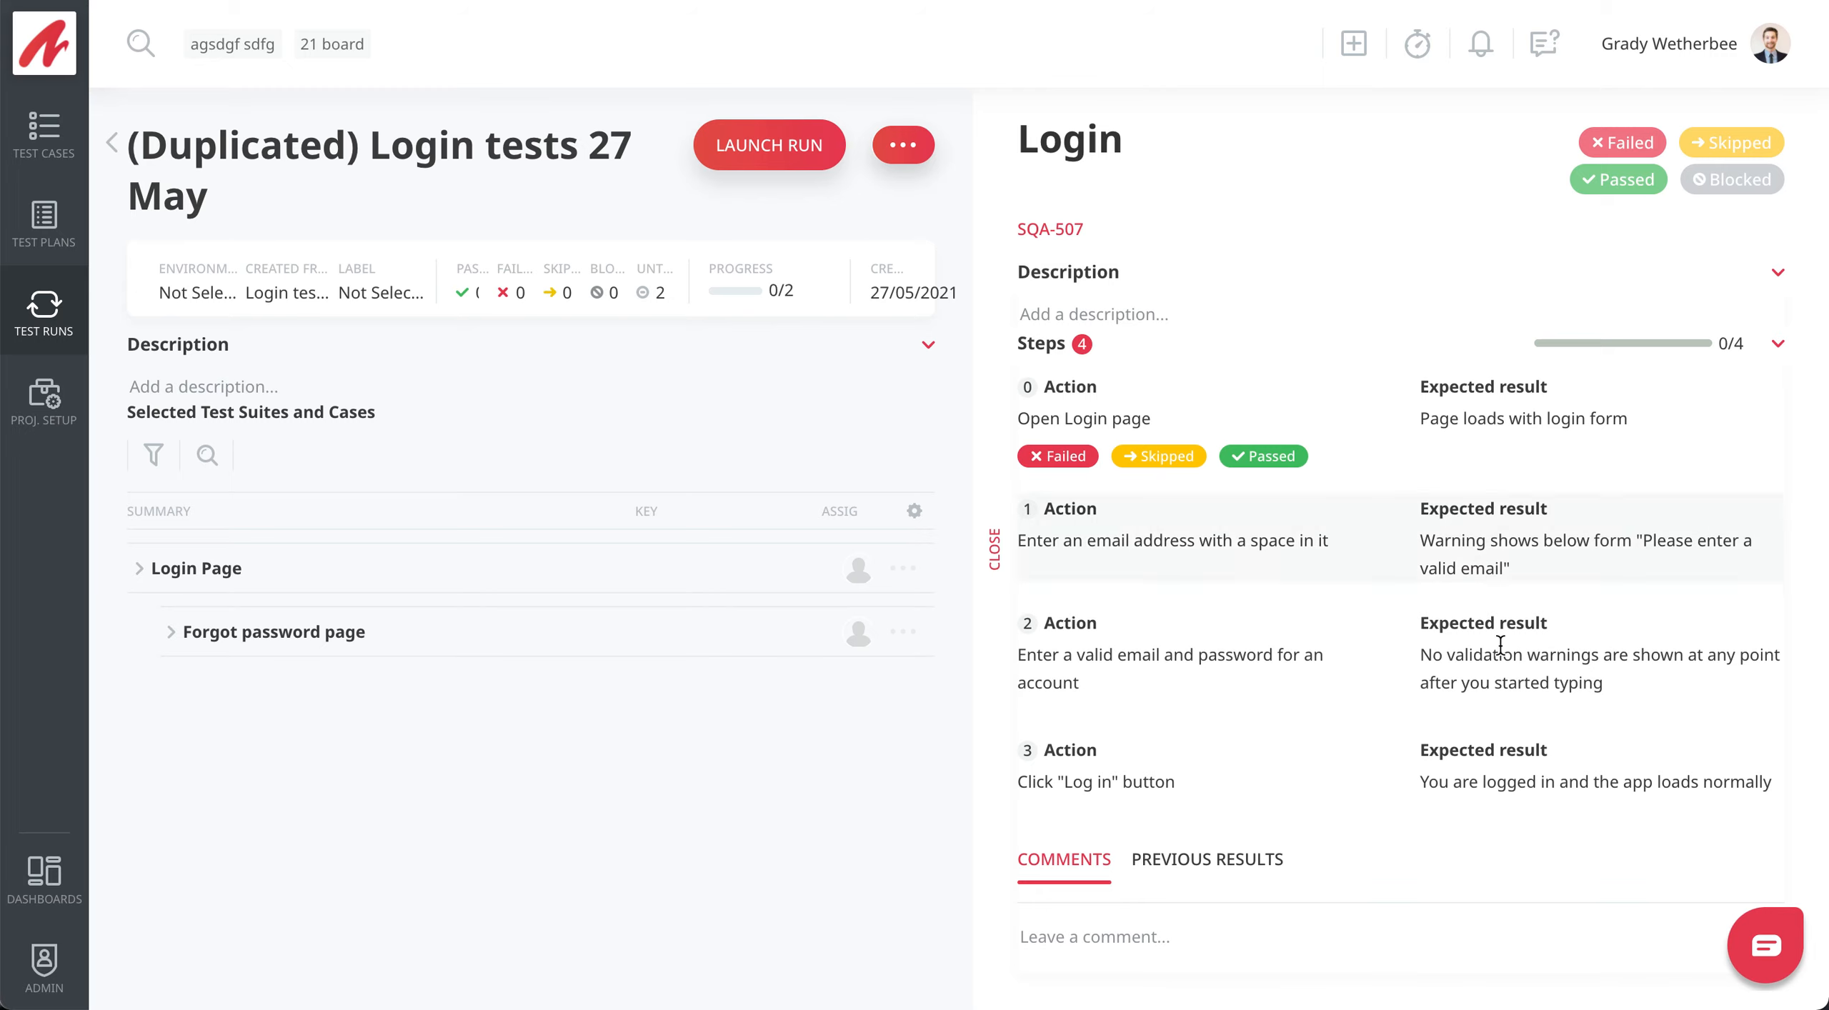
Look over the Forgot password page suite in the duplicated run with the case details closed, and return to the list of test runs
left_click(221, 654)
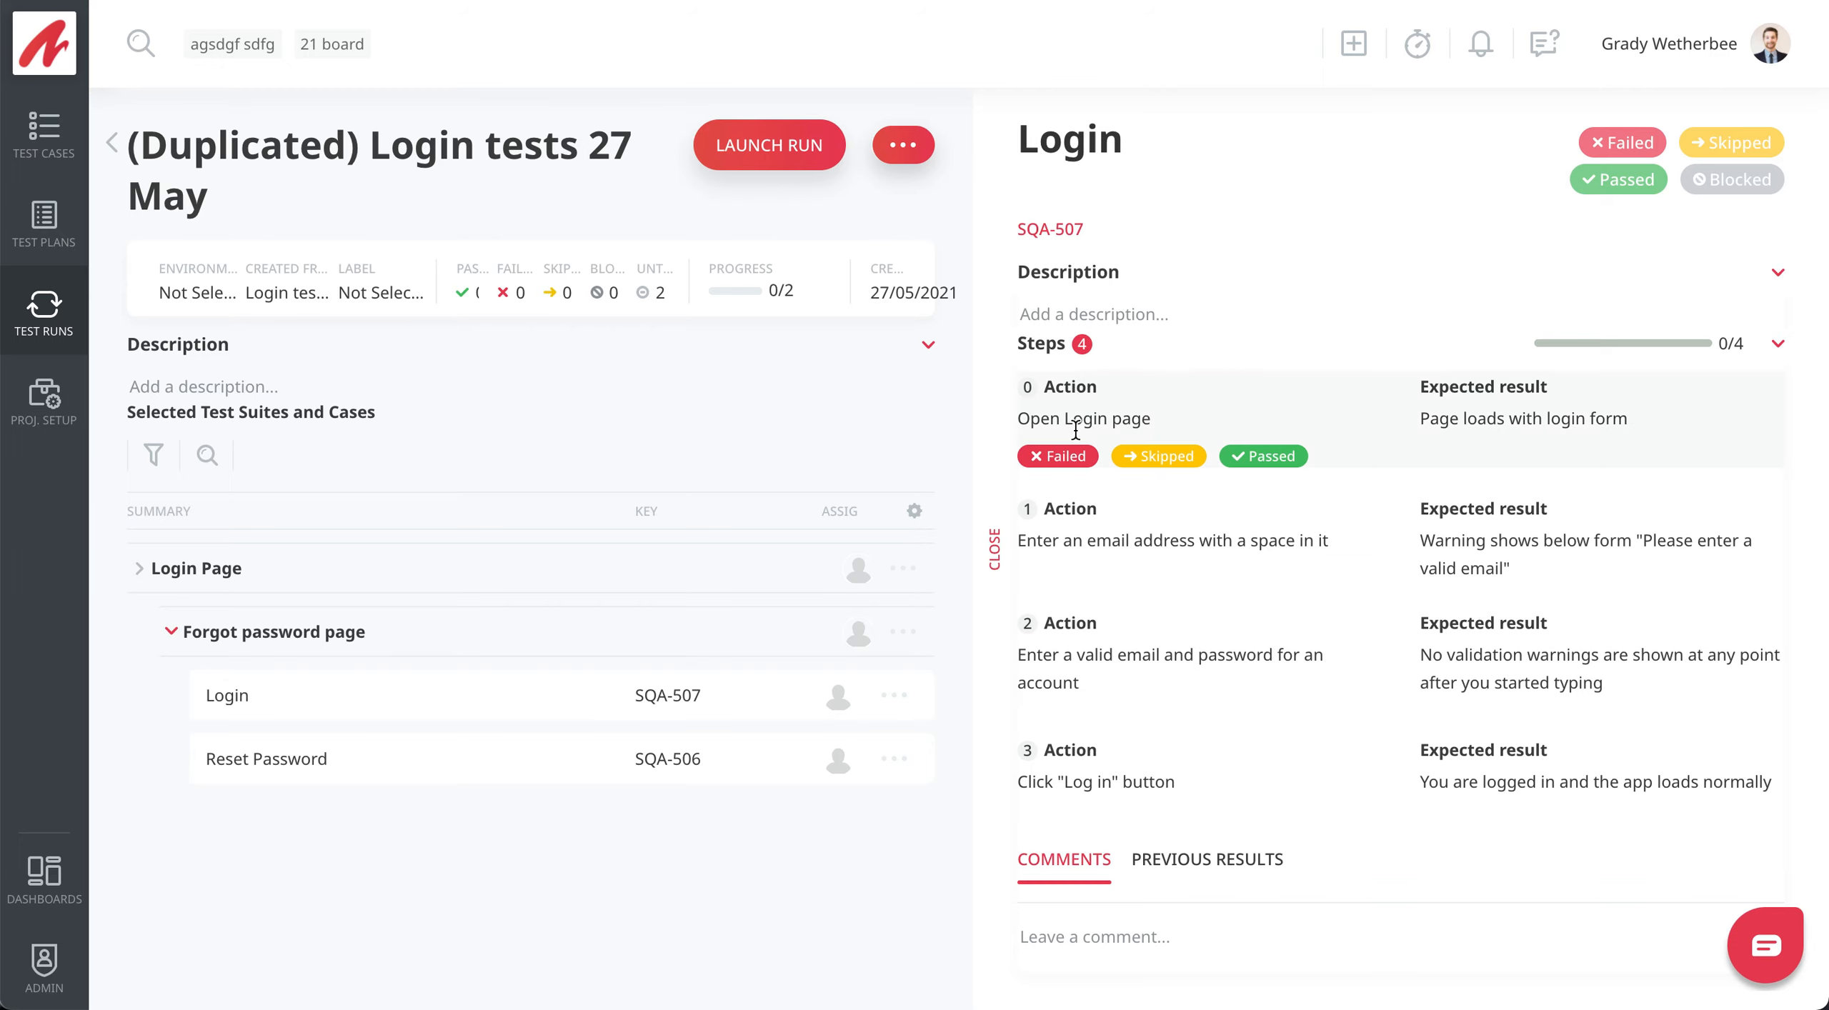
left_click(993, 559)
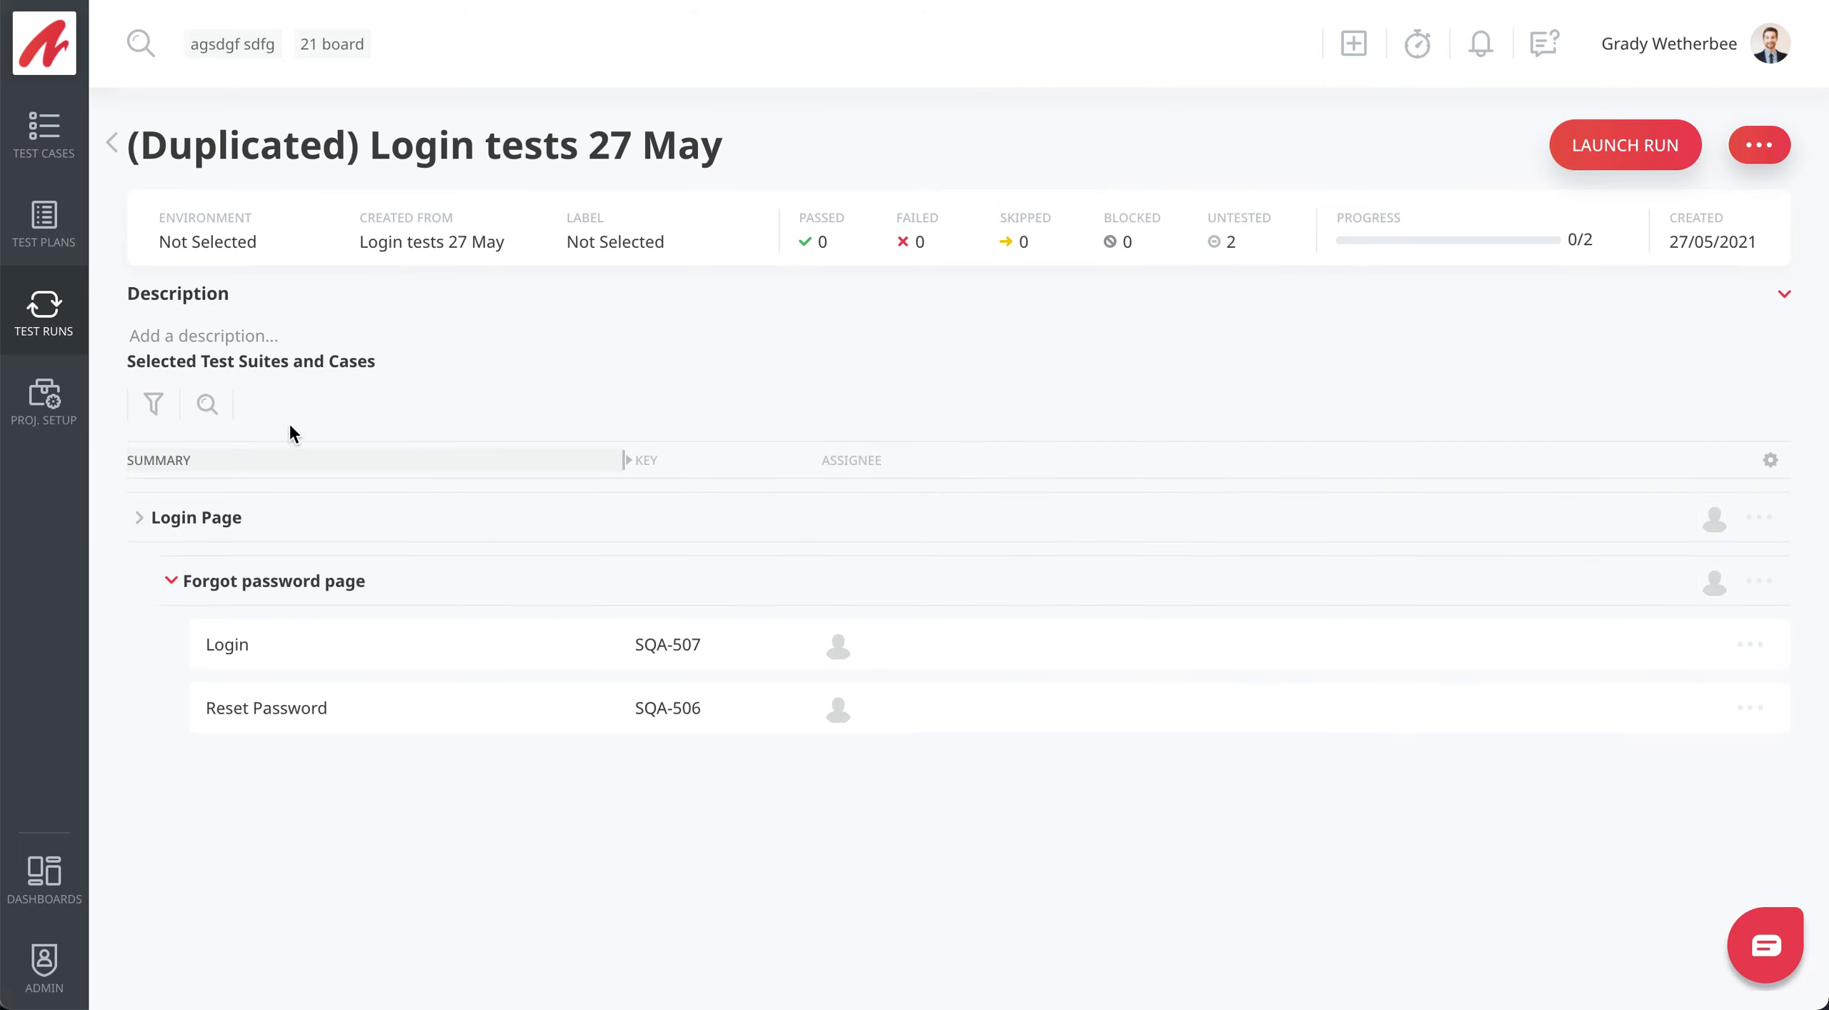
left_click(67, 338)
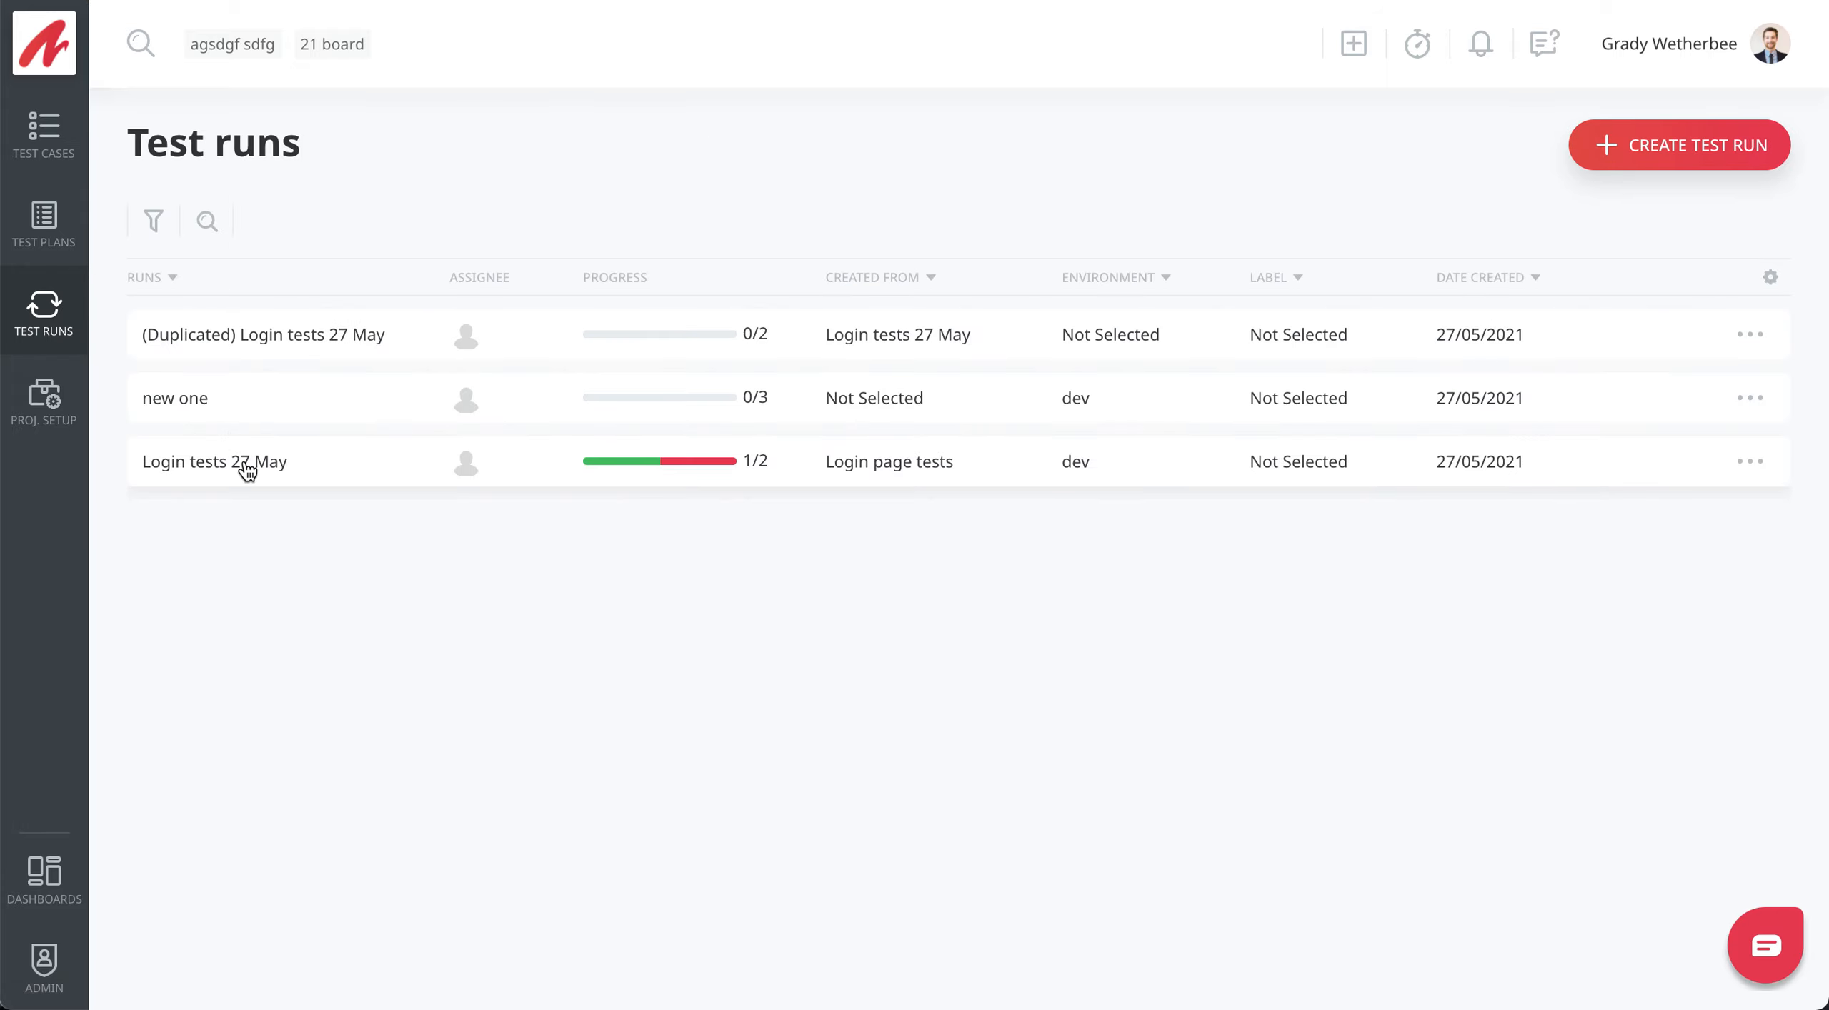
Open the Login case of the Forgot password page suite from the project's test cases
left_click(67, 169)
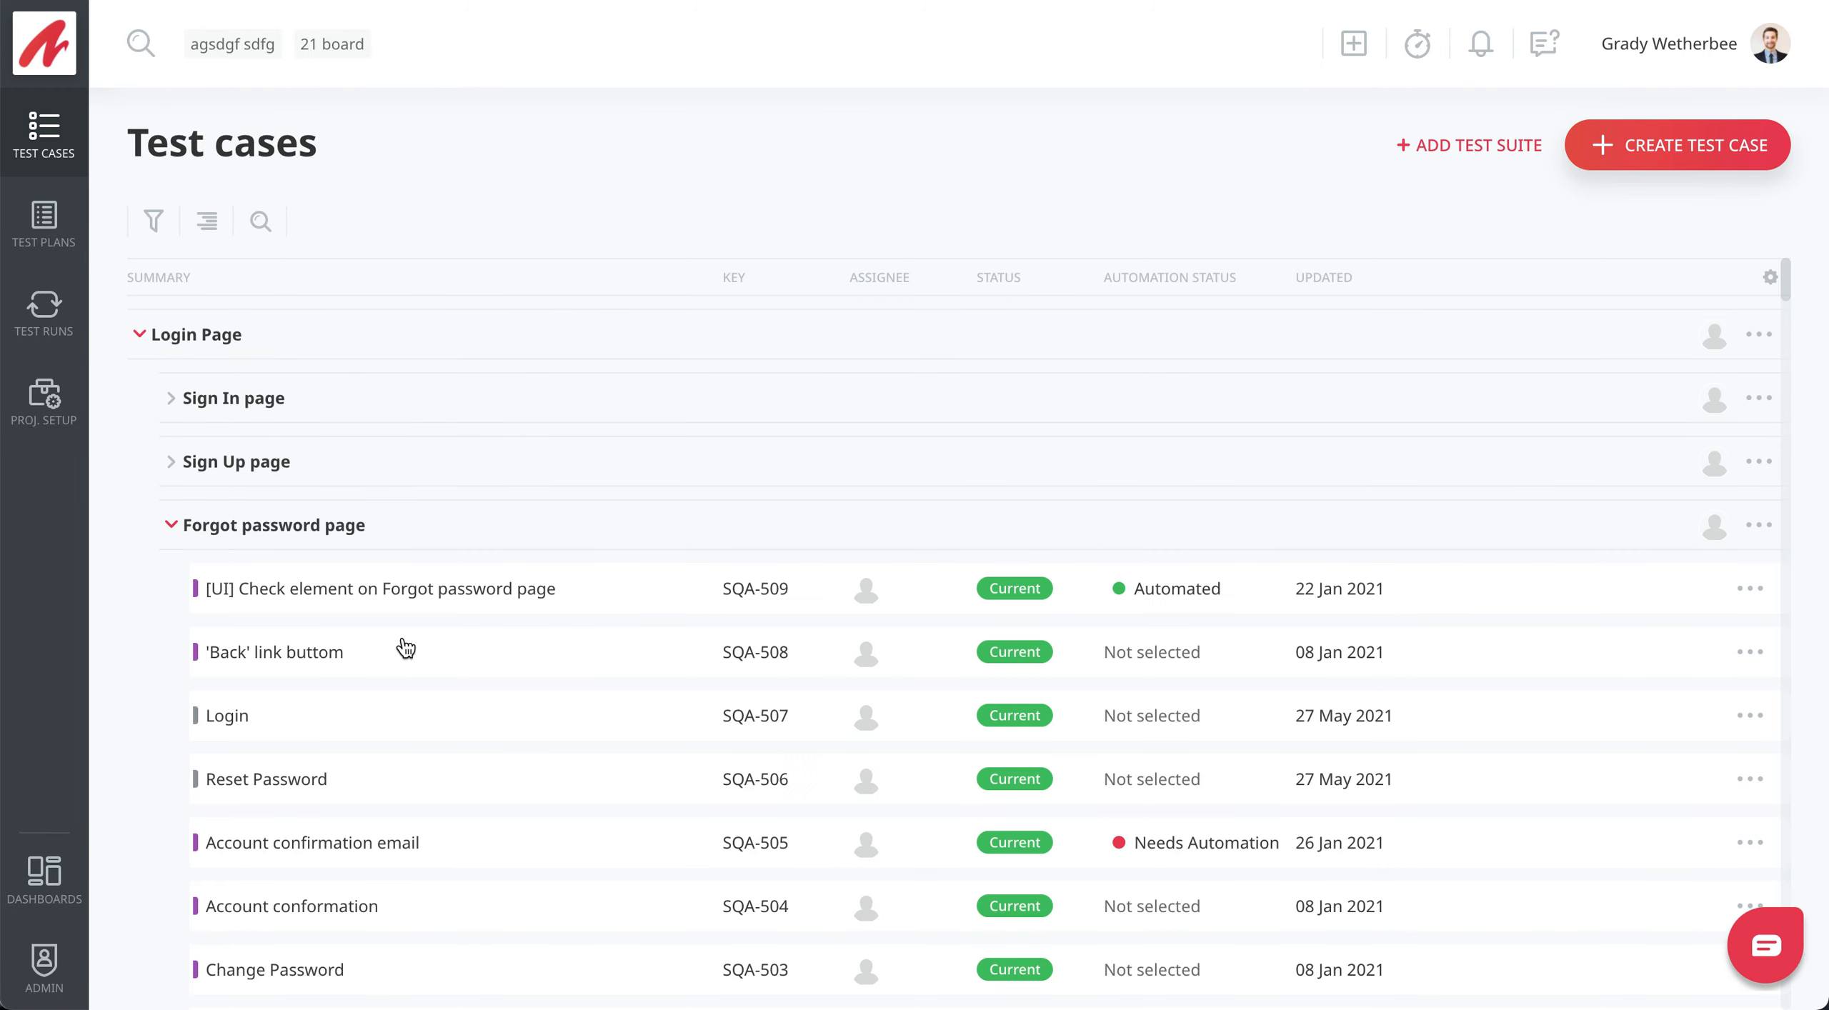
left_click(748, 718)
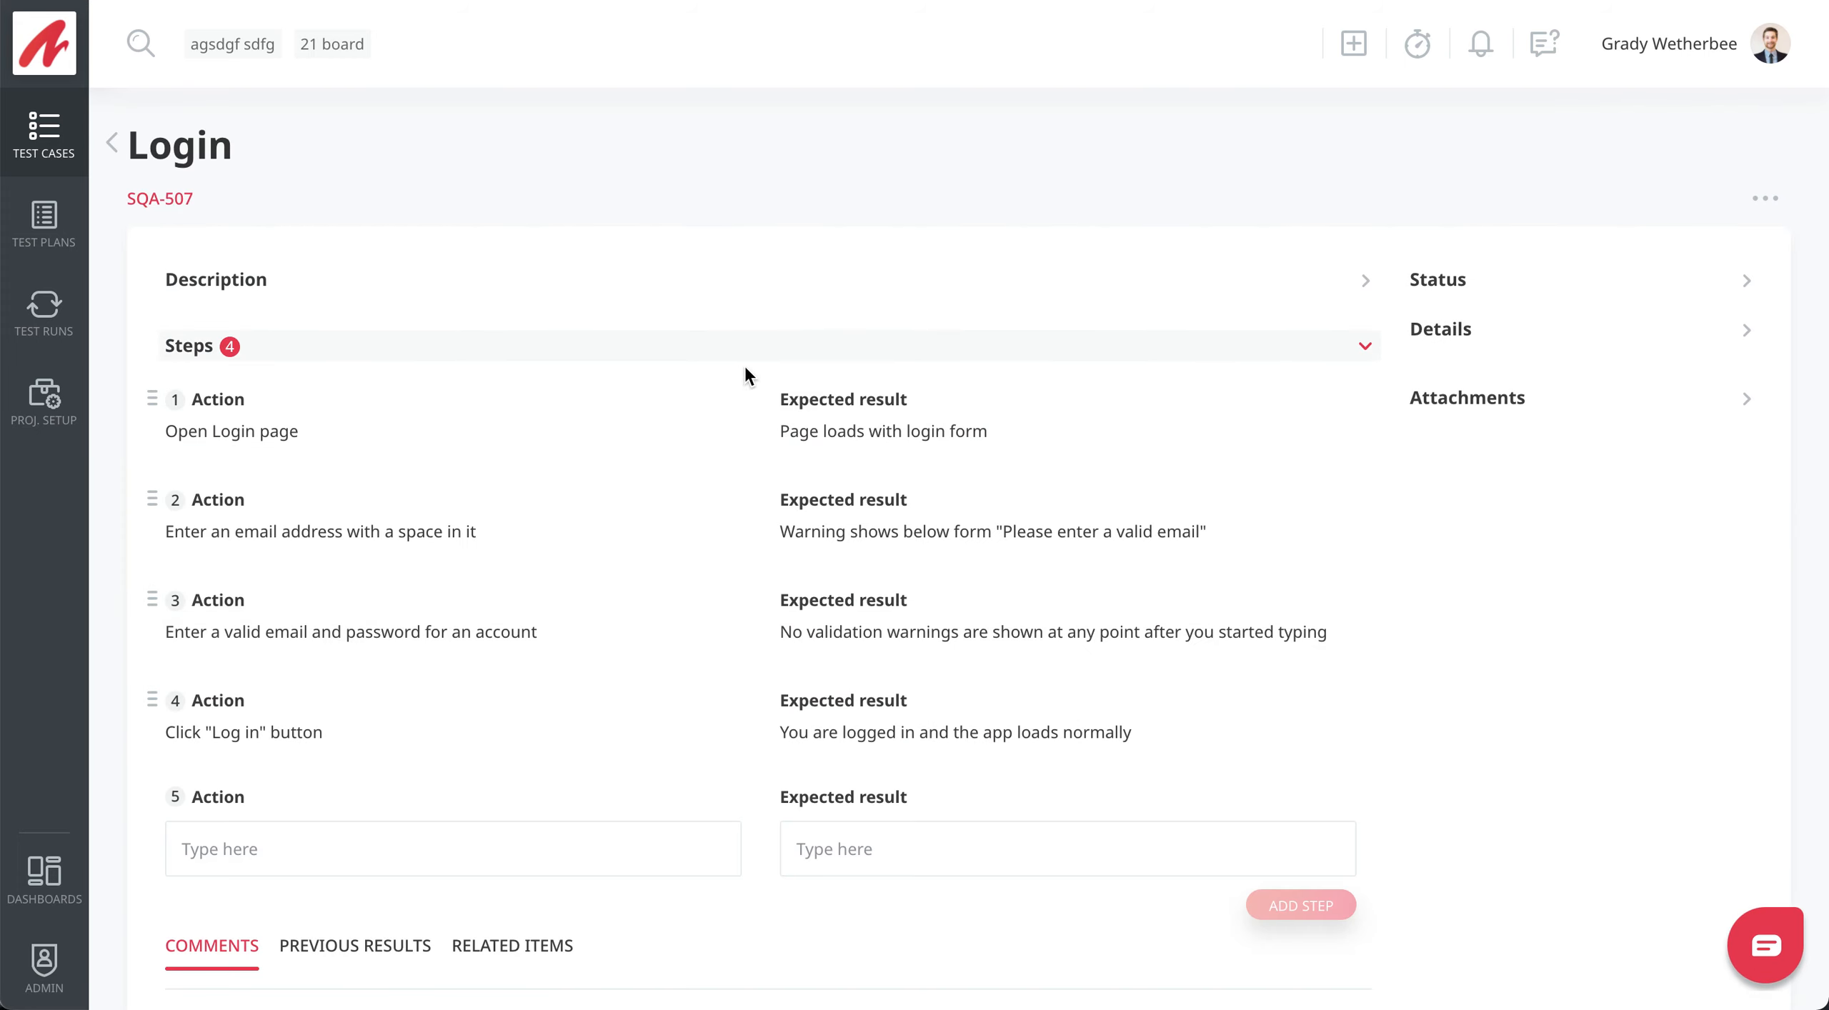
Check the Login case's description, collapse it again, and expand the case's status and details sections
left_click(674, 280)
left_click(674, 278)
scroll(674, 534, "down", 2)
left_click(1475, 172)
left_click(1498, 529)
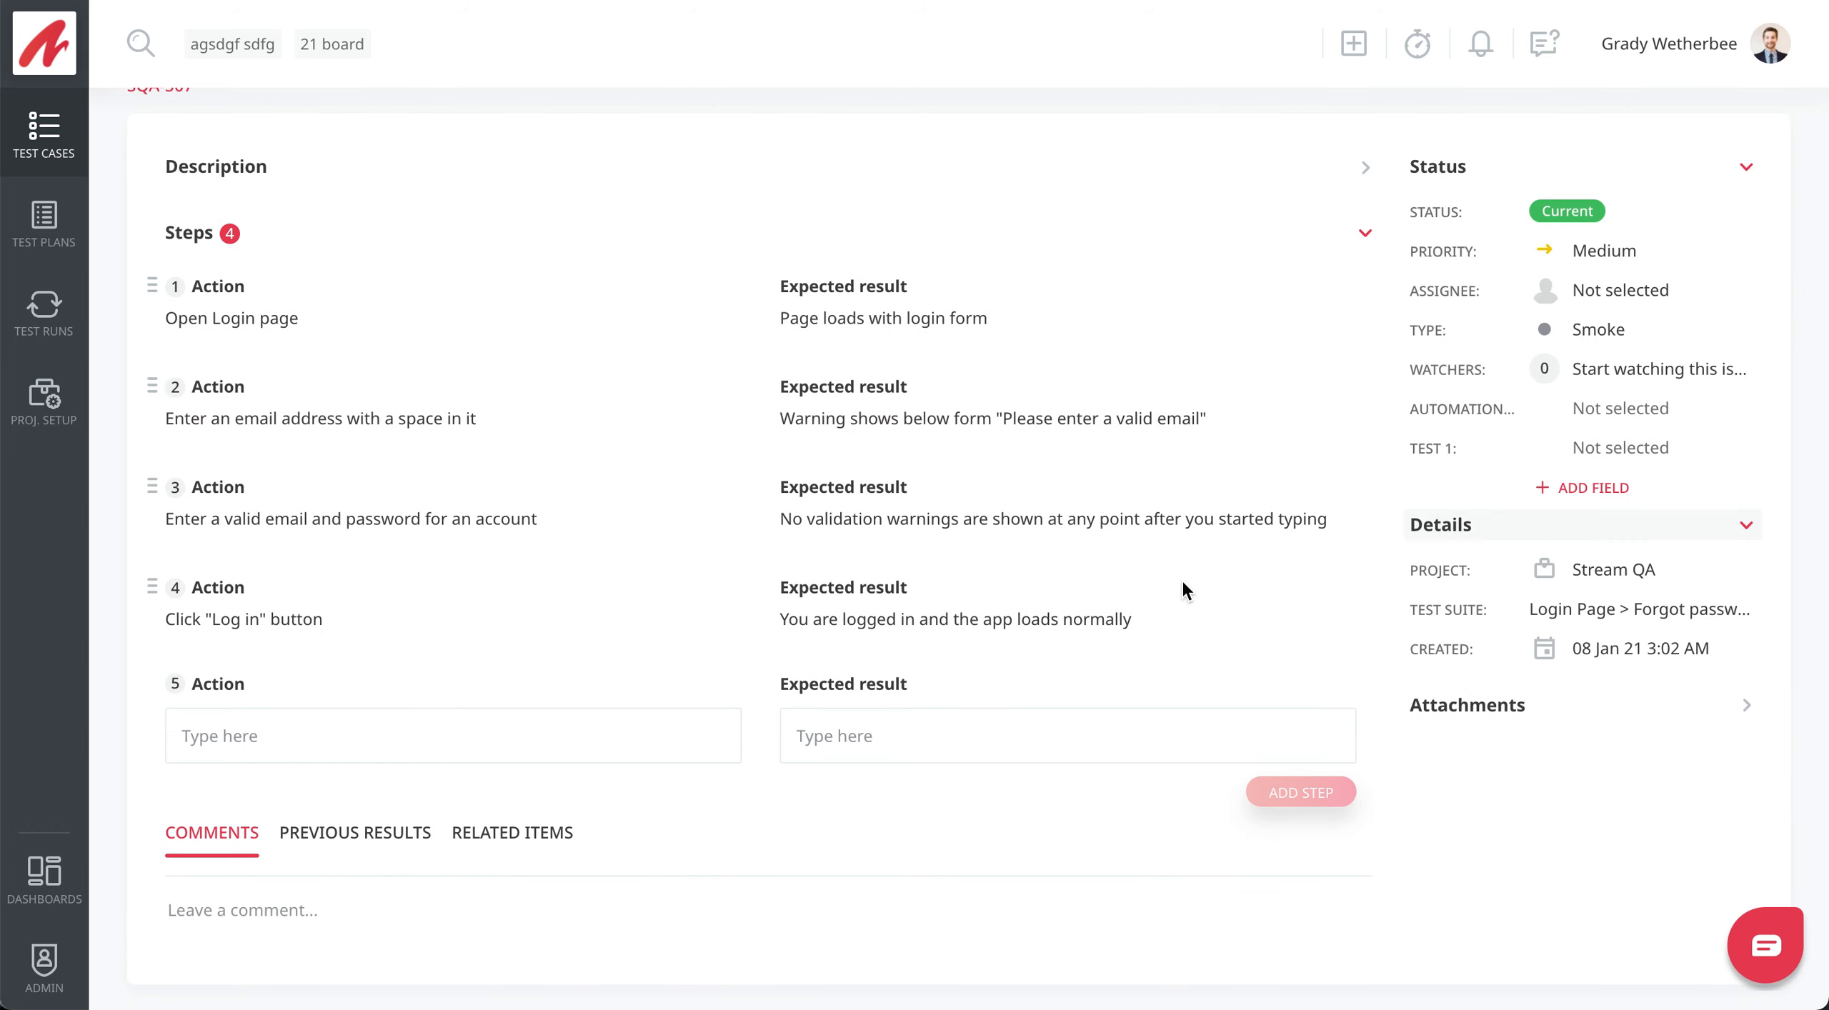
Review the Login case's previous results against its steps, and return to the list of test runs
left_click(361, 832)
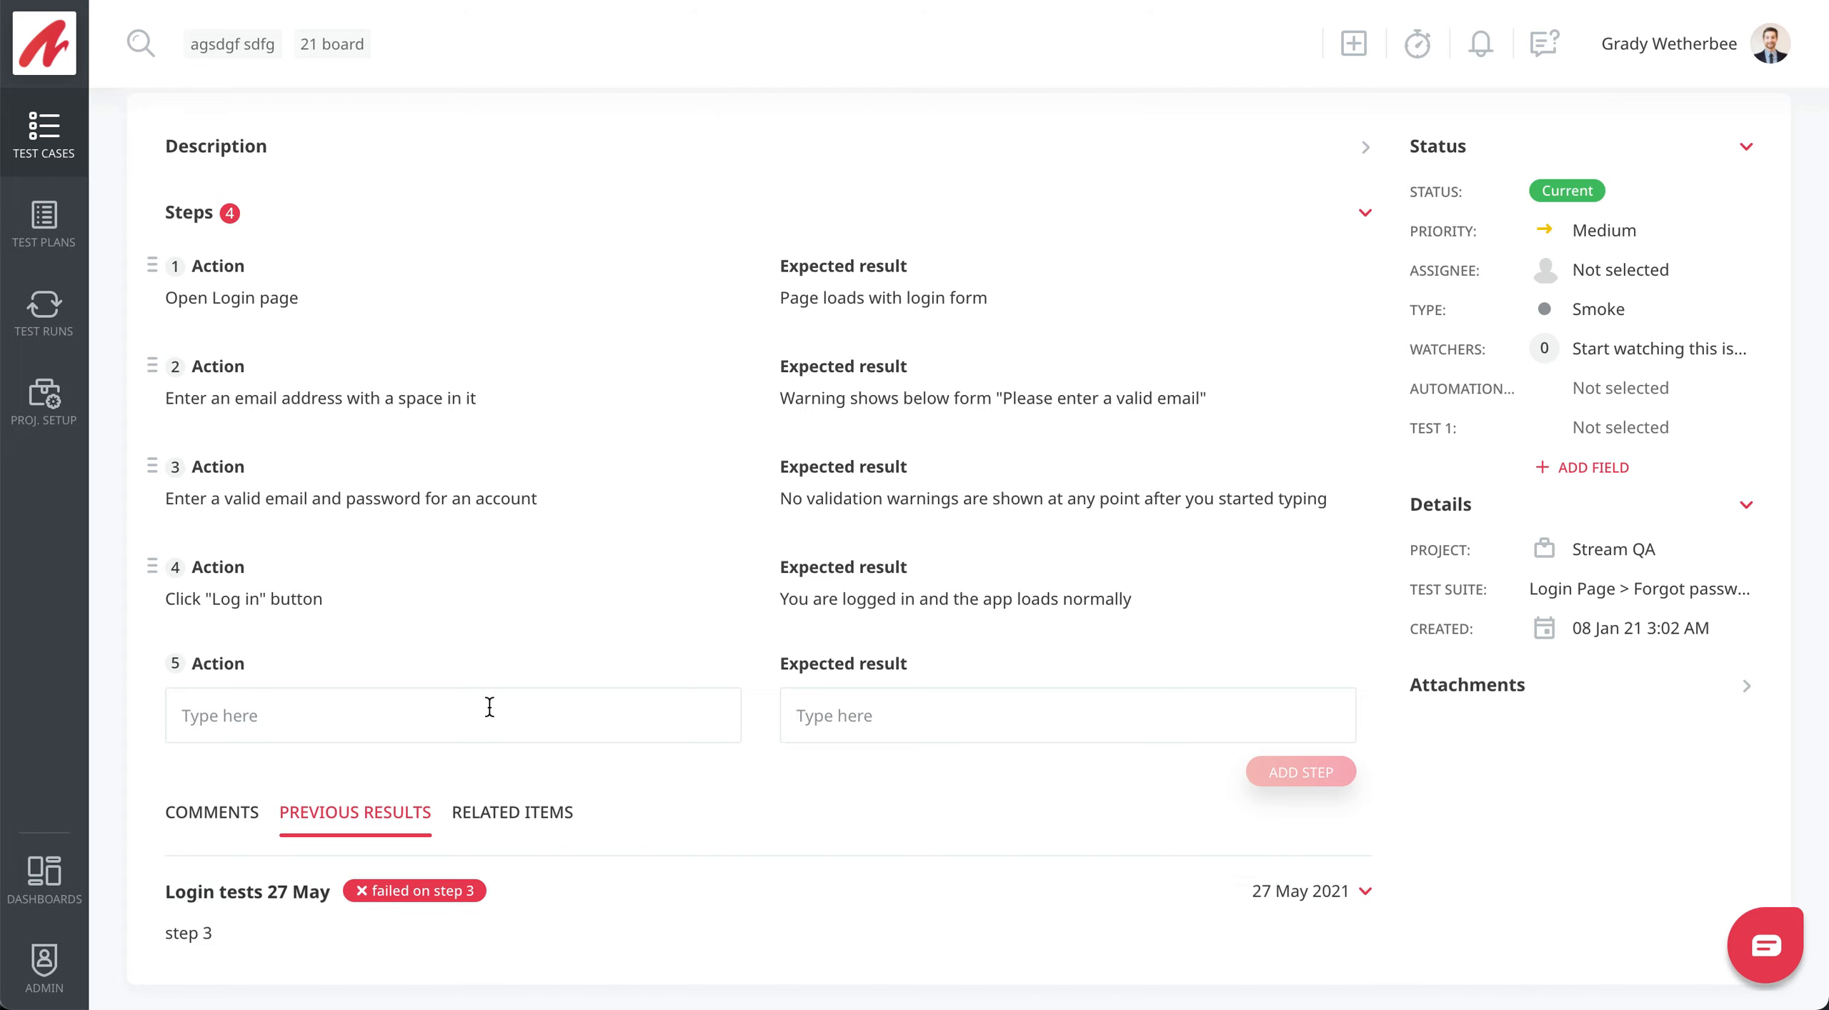
scroll(490, 704, "up", 2)
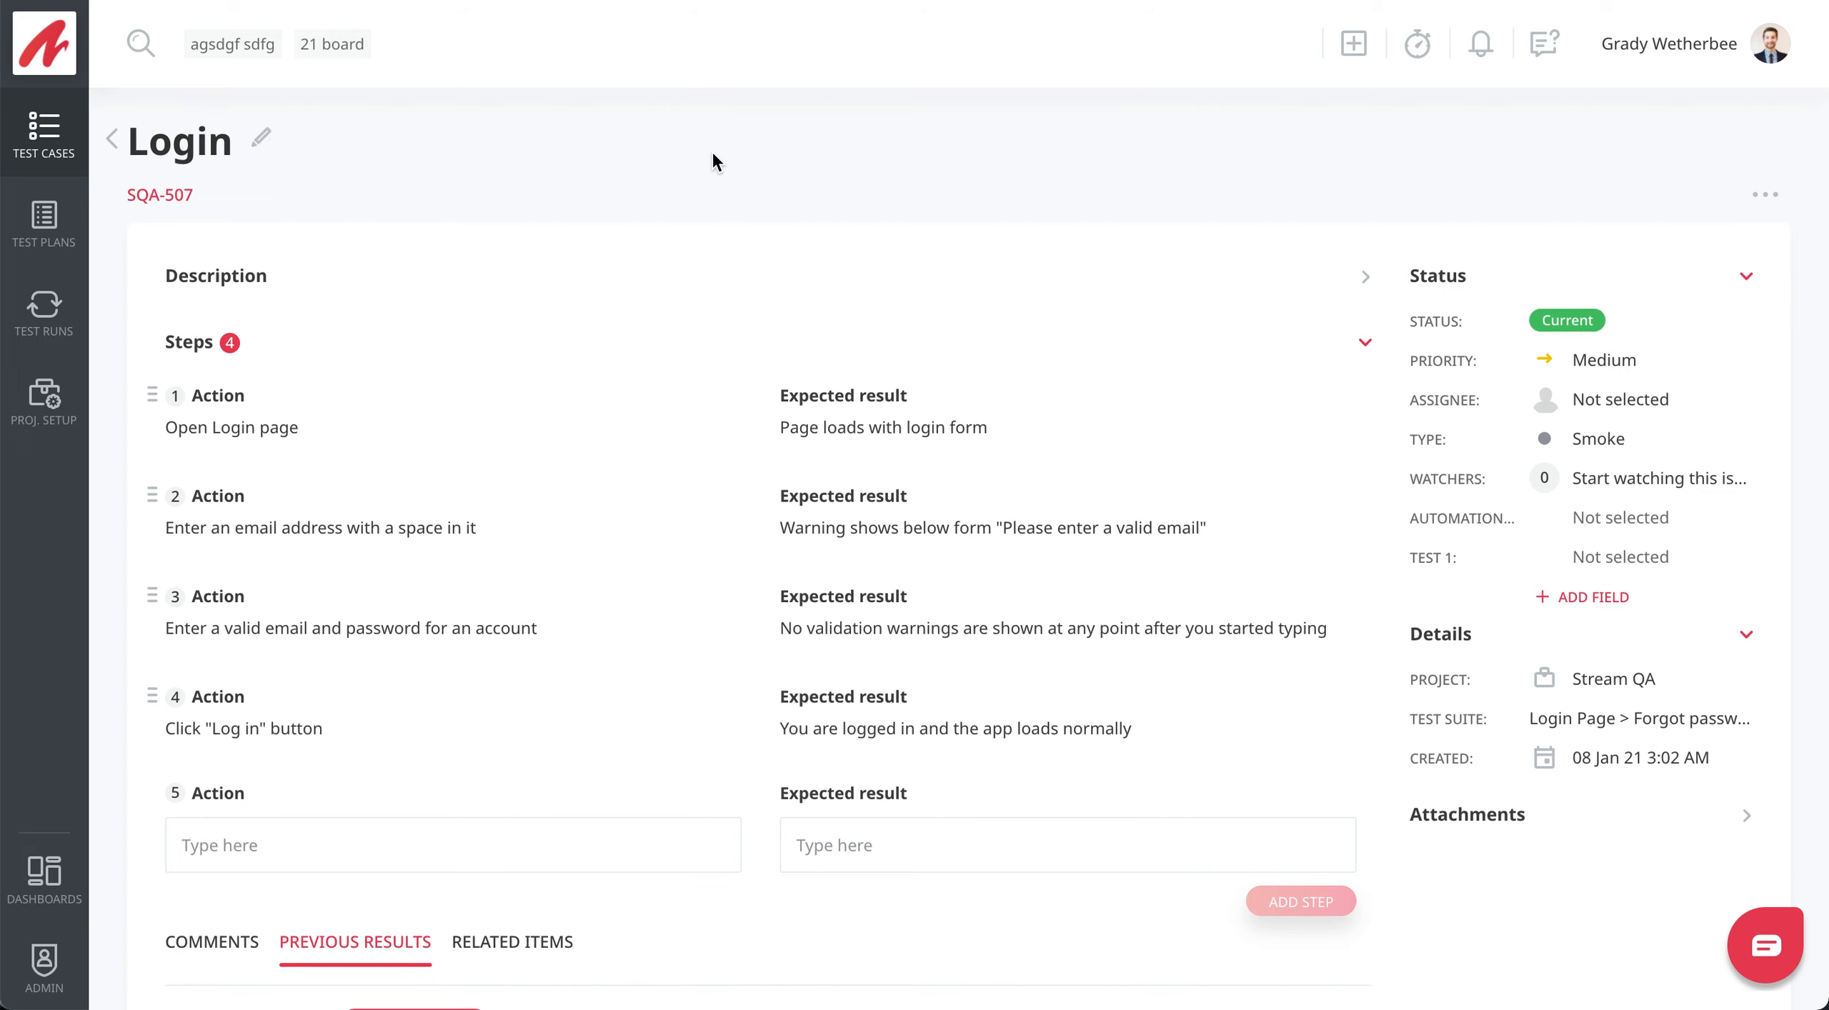
scroll(530, 901, "down", 2)
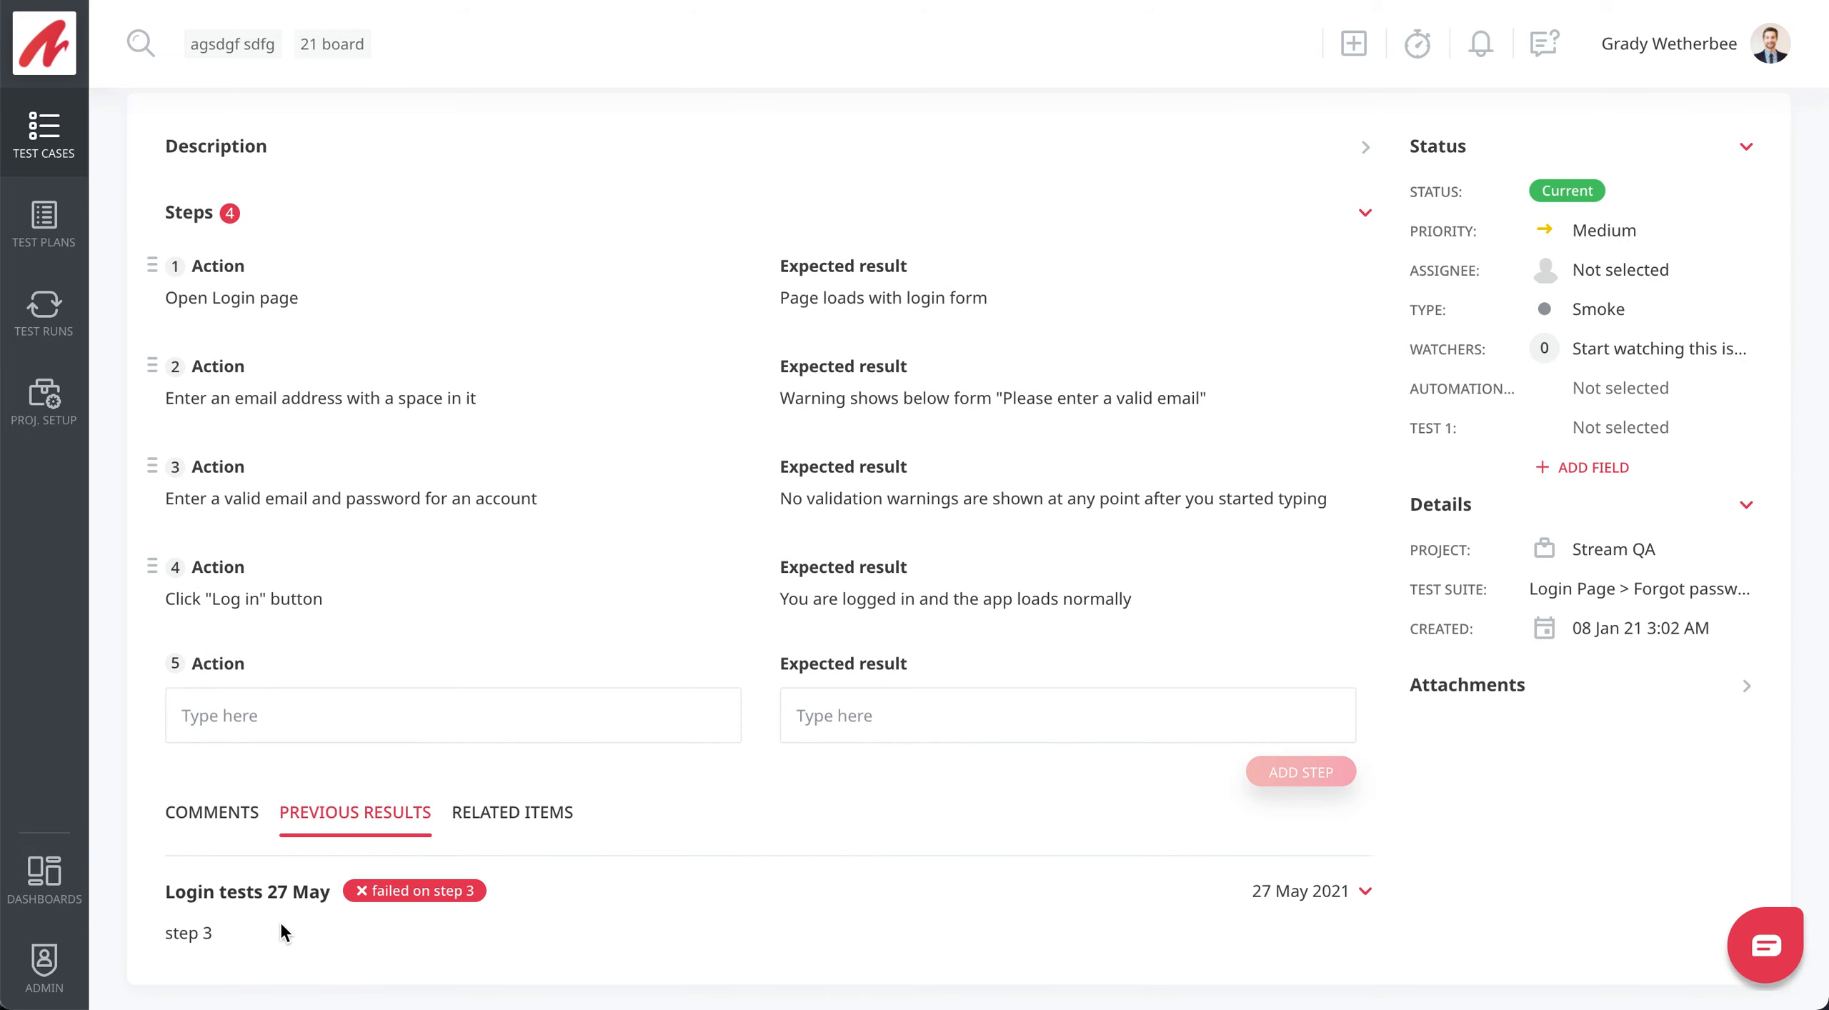
scroll(314, 919, "up", 2)
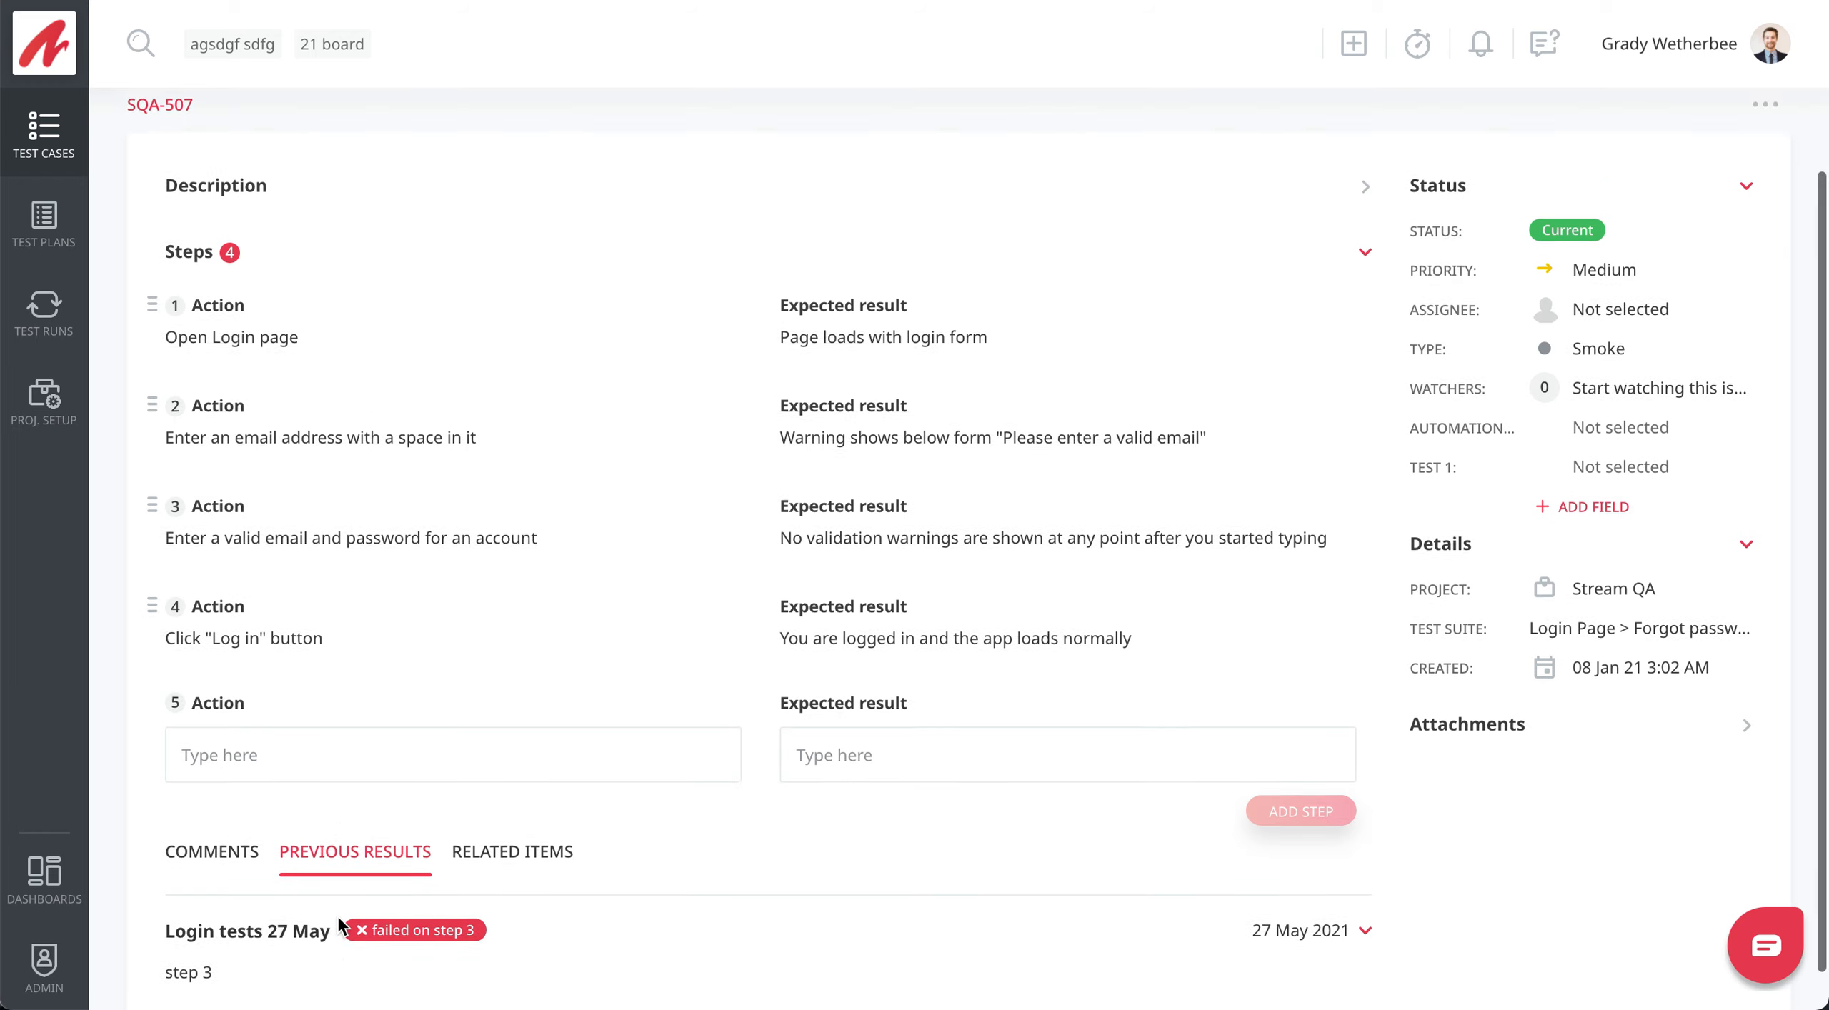
left_click(41, 339)
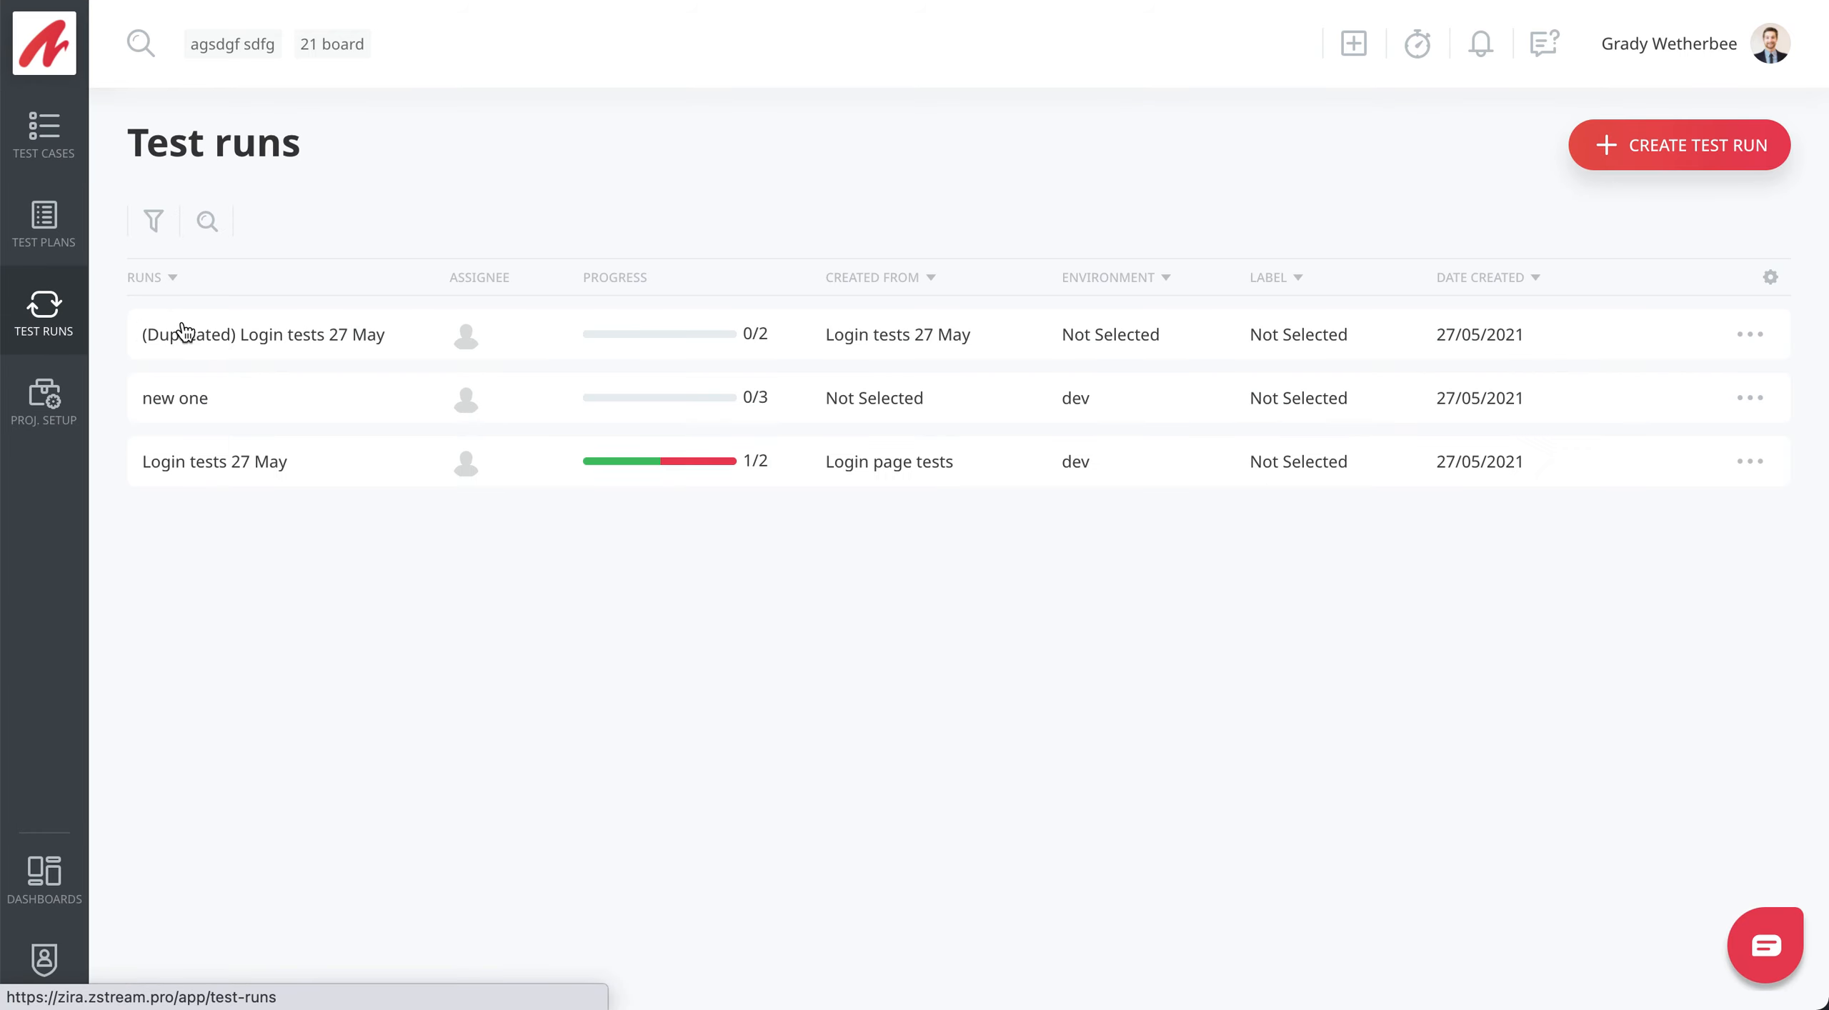